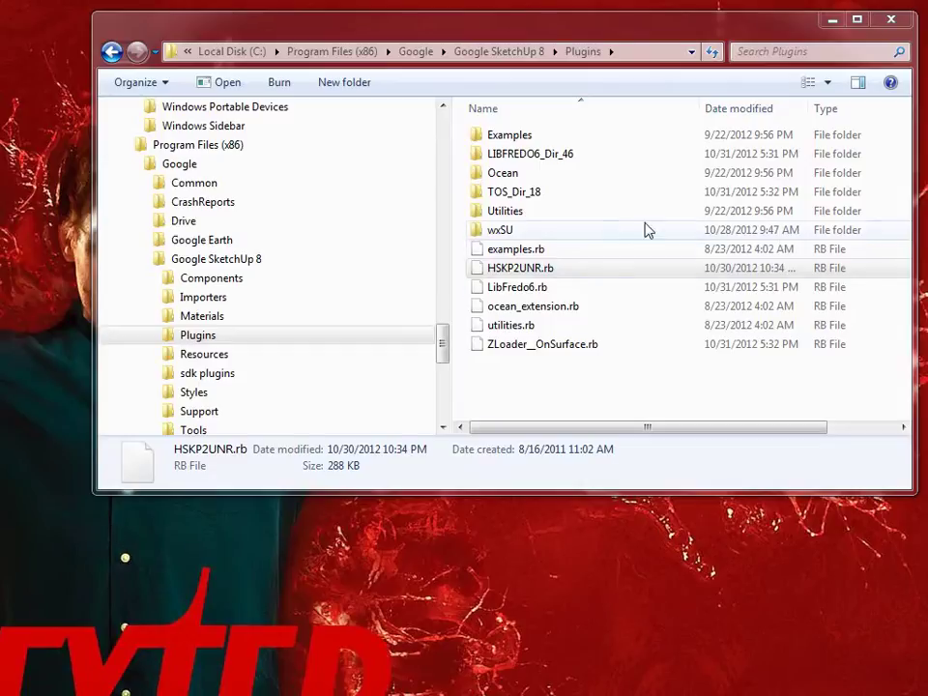
- Select the HSKP2UNR.rb file in the SketchUp Plugins folder
click(502, 275)
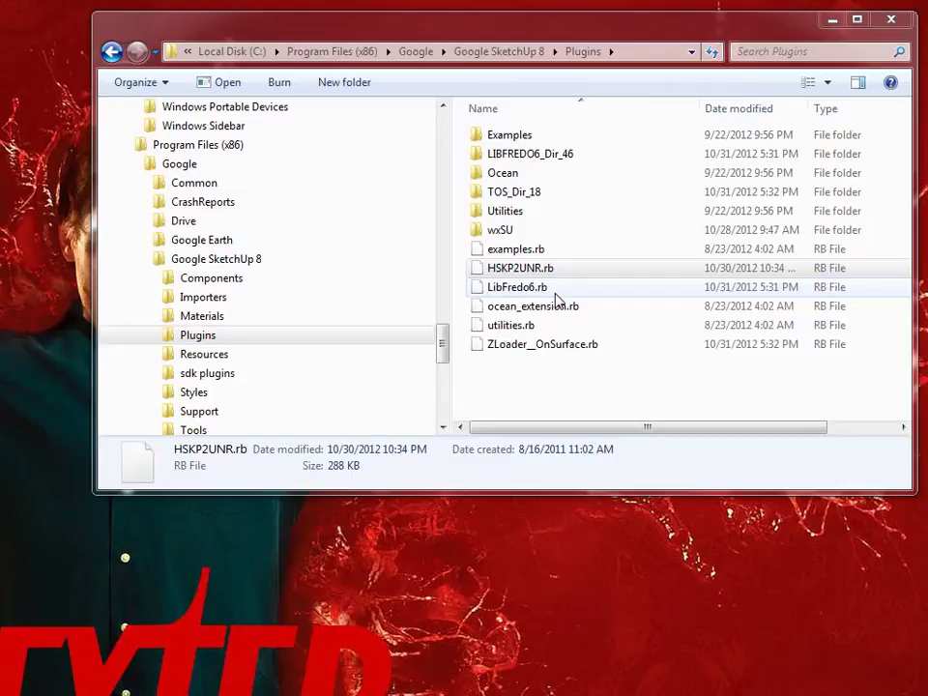
click(497, 270)
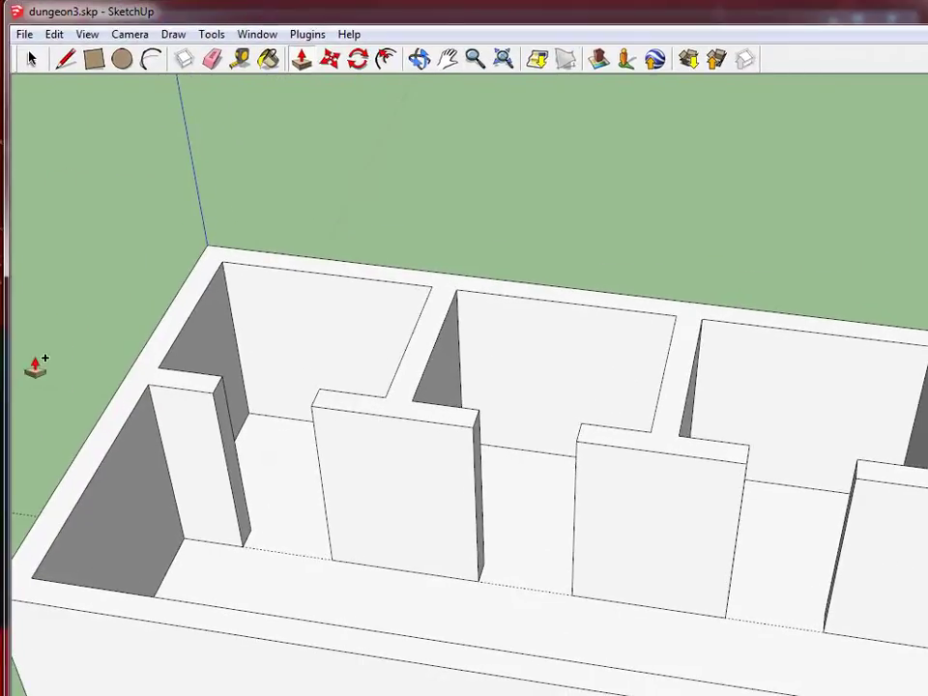
- Switch to the dungeon3.skp model in SketchUp and reposition and resize its window to fill the screen
mouse_move(453, 16)
mouse_down()
mouse_move(77, 26)
mouse_move(101, 3)
mouse_up()
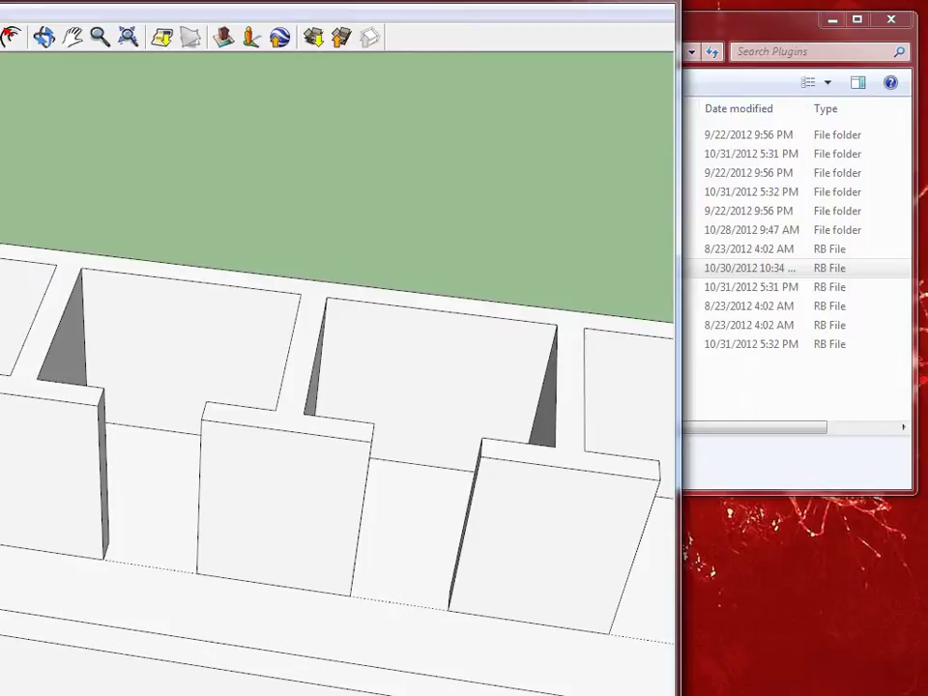
mouse_move(679, 1)
mouse_down()
mouse_move(560, 80)
mouse_move(388, 352)
mouse_move(426, 454)
mouse_up()
mouse_move(328, 467)
mouse_down()
mouse_move(483, 275)
mouse_move(510, 70)
mouse_move(619, 17)
mouse_move(648, 14)
mouse_up()
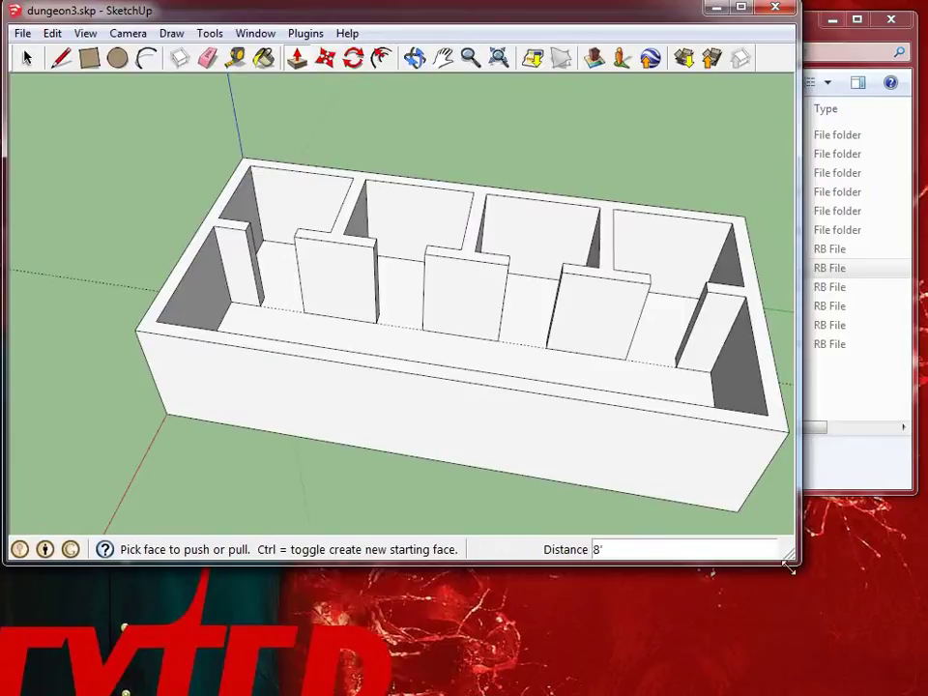
drag(791, 558, 913, 685)
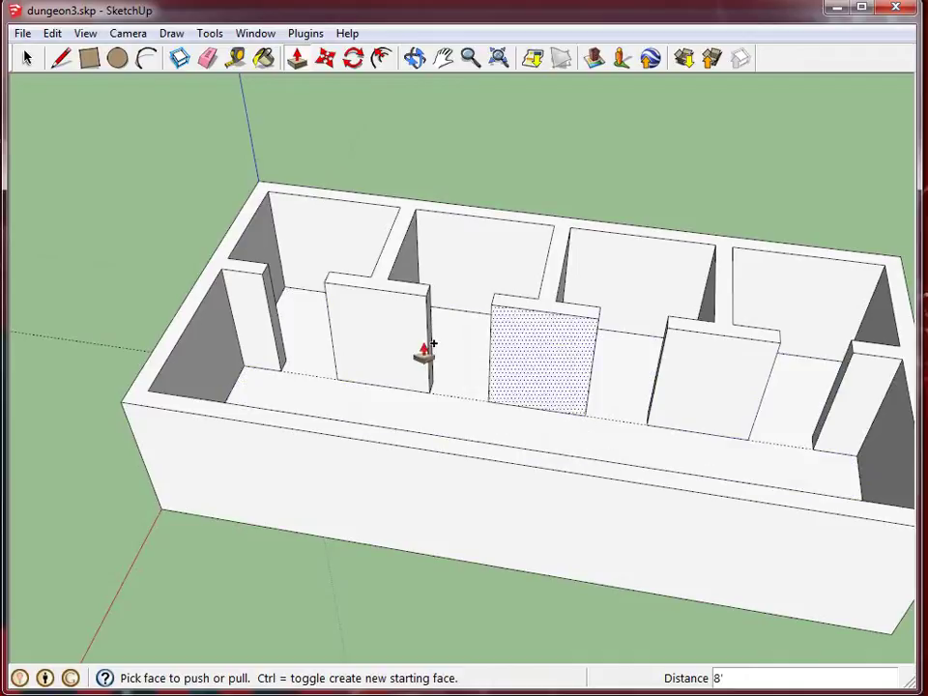
- Draw a rectangle about 24' 6" by 48' on the empty ground beyond the dungeon, starting on the green axis
click(27, 58)
middle_drag(460, 303, 831, 246)
middle_drag(762, 274, 472, 396)
click(89, 62)
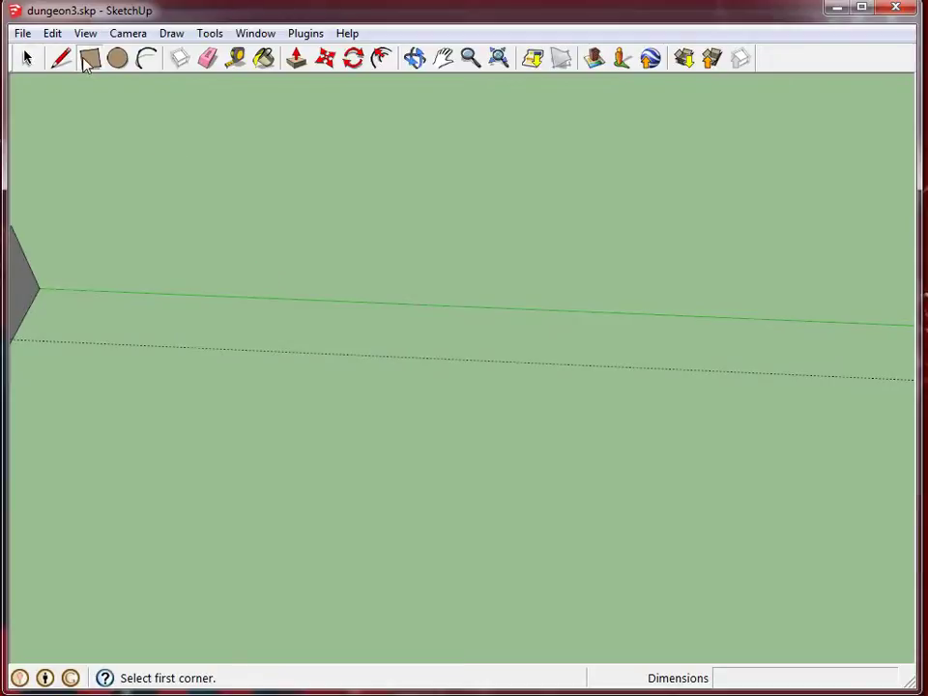
click(242, 298)
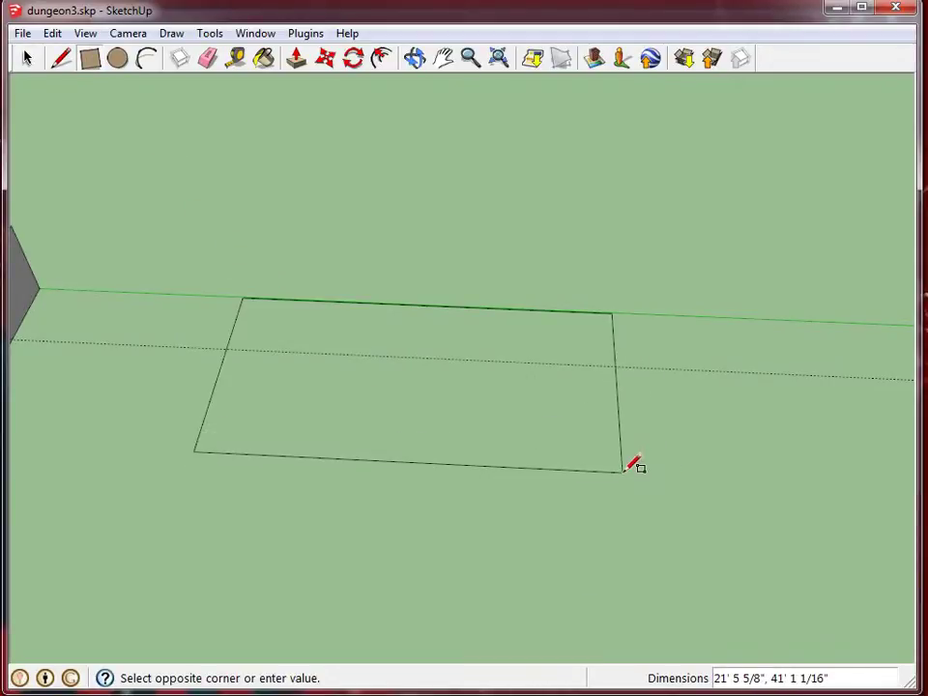
click(701, 500)
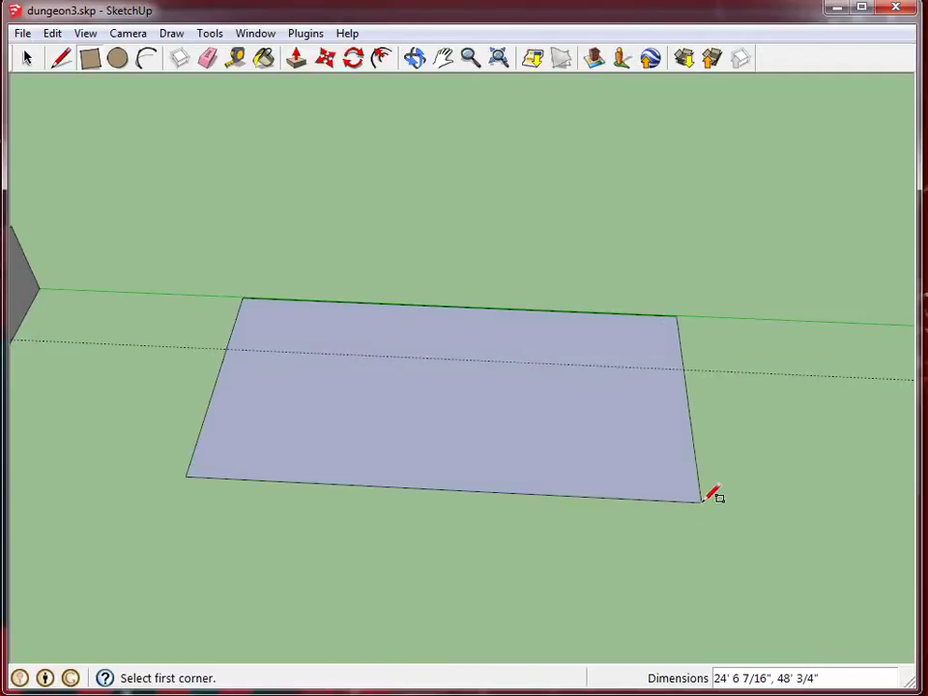
- Push/Pull the new rectangle up 1' to make a floor slab
click(295, 58)
drag(421, 450, 426, 433)
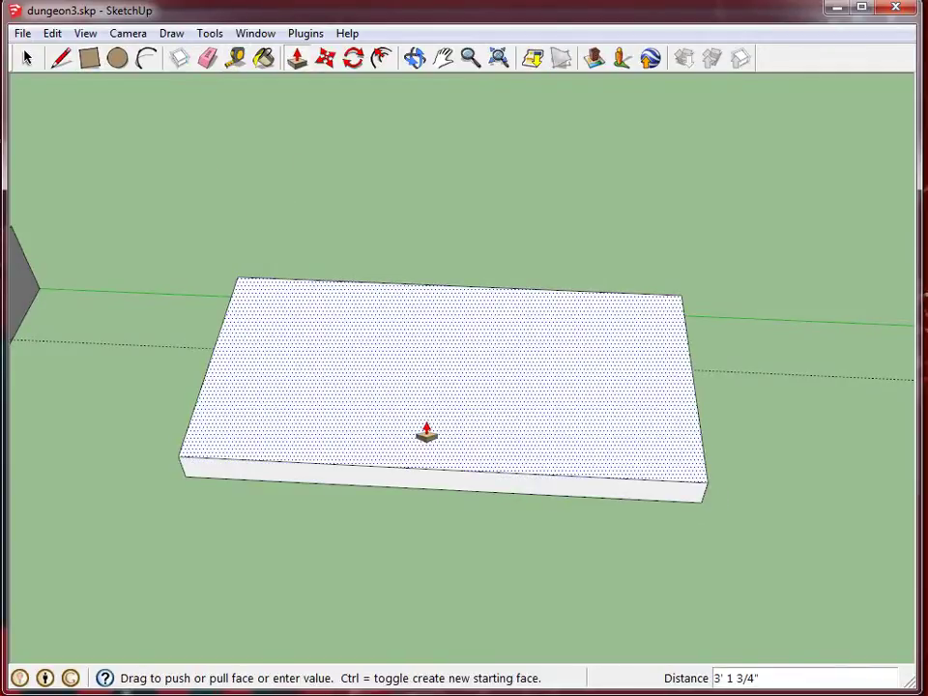
text(1)
key(Return)
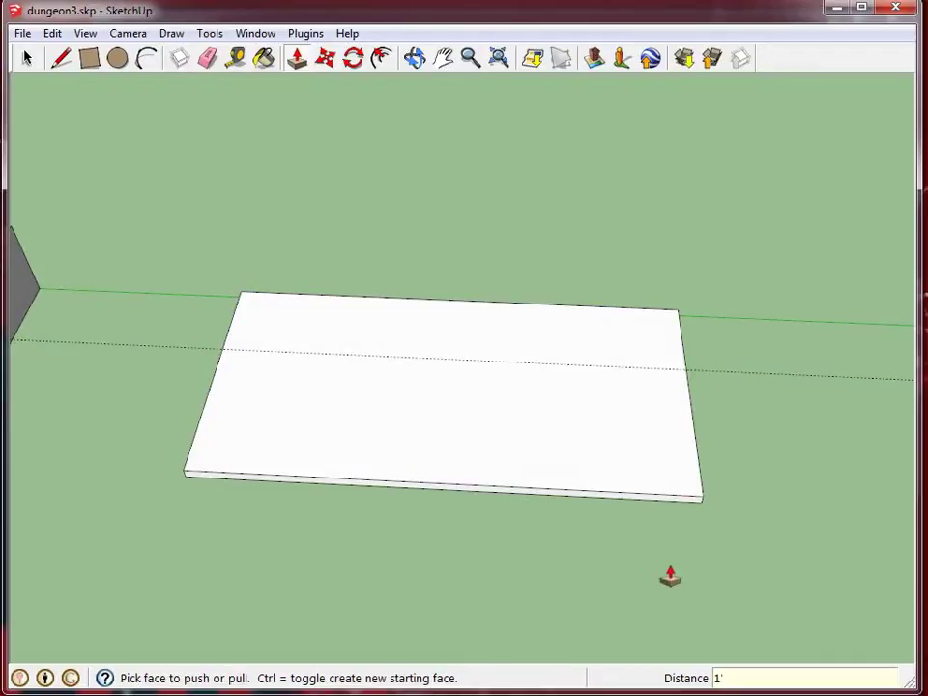
- Draw a rectangle about 38' by 22' 4" beyond the slab, with a smaller one about 9' 6" by 4' 8" inside it
middle_drag(669, 576, 680, 555)
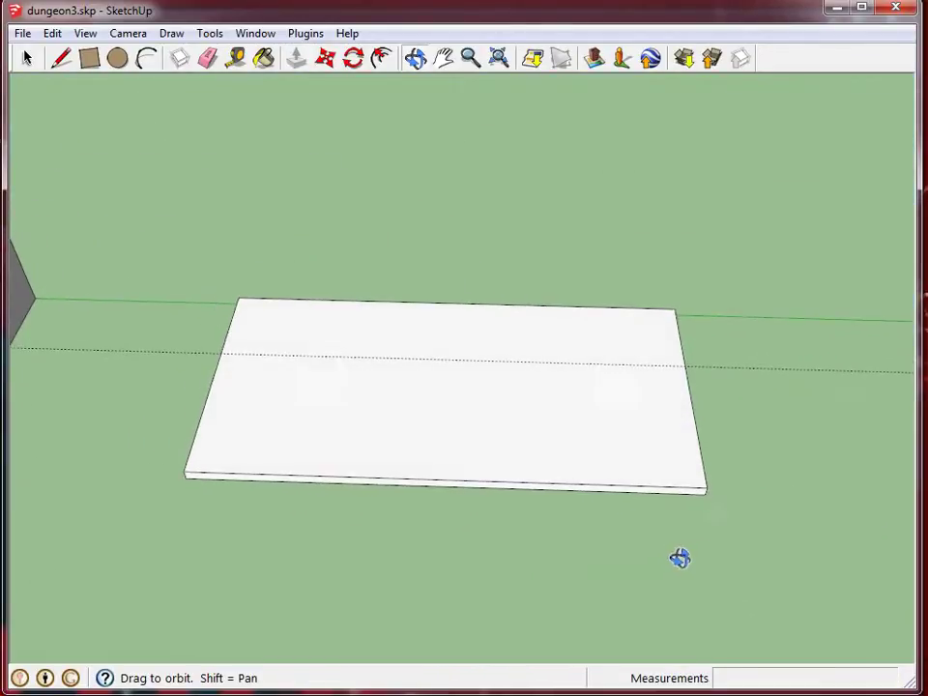
middle_drag(765, 452, 792, 466)
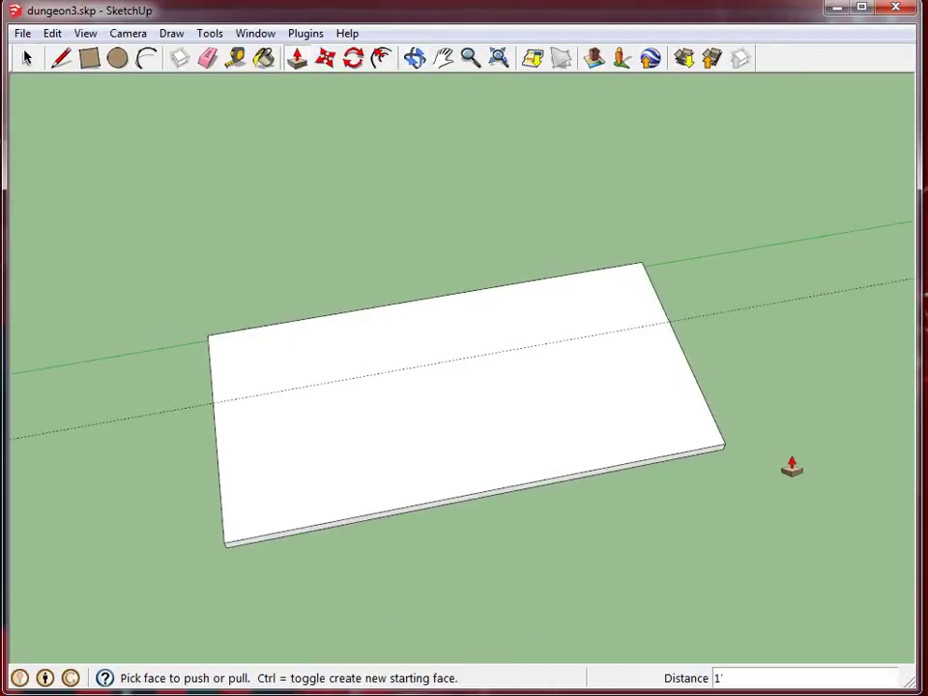
shift+middle_drag(759, 420, 152, 422)
key(r)
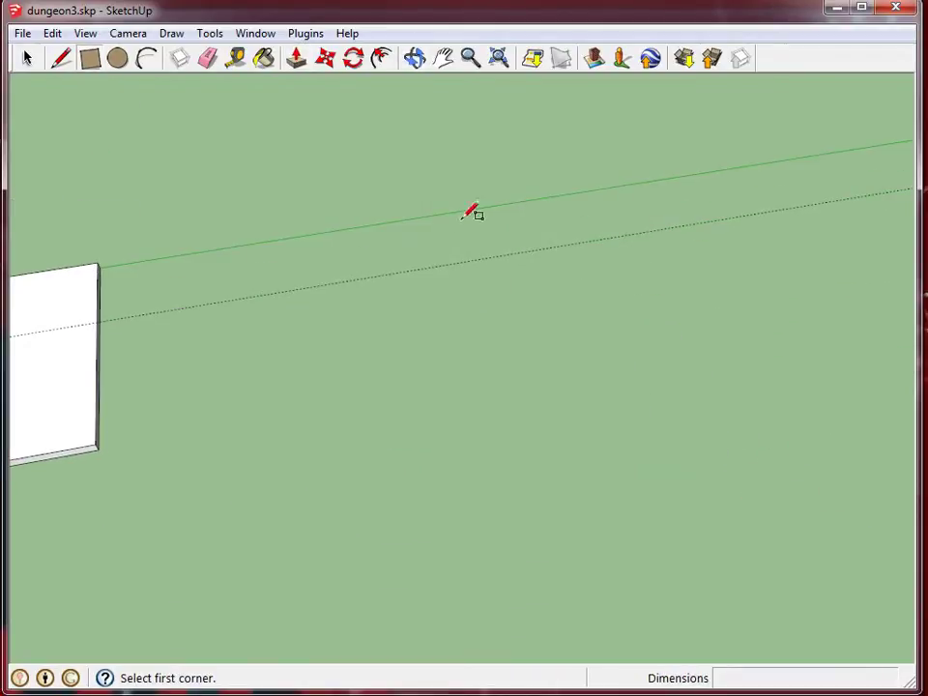
click(441, 199)
click(738, 423)
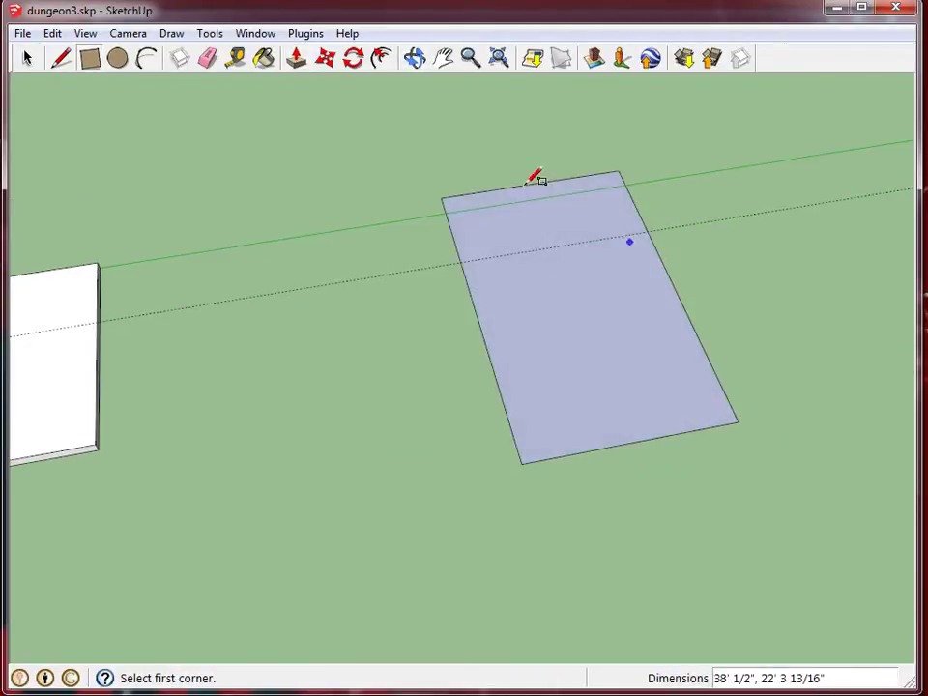
click(539, 262)
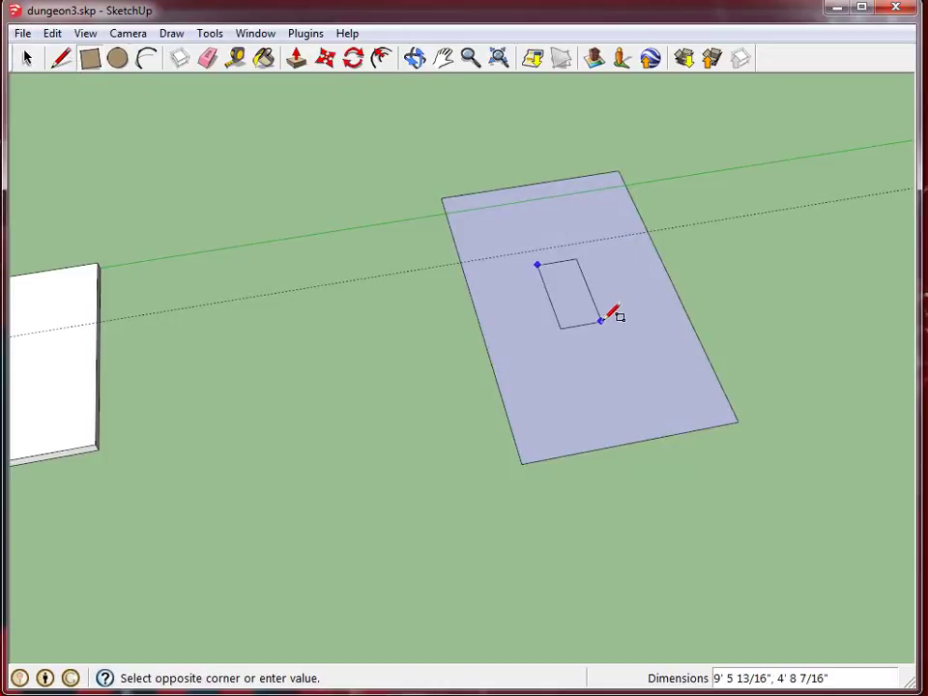
click(600, 321)
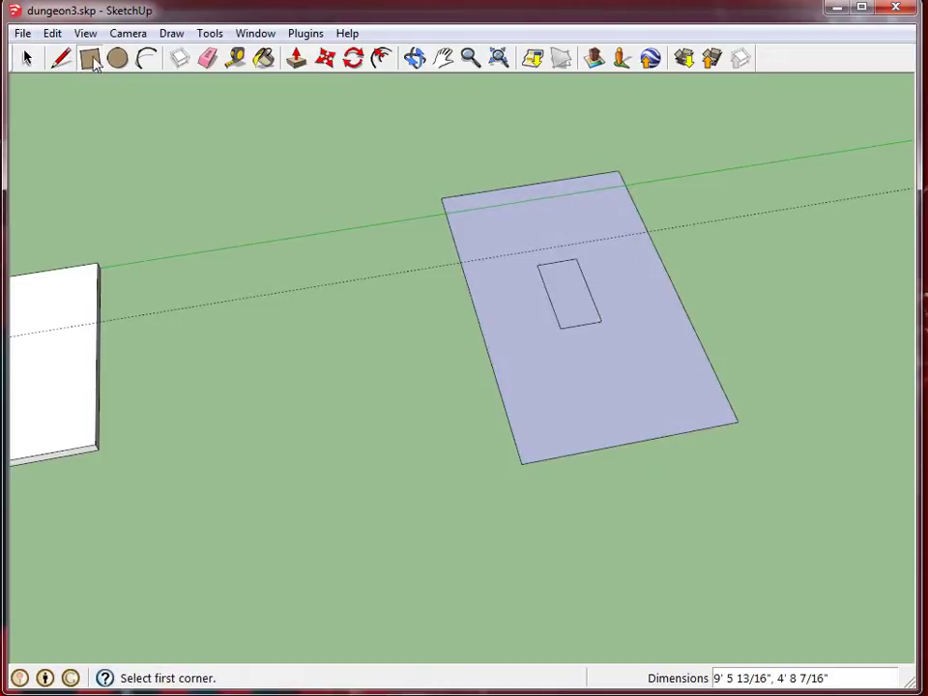
- Pull the small inner rectangle up into a box, then try to push the surrounding face down and undo that push
click(298, 60)
drag(567, 314, 574, 276)
drag(657, 340, 663, 373)
middle_drag(732, 445, 837, 404)
key(ctrl+z)
- Delete the second rectangle together with the box standing on it
click(27, 58)
drag(376, 147, 789, 551)
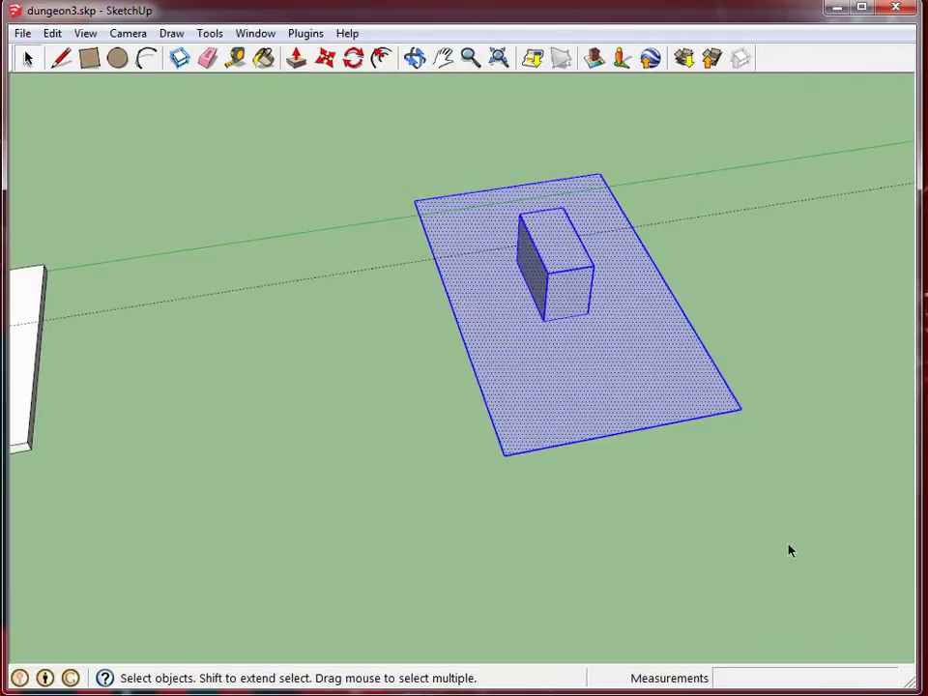
key(Delete)
- Offset the outline of the slab's top face inward to form a narrow border all around
middle_drag(198, 413, 537, 450)
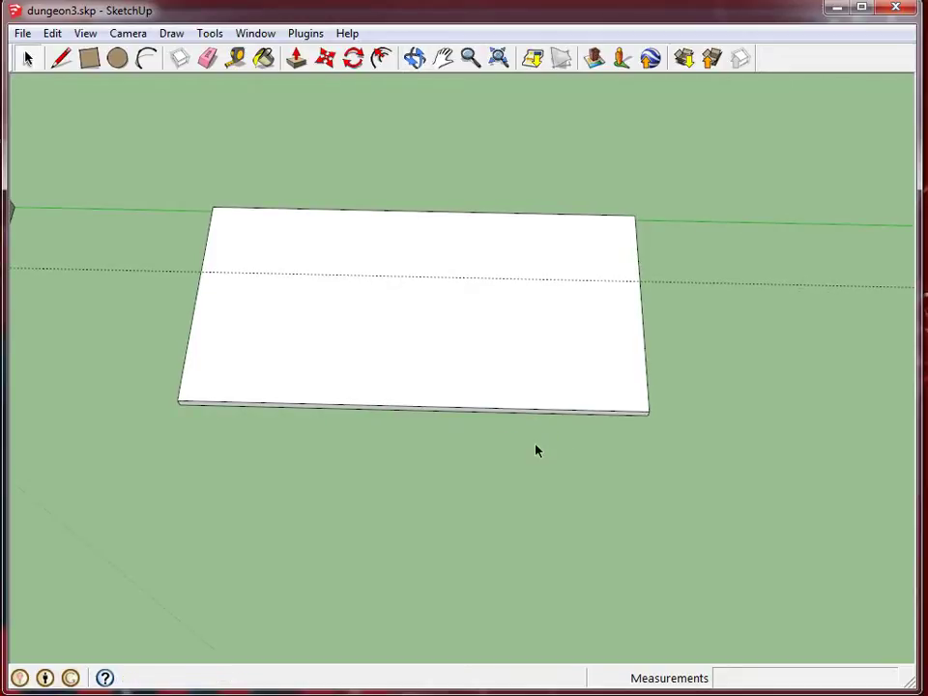
middle_drag(536, 449, 536, 509)
scroll(682, 488, up, 1)
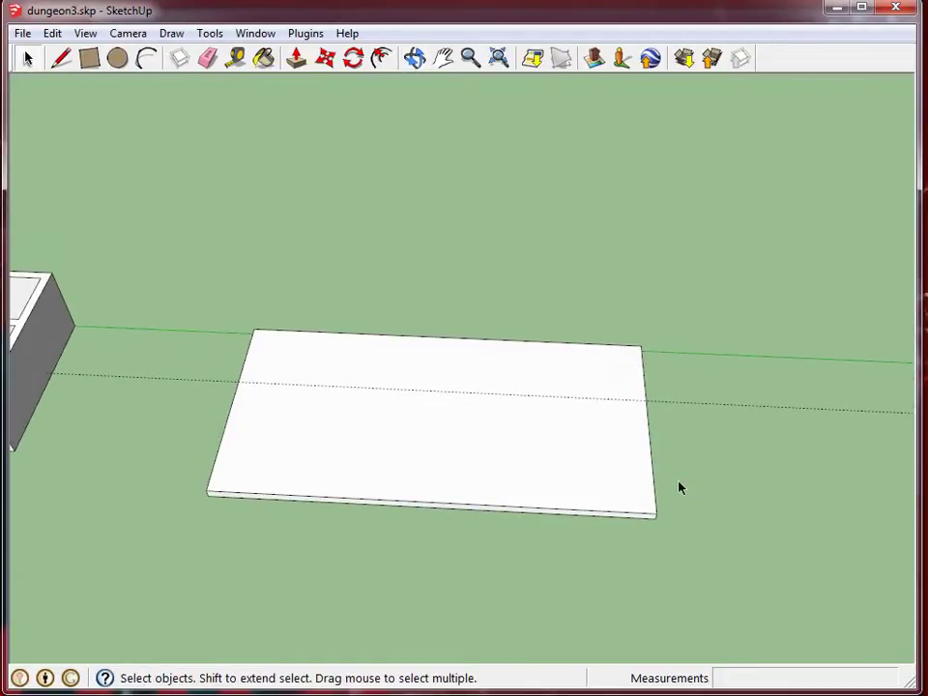
scroll(445, 334, up, 3)
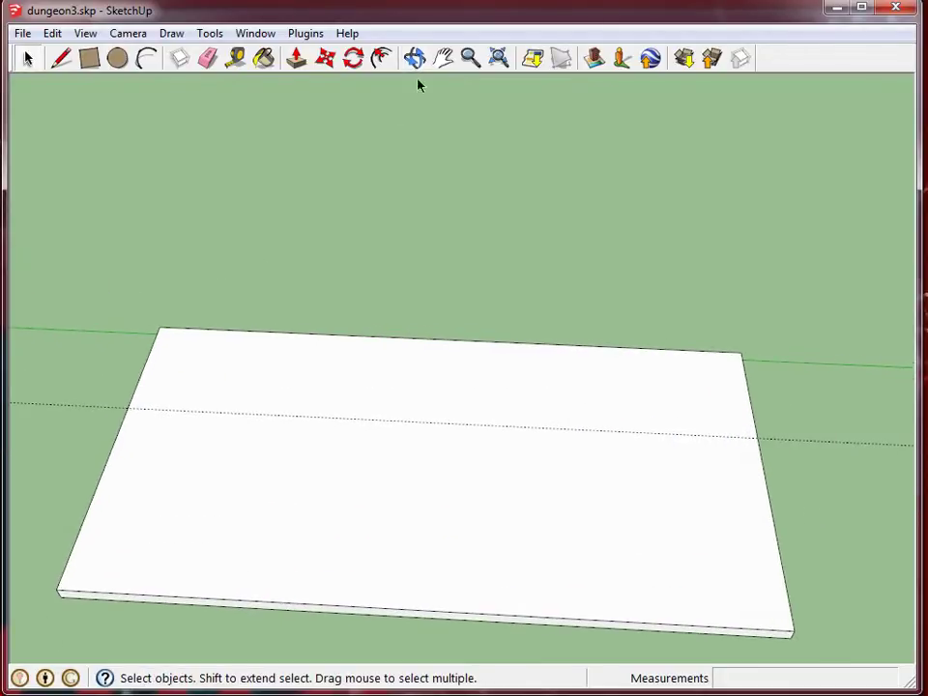
click(381, 58)
click(658, 557)
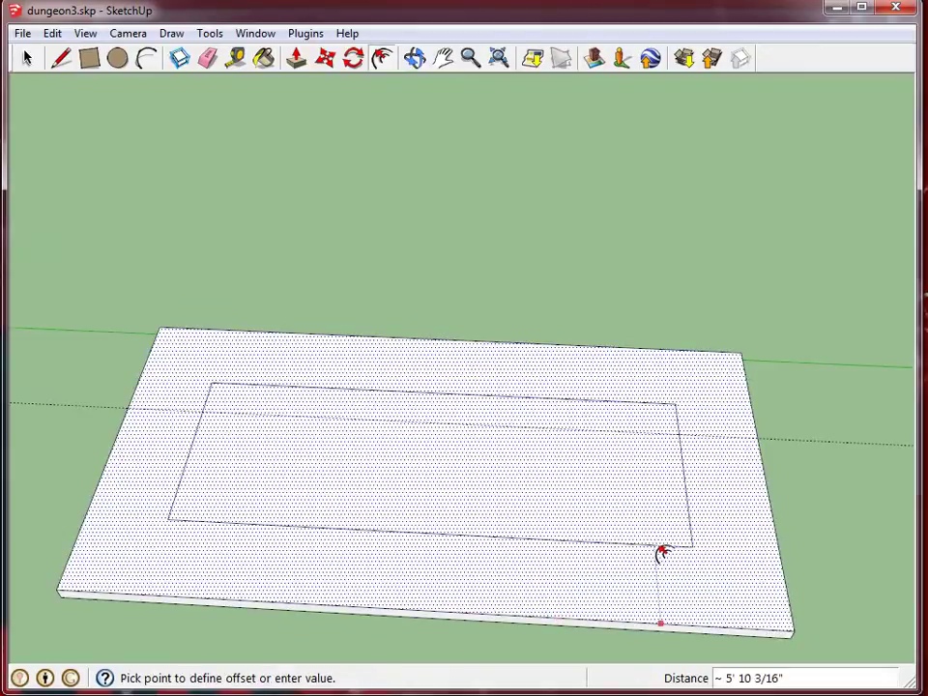
key(Return)
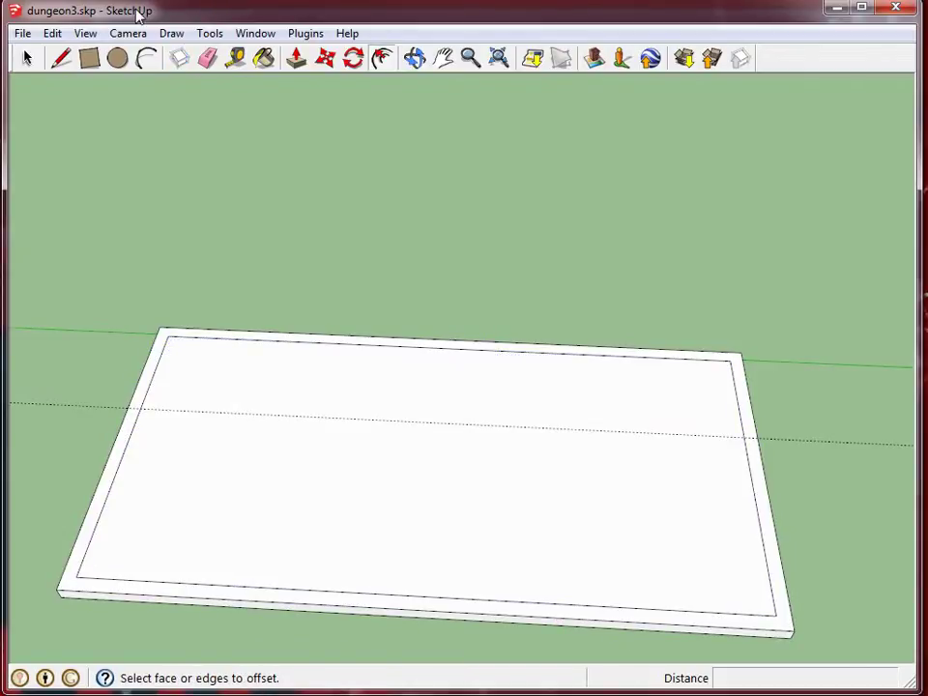
- Draw three spaced rectangles about 2' 6" wide and 7' 10" deep from the border's inner back edge to the guide line
click(85, 61)
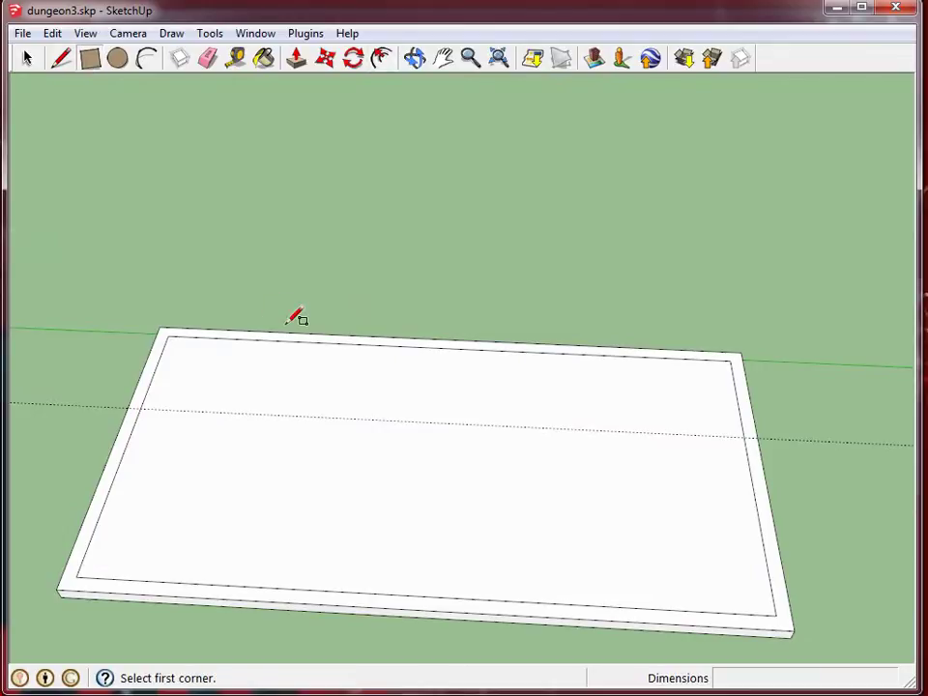
click(252, 338)
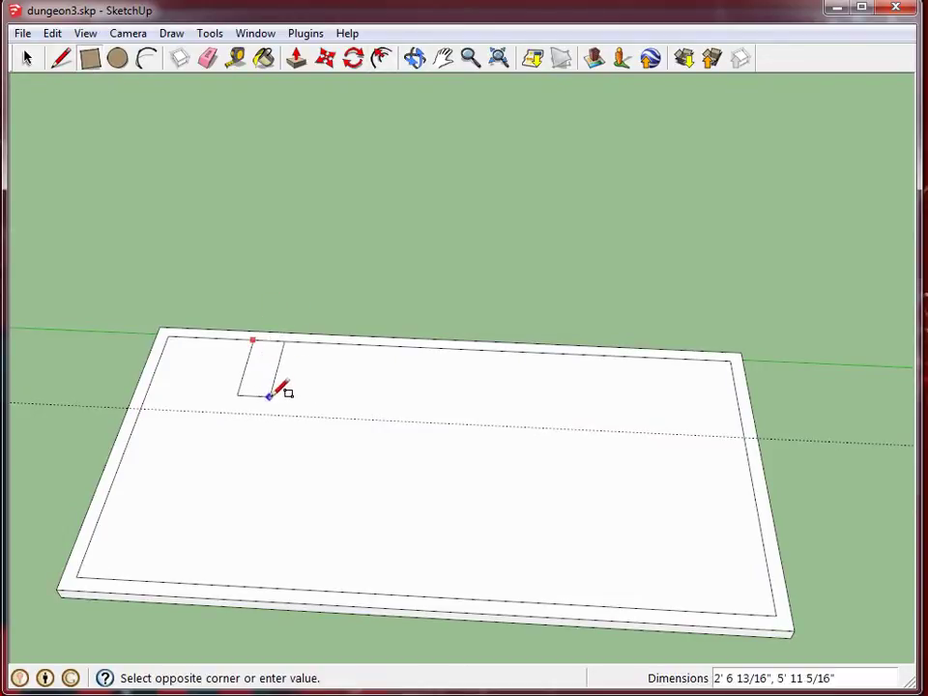
click(261, 412)
click(374, 345)
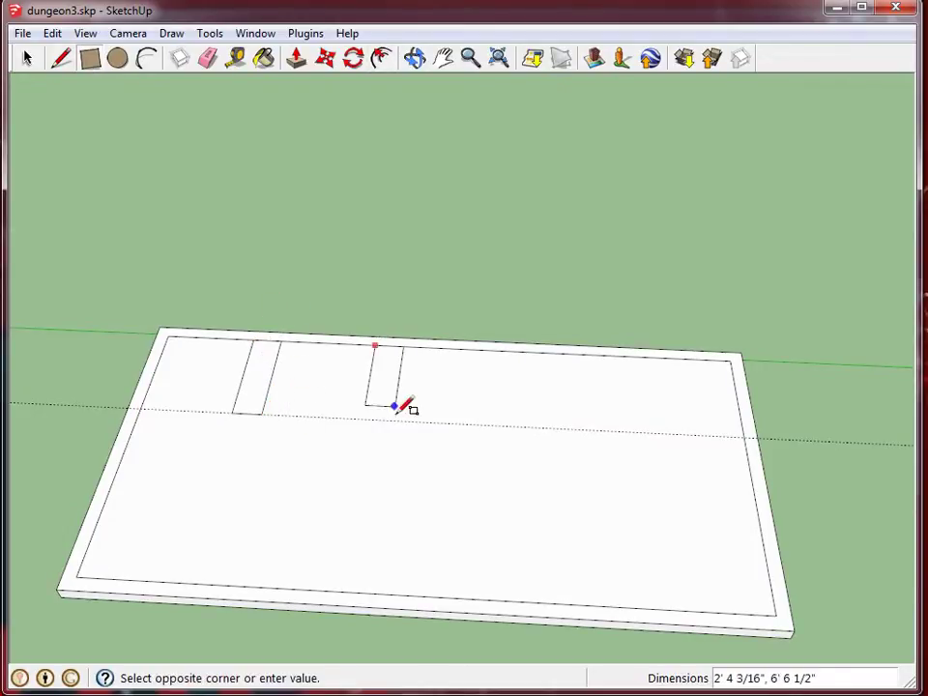
click(397, 418)
click(520, 351)
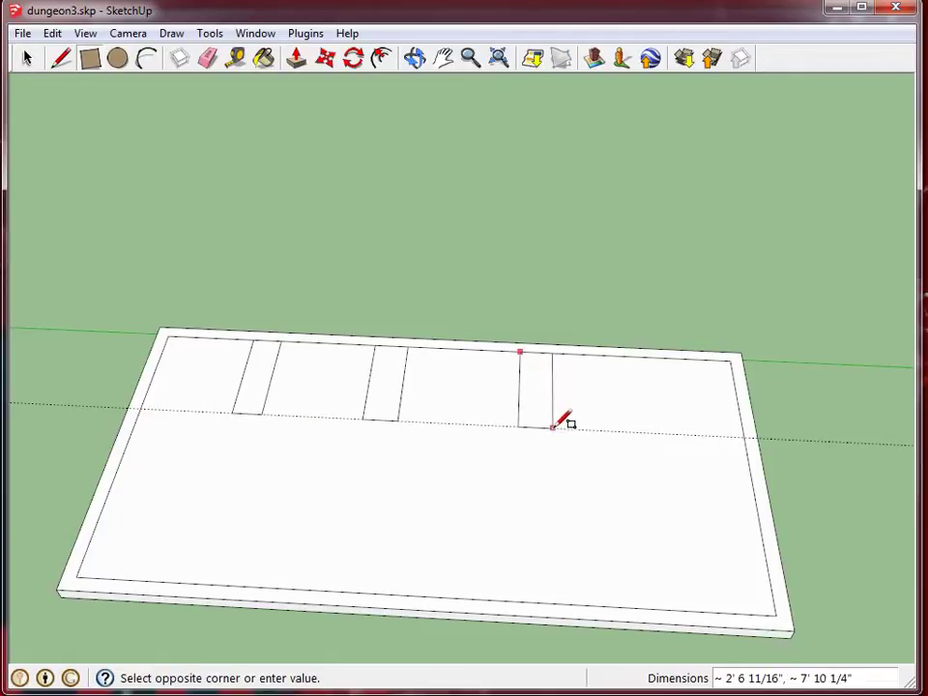
click(554, 425)
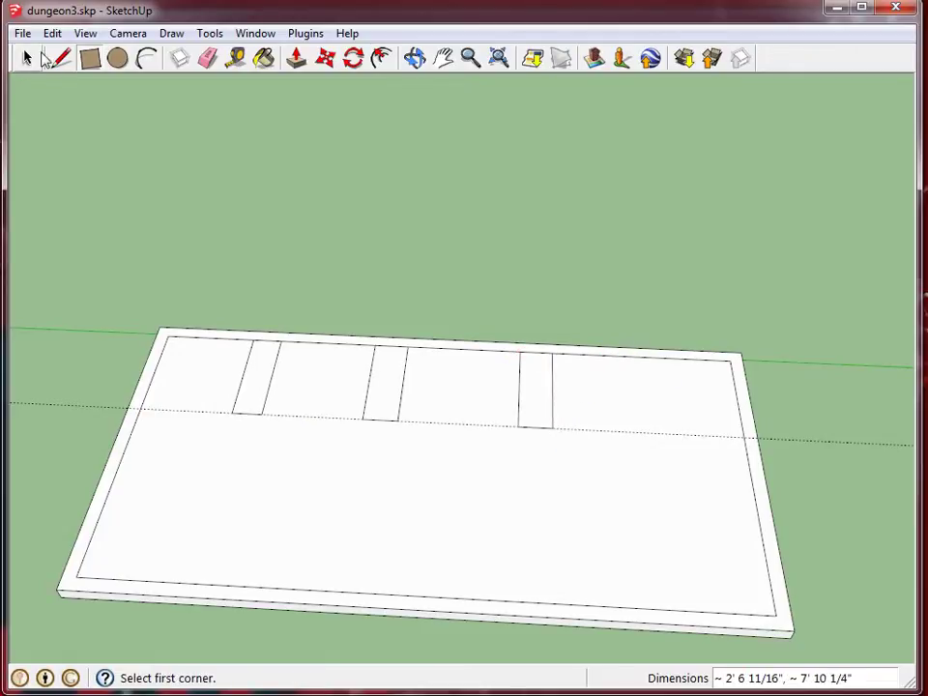
- Divide the border's inner front edge into 4 equal segments
click(239, 64)
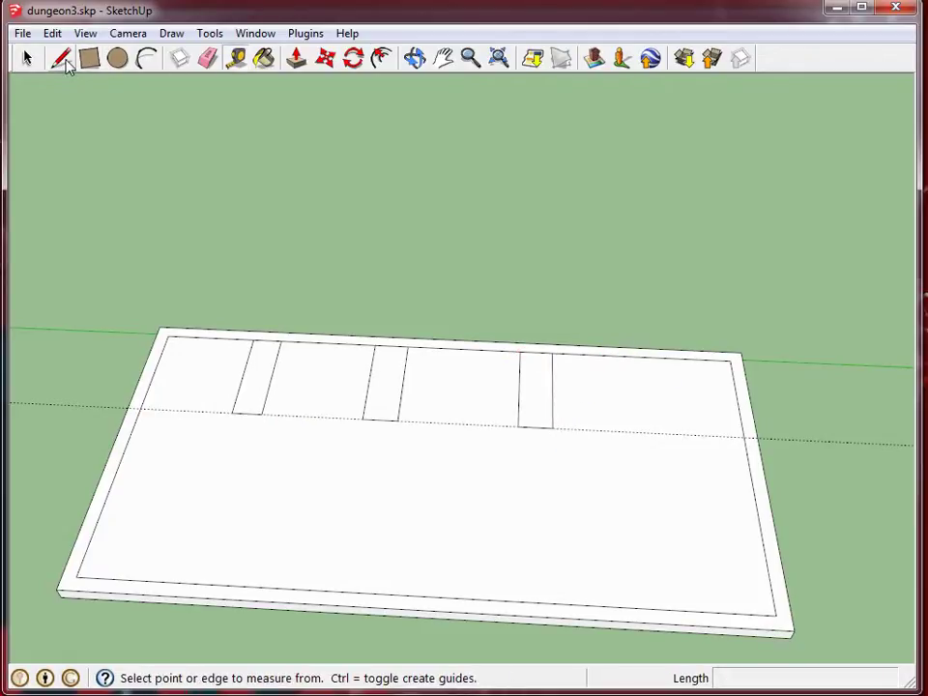
click(65, 66)
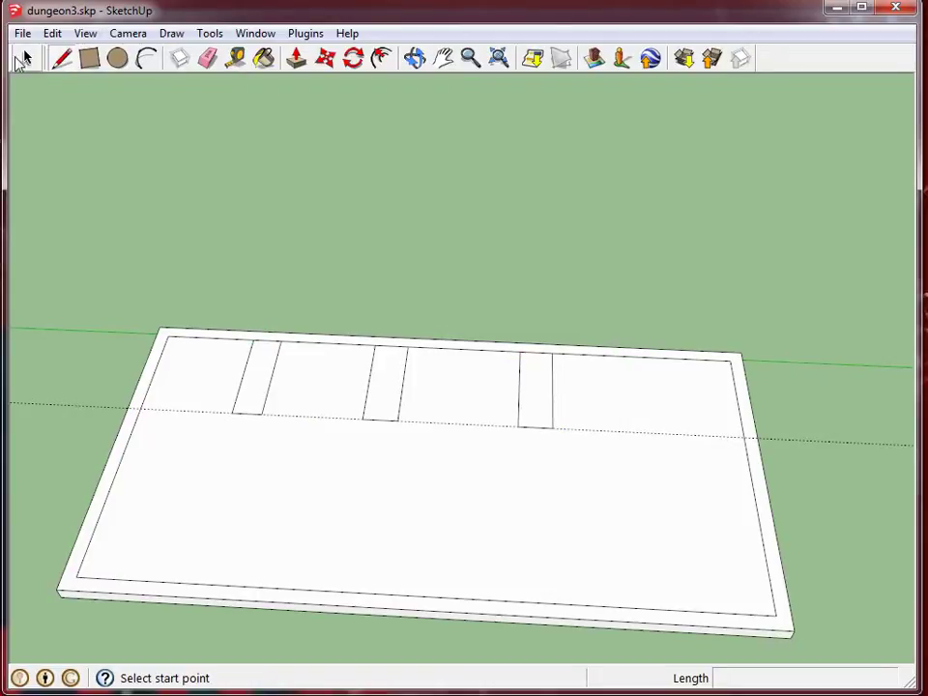
click(27, 58)
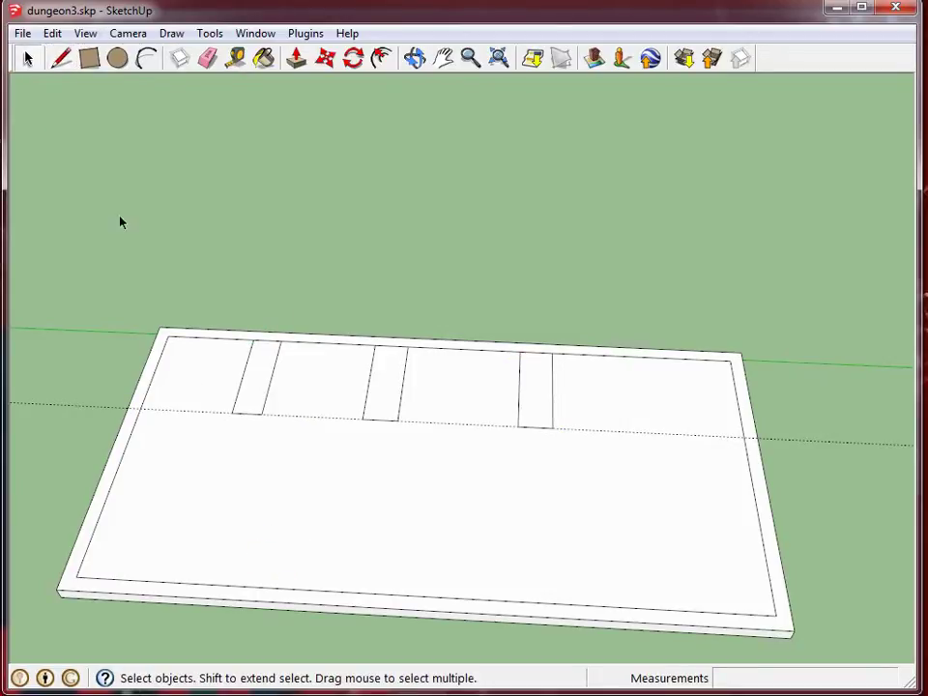
click(381, 590)
click(381, 593)
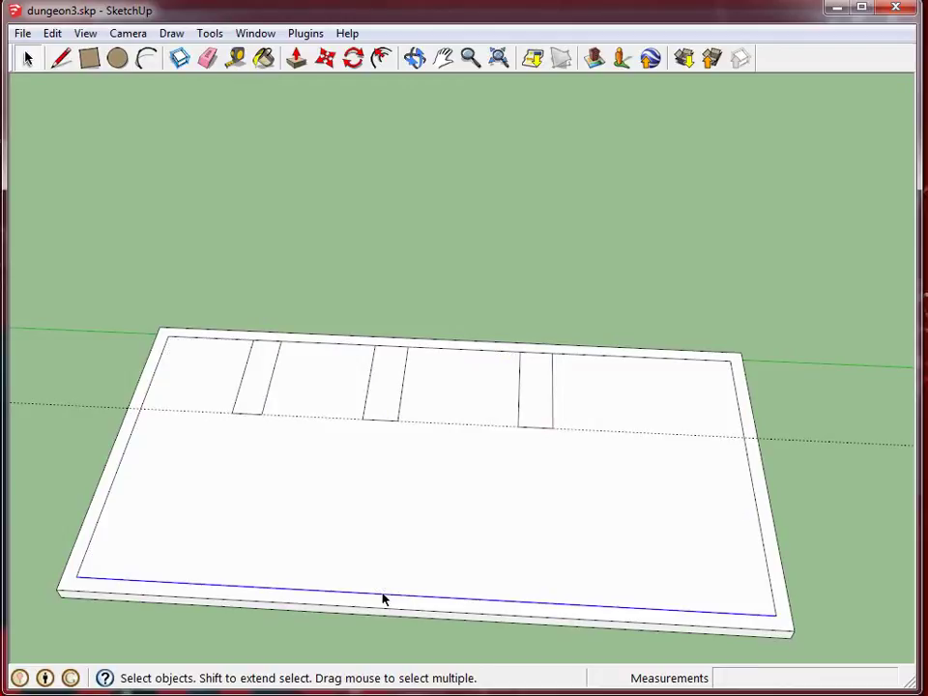
right_click(384, 601)
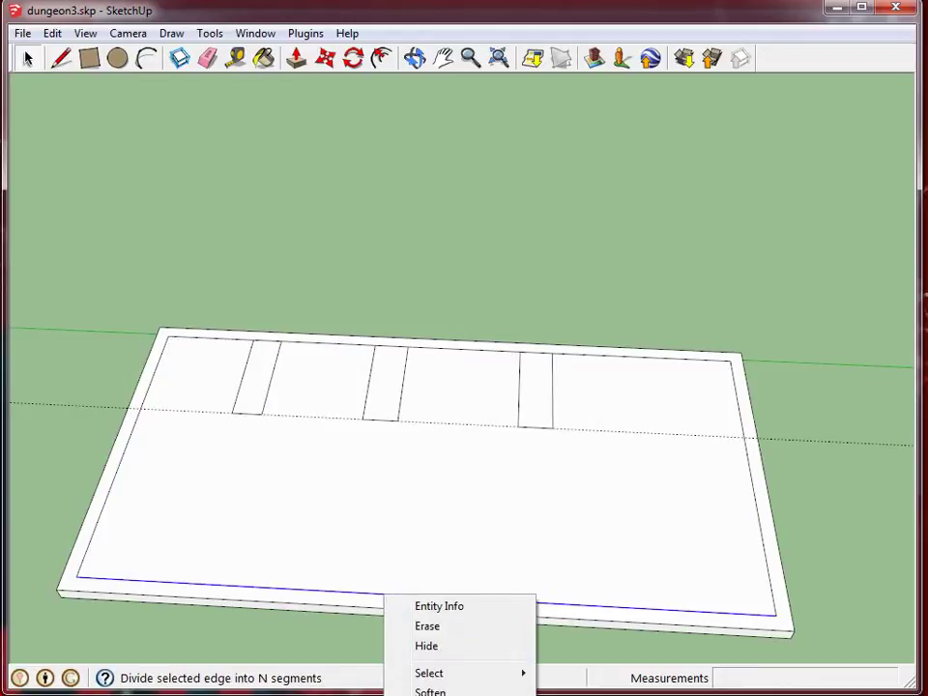
click(435, 695)
scroll(422, 566, up, 1)
text(3)
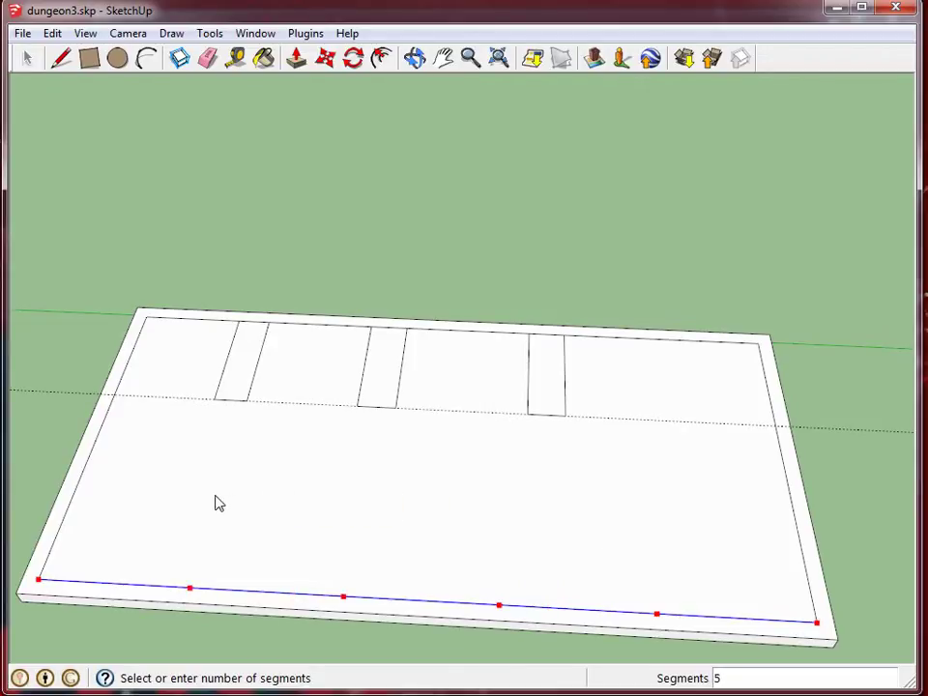
click(249, 502)
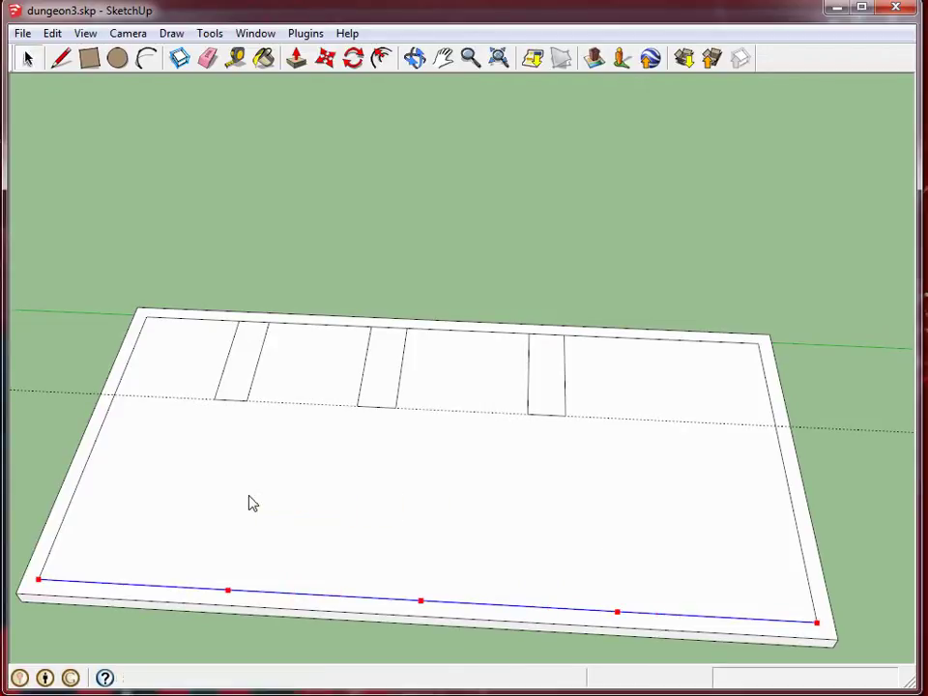
click(174, 589)
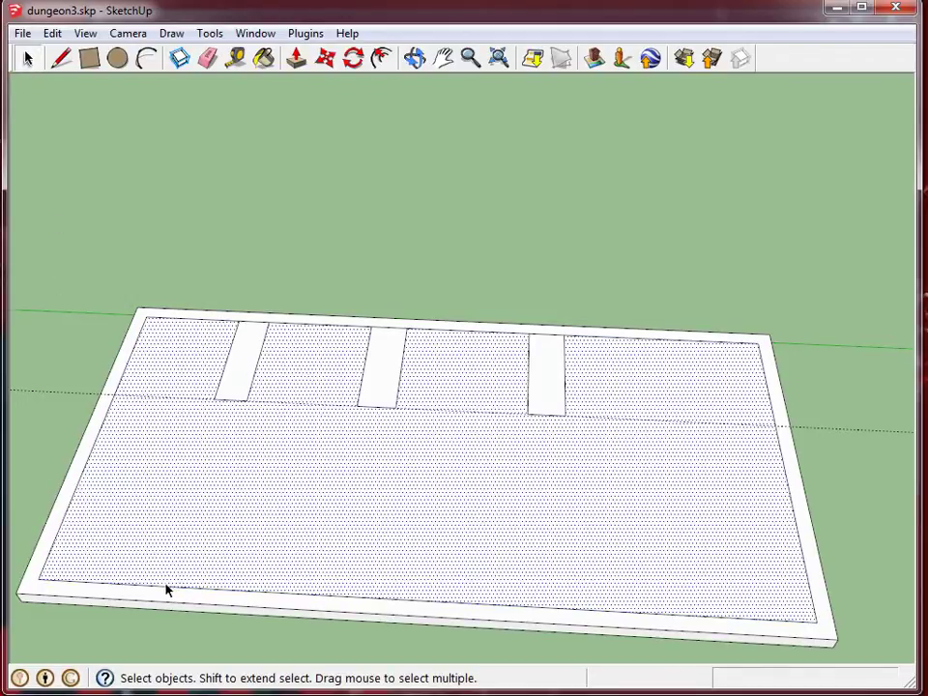
- Select individual segments of the border's inner front edge to check how it is divided
click(174, 589)
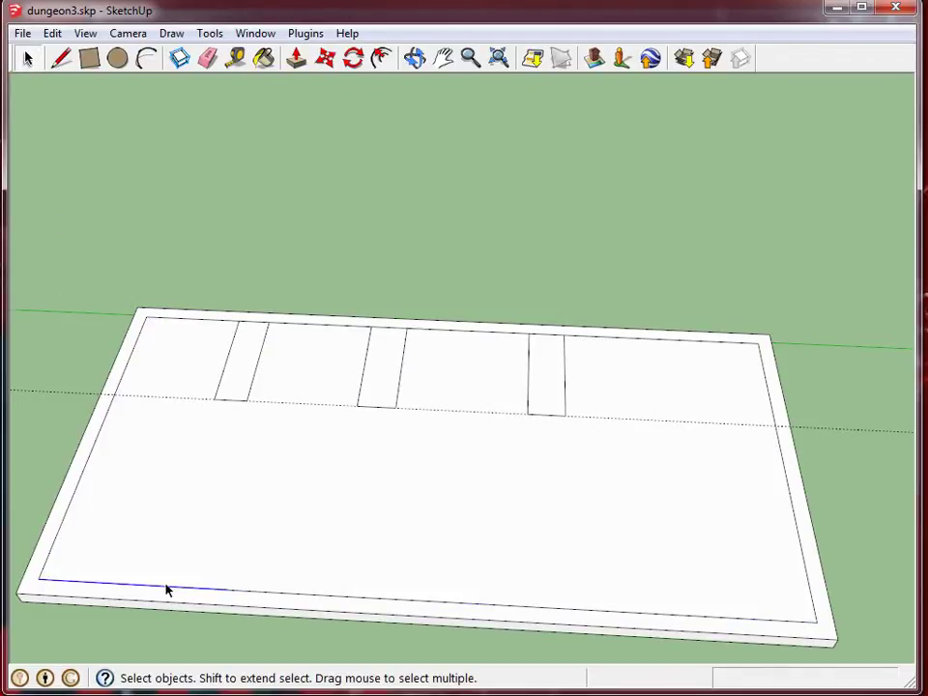
click(227, 597)
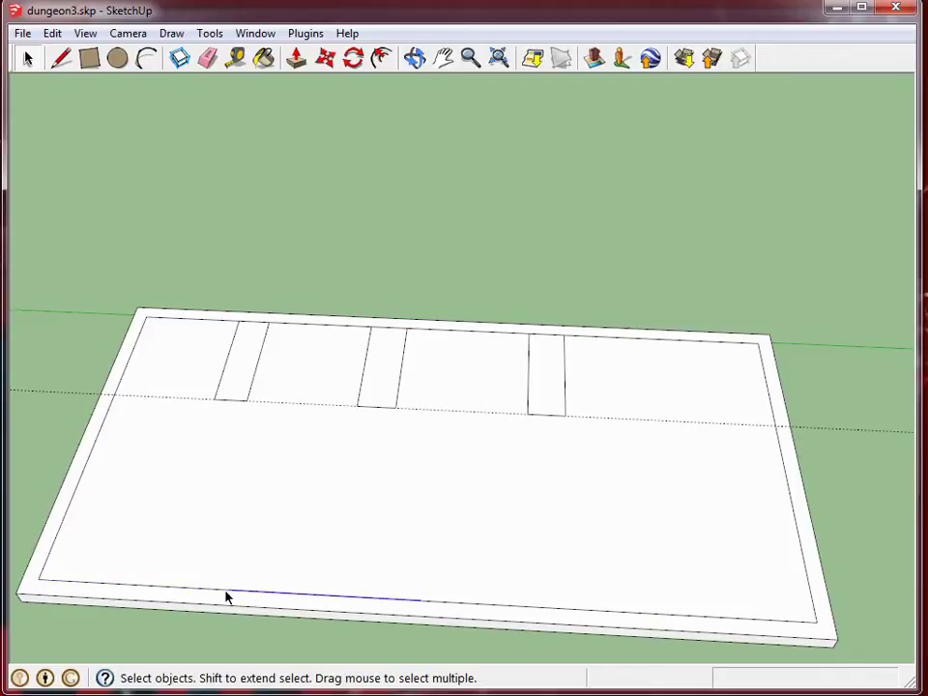
click(220, 594)
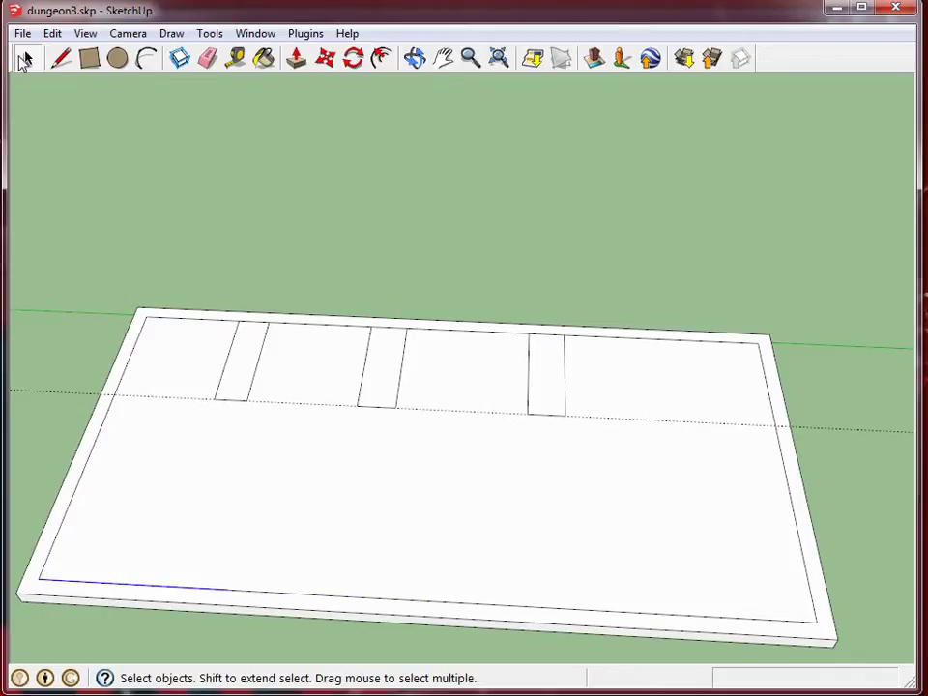
scroll(232, 615, up, 2)
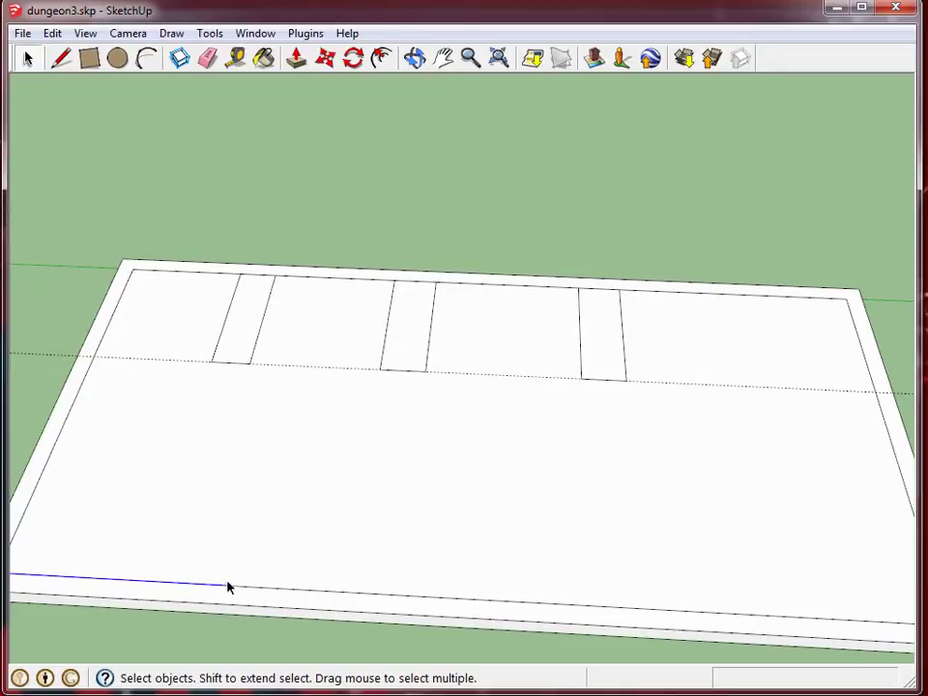
click(59, 58)
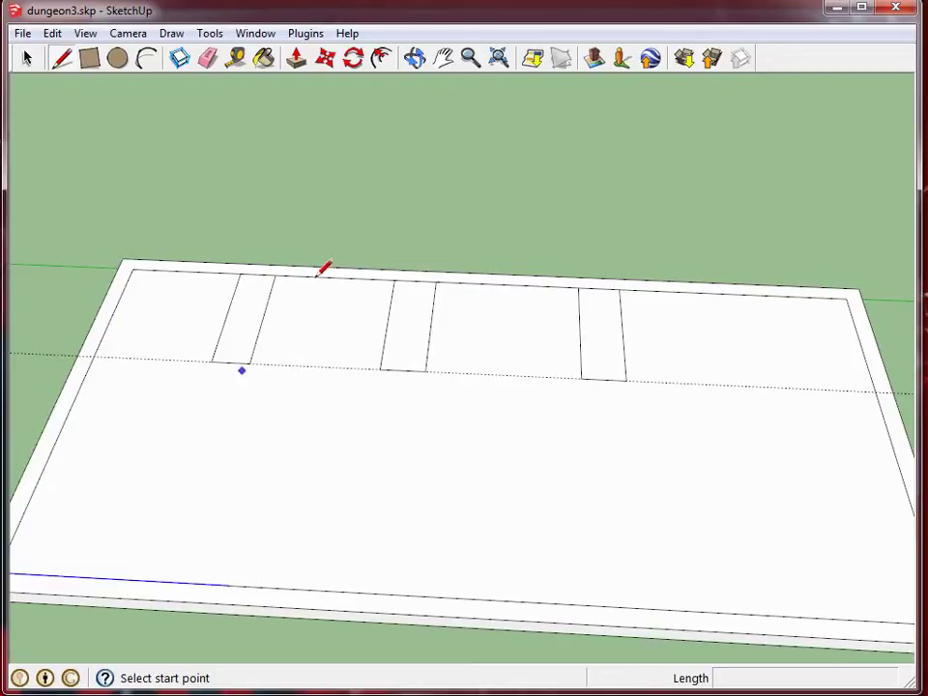
click(27, 59)
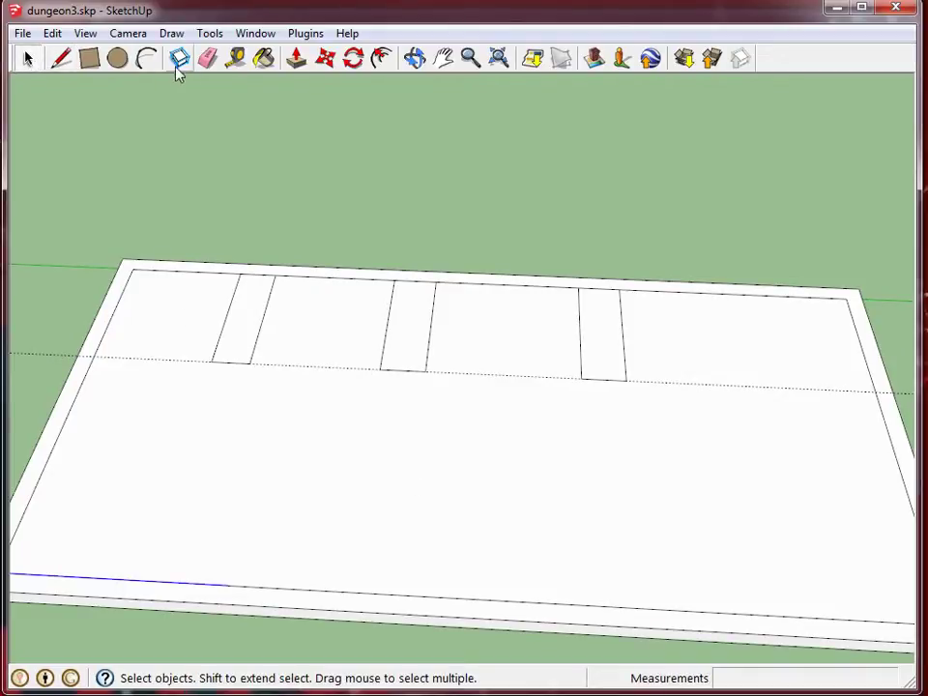
click(89, 58)
click(227, 584)
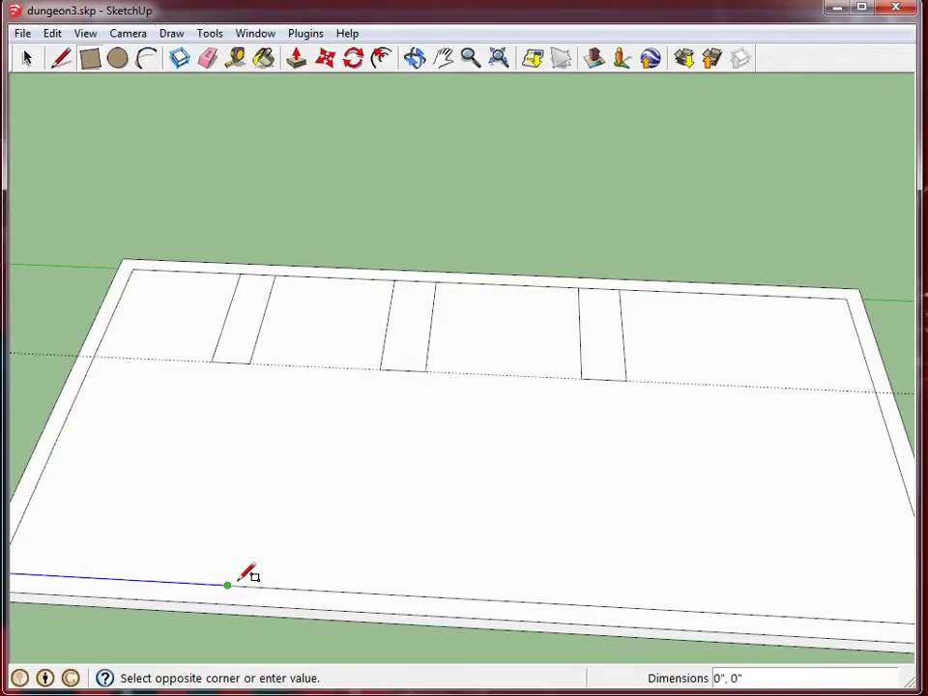
key(Escape)
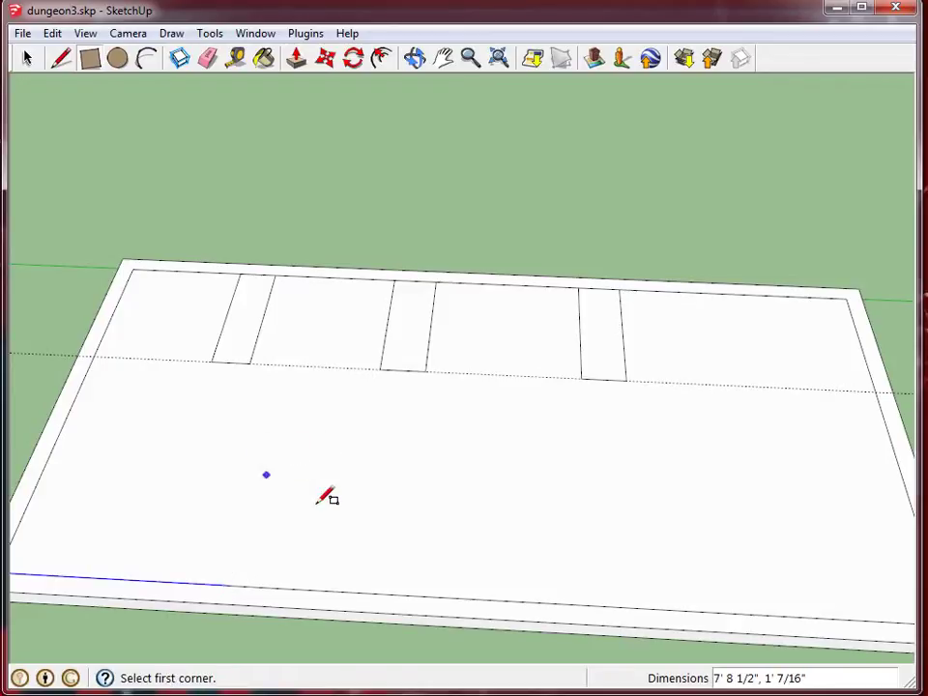
click(27, 58)
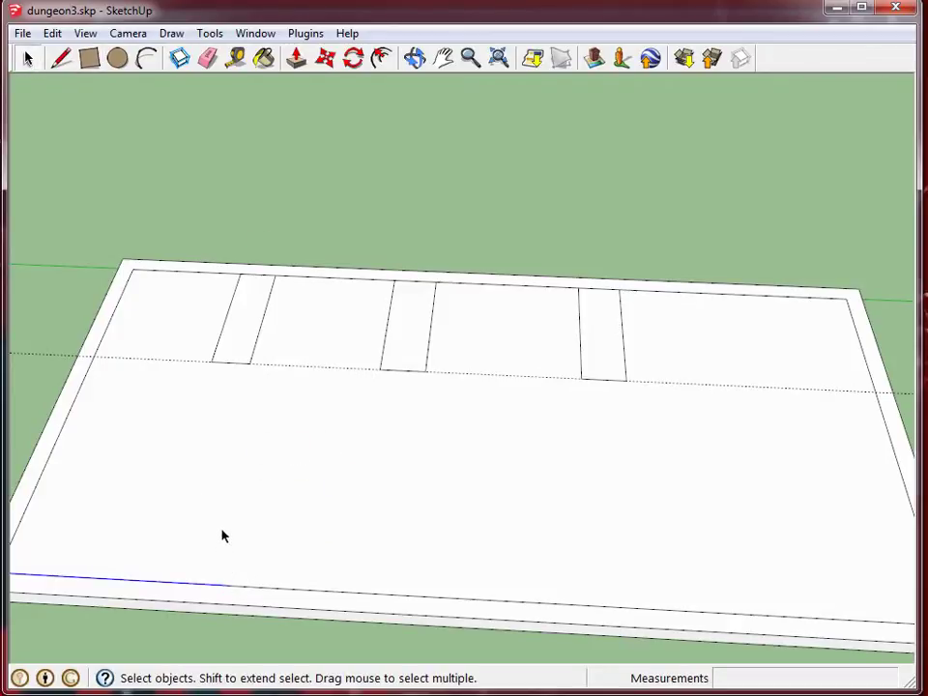
scroll(379, 449, down, 2)
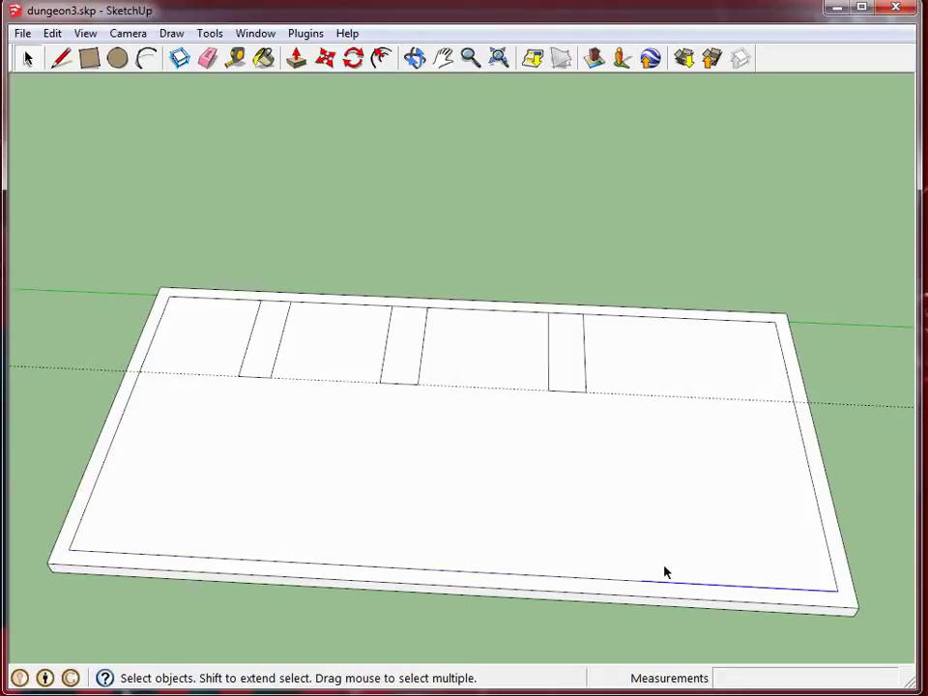
- Draw a fourth partition rectangle about 2' 5" wide and 7' 10" deep from the border's inner back edge to the guide line
ctrl+click(610, 584)
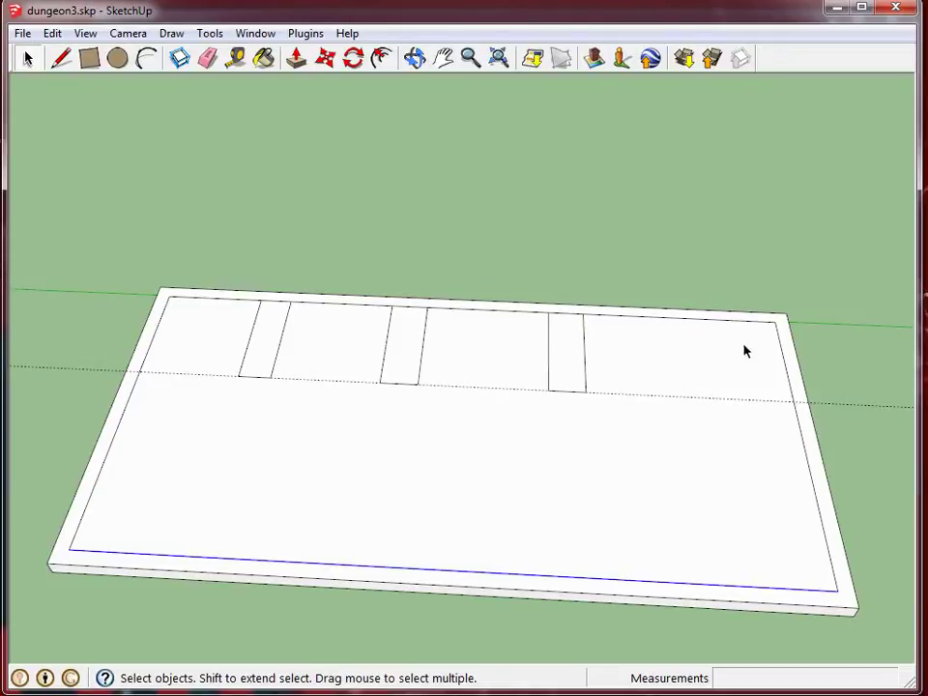
click(86, 59)
click(666, 317)
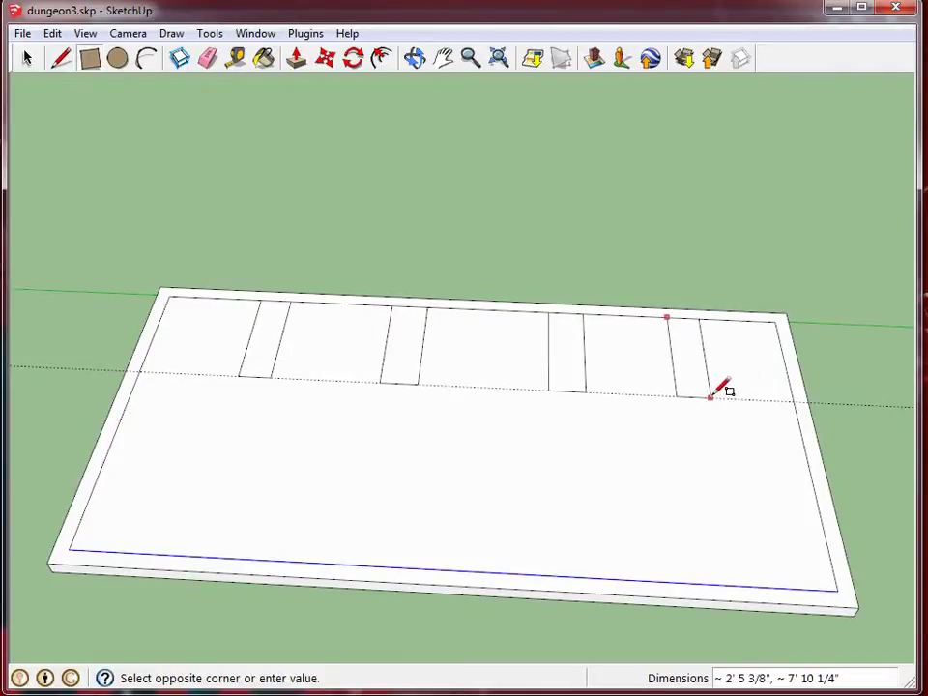
click(710, 396)
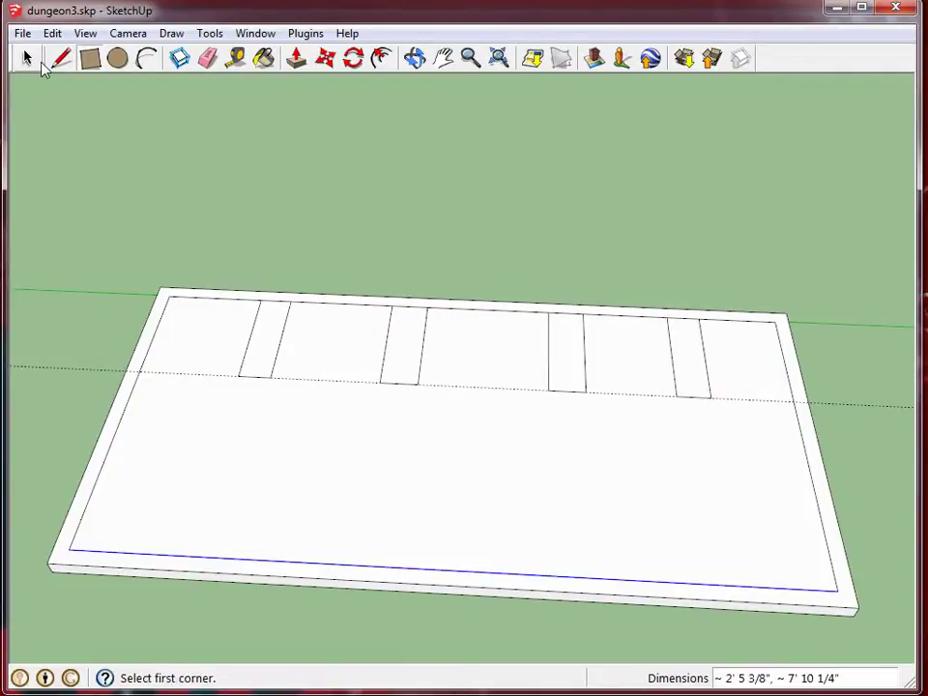
click(28, 58)
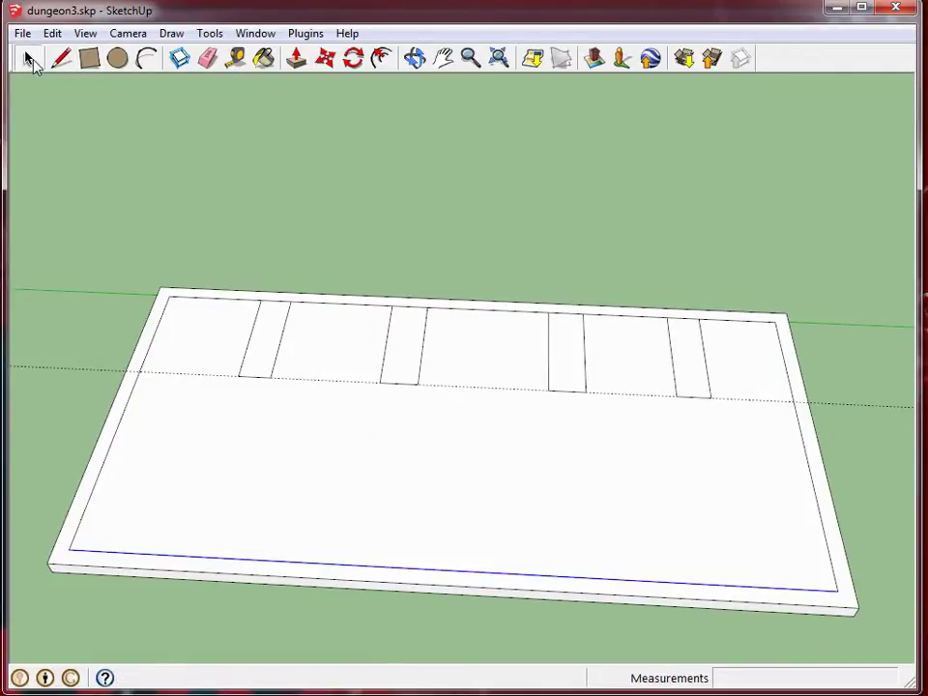
- Erase the four short edges separating the partition rectangles from the back border so they merge into one wall outline
click(207, 58)
click(276, 301)
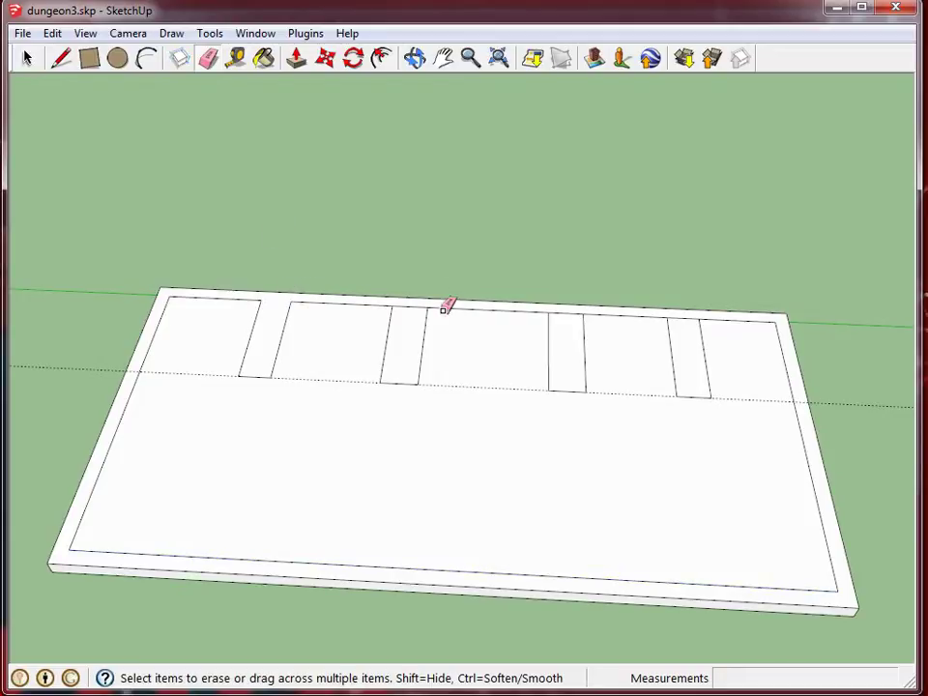
click(418, 305)
click(573, 310)
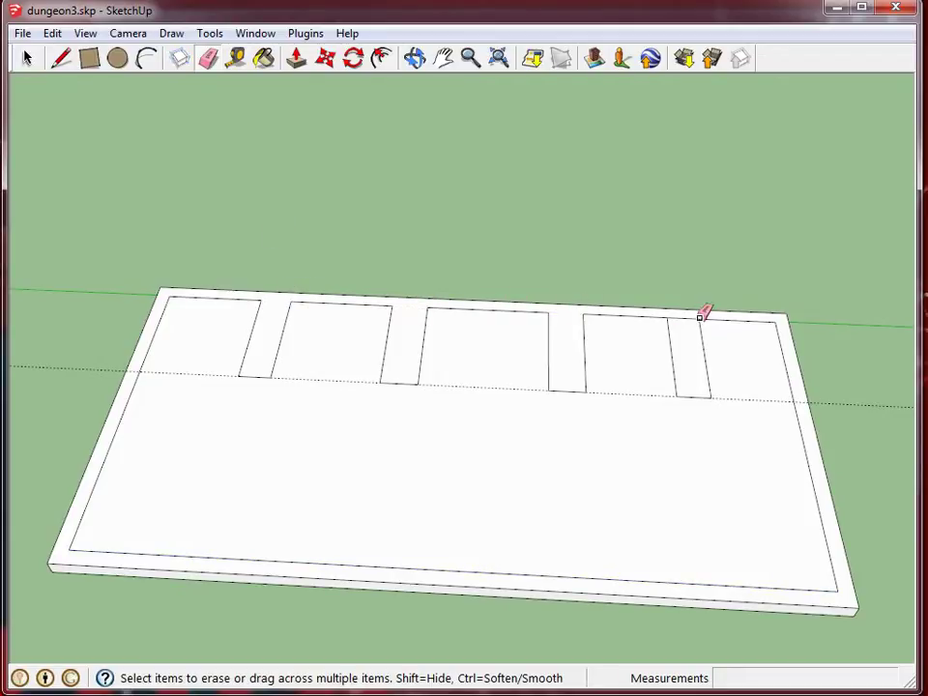
click(694, 317)
- Push/Pull the merged border and partition face up about 10' 6 7/8" to raise the walls
click(296, 58)
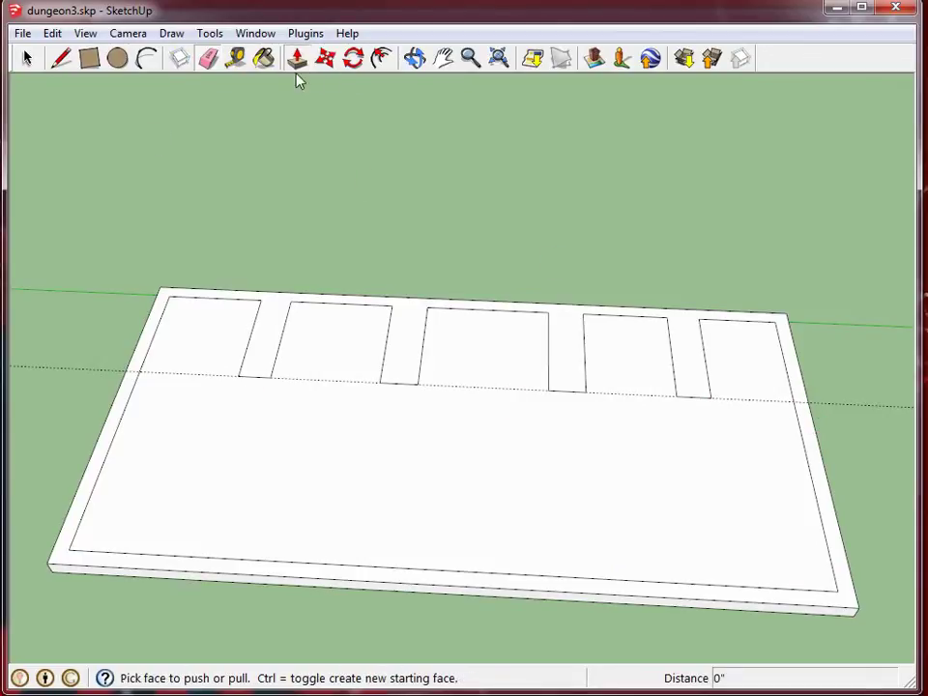
click(408, 332)
click(424, 220)
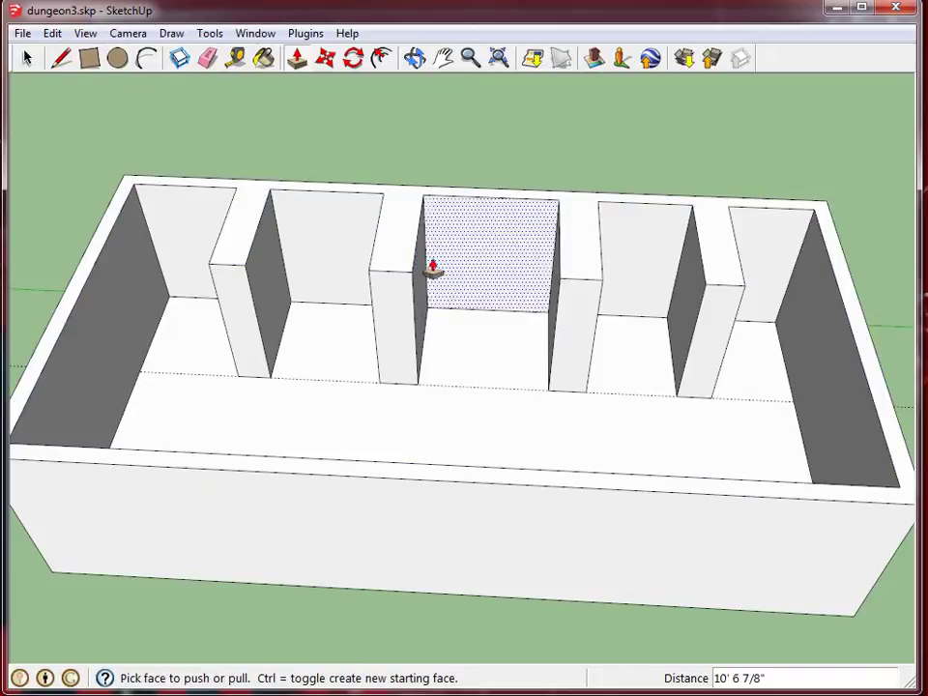
- Delete the whole newly raised practice room, keeping the original dungeon room beside it
scroll(410, 417, down, 5)
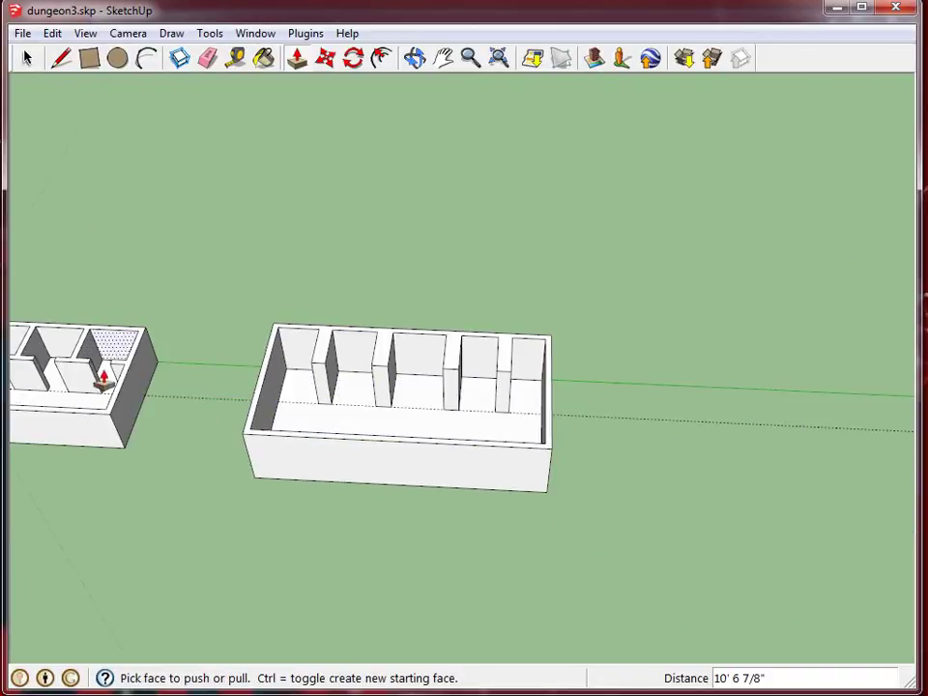
scroll(527, 413, up, 4)
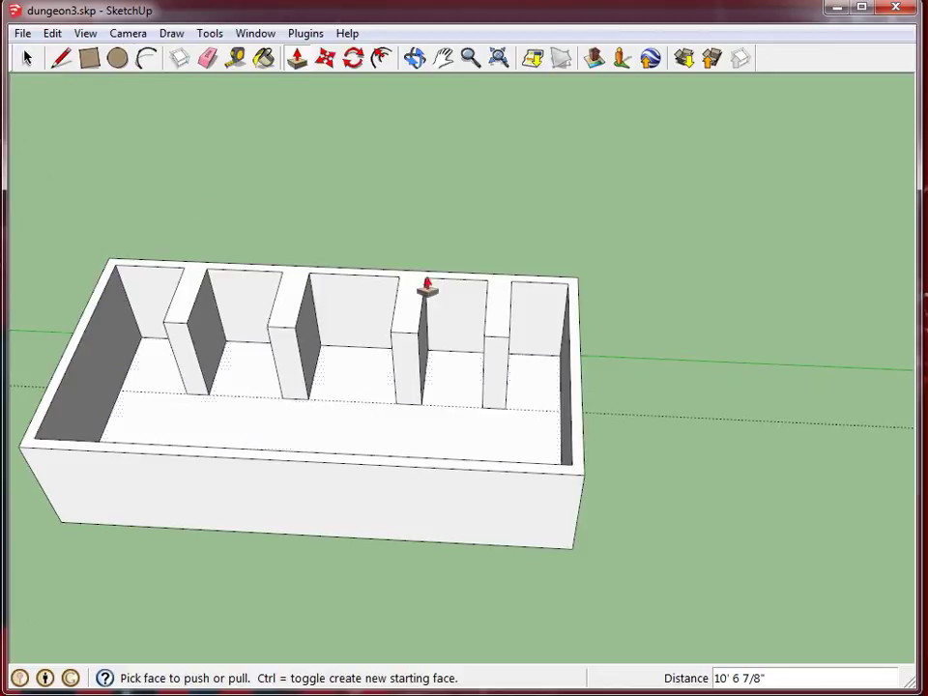
scroll(332, 357, down, 2)
mouse_move(555, 504)
middle_down()
mouse_move(411, 251)
mouse_move(479, 470)
mouse_move(680, 216)
mouse_move(835, 265)
mouse_move(806, 406)
mouse_move(435, 535)
mouse_move(379, 665)
mouse_move(601, 452)
mouse_move(148, 383)
mouse_move(597, 574)
mouse_move(669, 449)
mouse_move(793, 439)
mouse_move(786, 452)
mouse_move(806, 460)
mouse_move(843, 454)
middle_up()
click(27, 60)
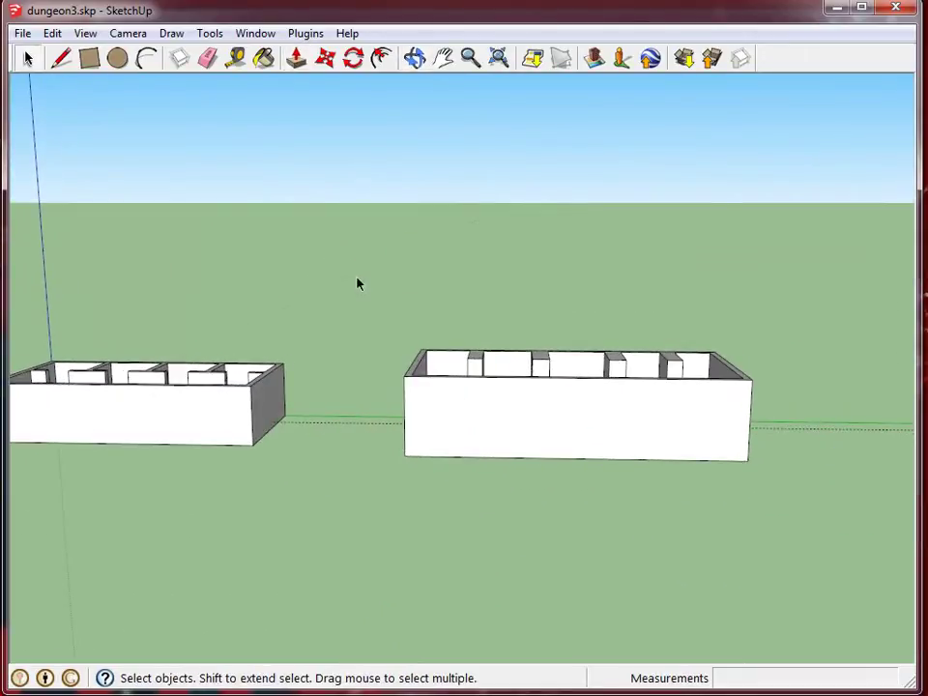
drag(360, 280, 849, 554)
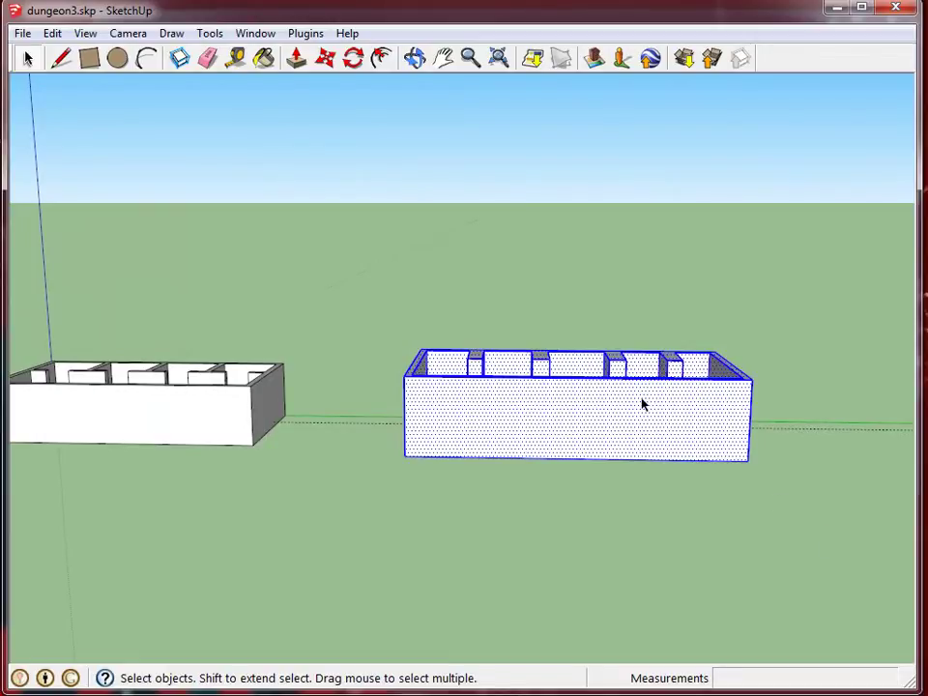
key(Delete)
- Start a T3D export with HardPCM's Exporter for Unreal Tournament, accepting Brush, Additive, Substractive and UT3 as export options
middle_drag(395, 352, 493, 406)
scroll(570, 432, up, 5)
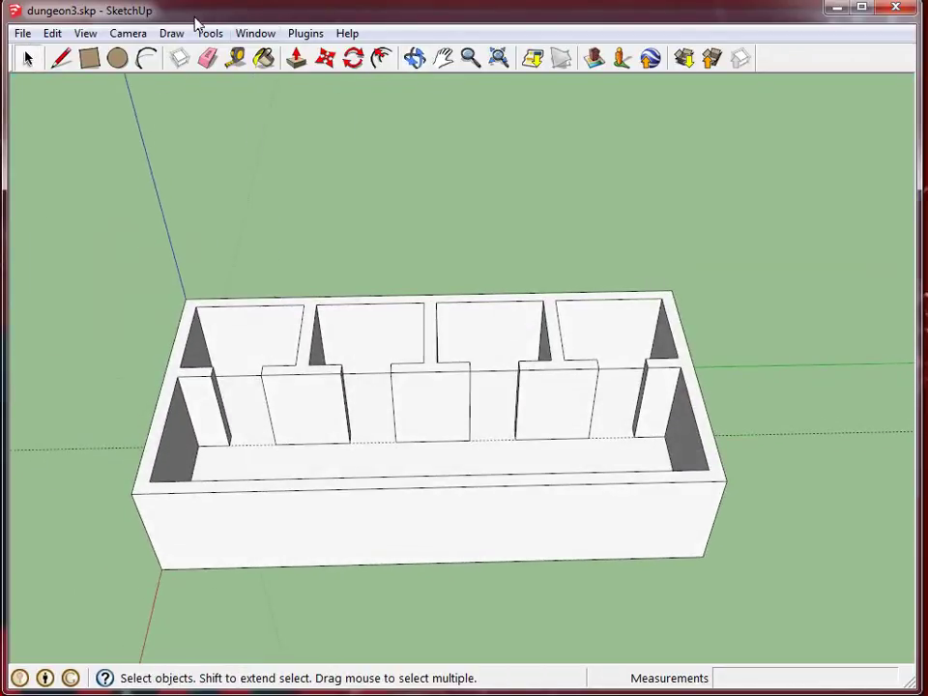
click(305, 35)
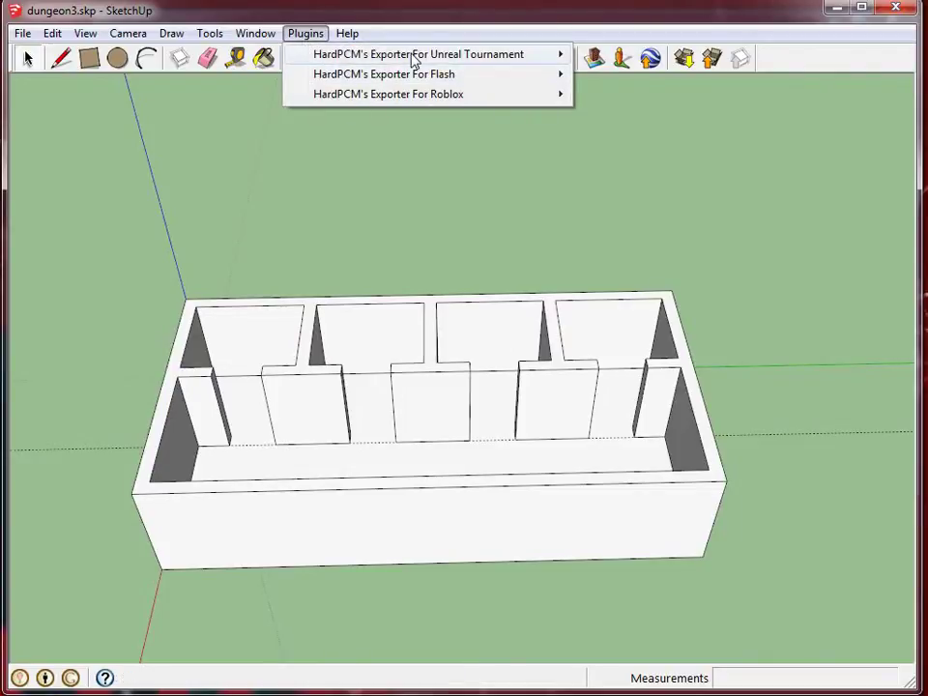
mouse_move(559, 56)
mouse_move(627, 58)
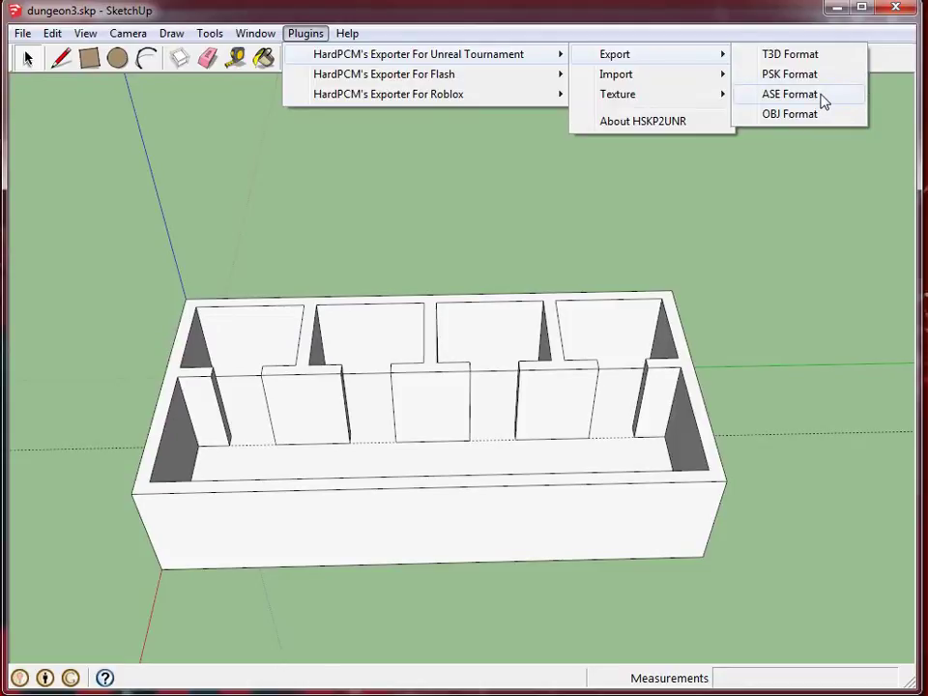
click(777, 61)
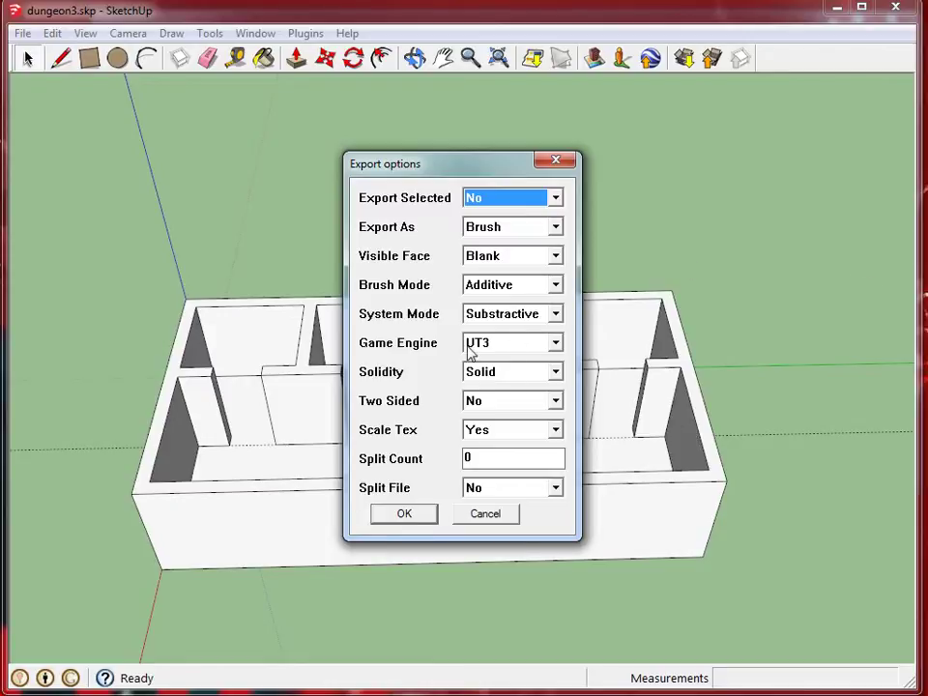
click(420, 513)
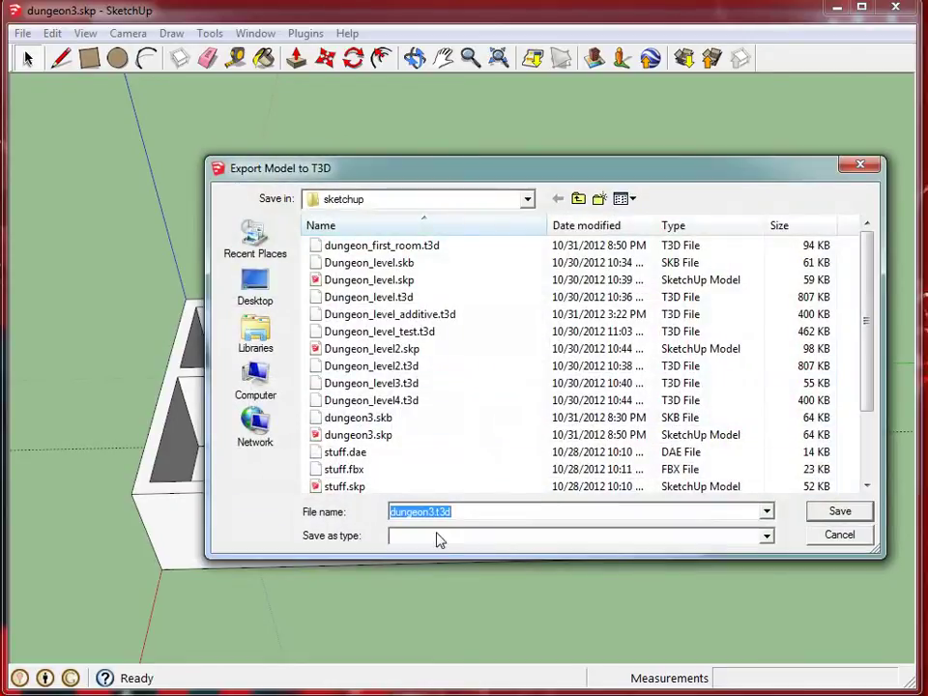
- Save the T3D export as dungeon_first_room.t3d in the sketchup folder, replacing the existing file
click(437, 247)
click(817, 515)
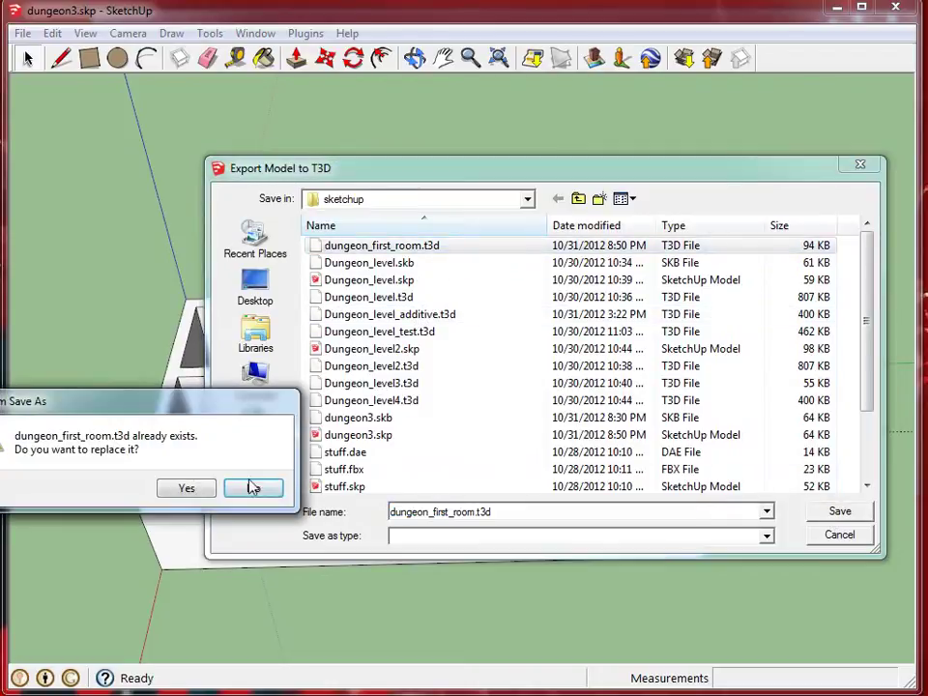
click(187, 489)
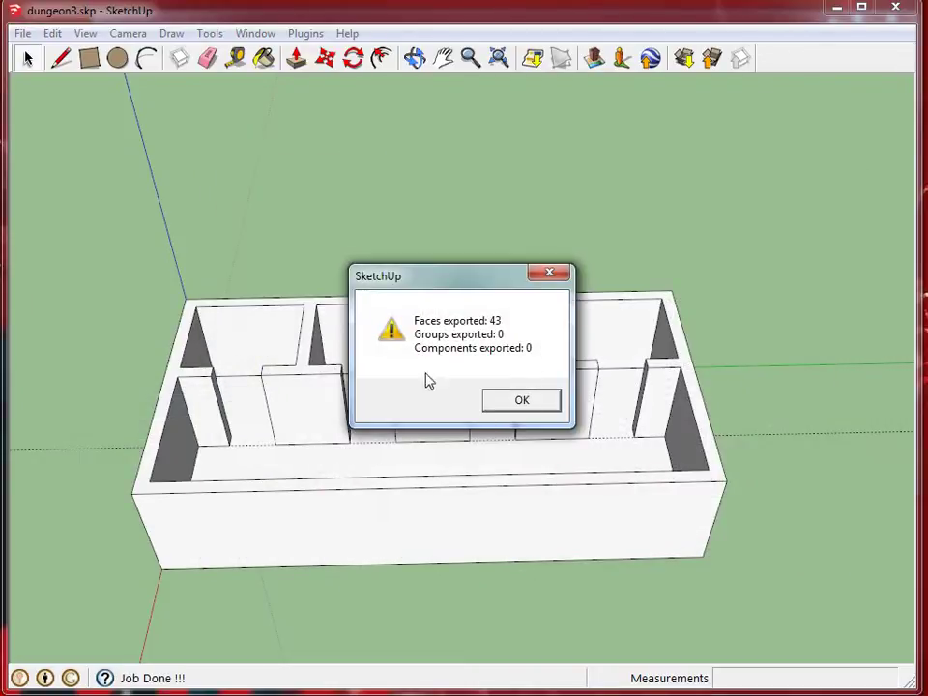
click(522, 401)
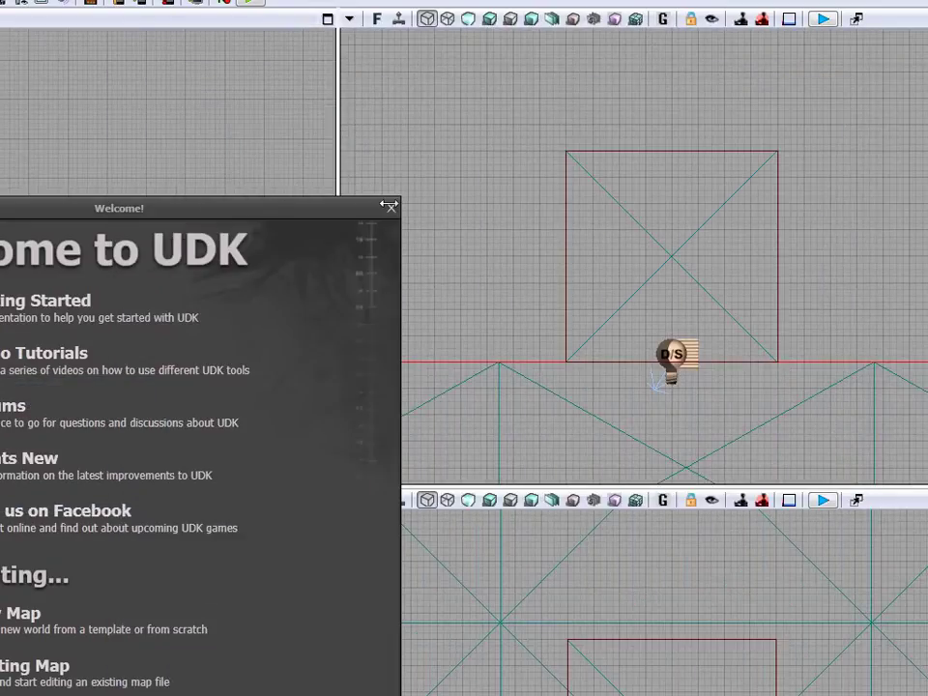
- Switch to Unreal Development Kit, close its welcome window, and reposition and resize the editor window to fit the screen
click(390, 207)
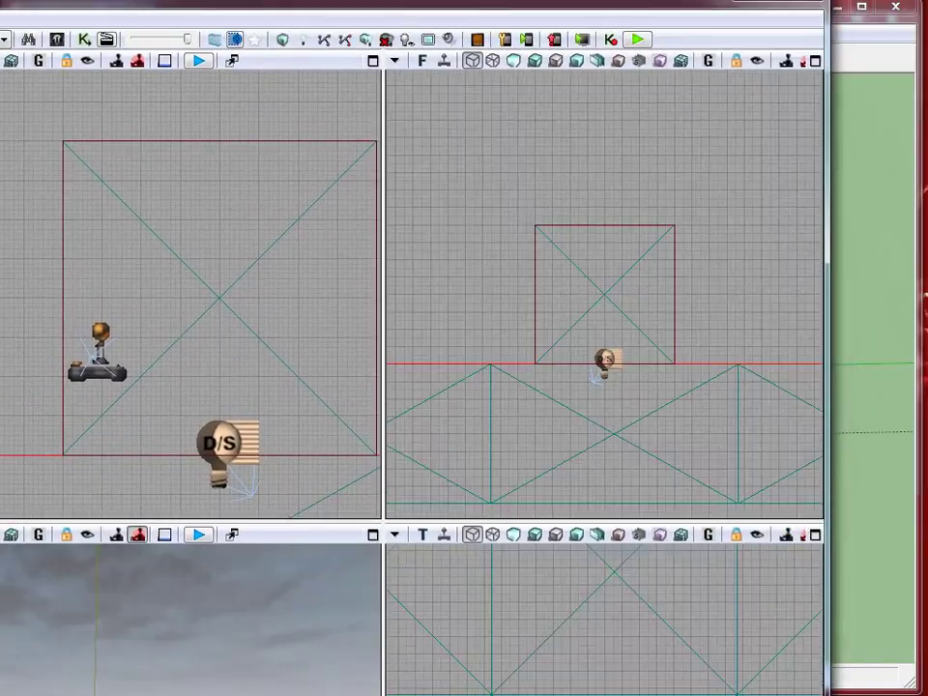
mouse_move(829, 1)
mouse_down()
mouse_move(468, 375)
mouse_move(473, 466)
mouse_move(483, 472)
mouse_up()
drag(302, 486, 399, 360)
mouse_move(349, 433)
mouse_down()
mouse_move(601, 62)
mouse_move(657, 17)
mouse_up()
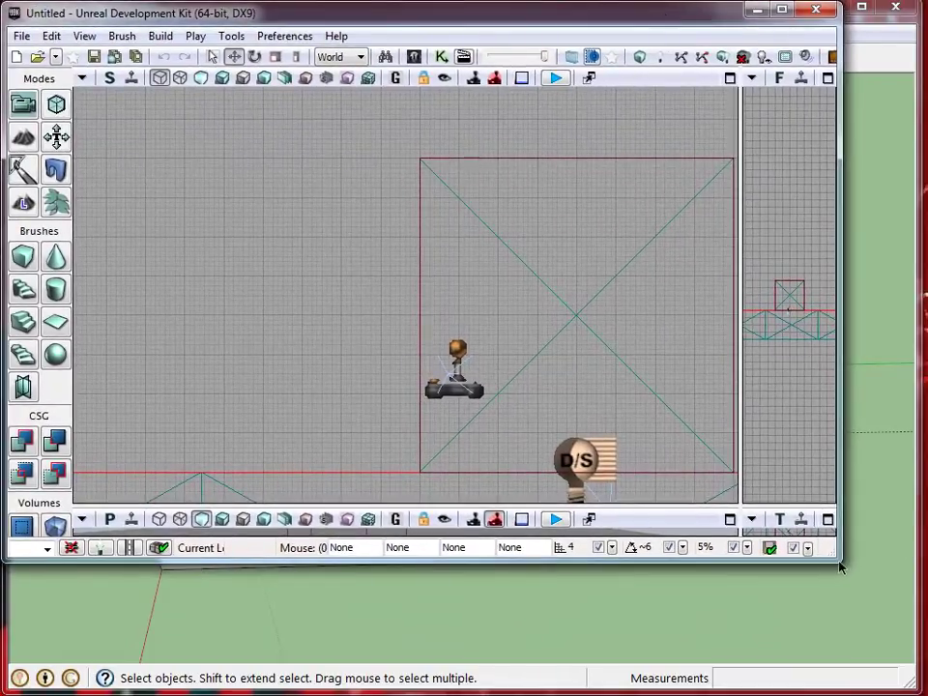
drag(839, 568, 923, 688)
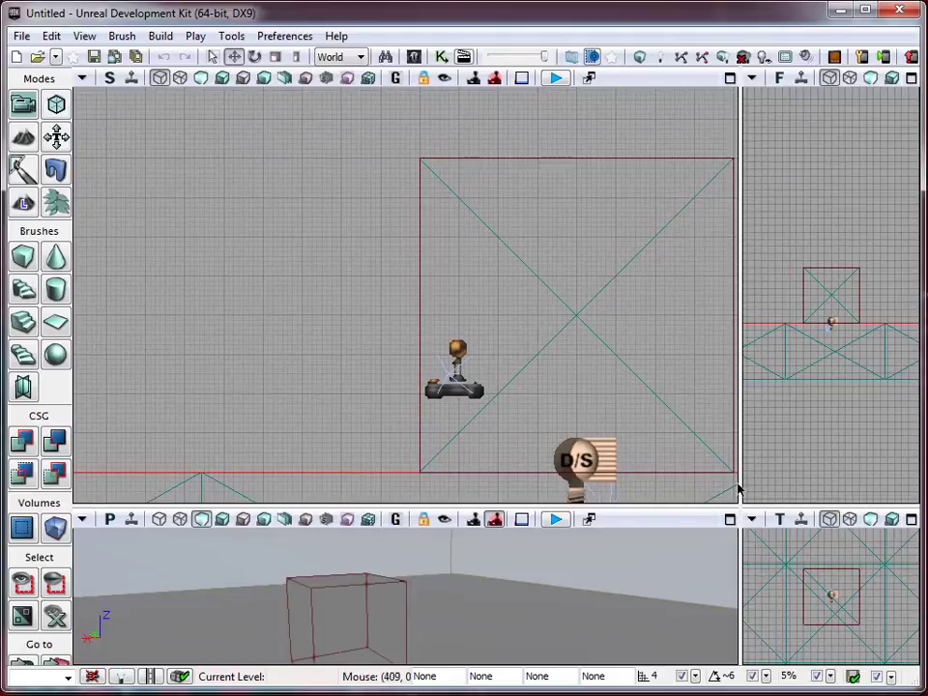
- Narrow the side viewport and move the horizontal divider up to give the perspective viewport more room
drag(639, 426, 641, 431)
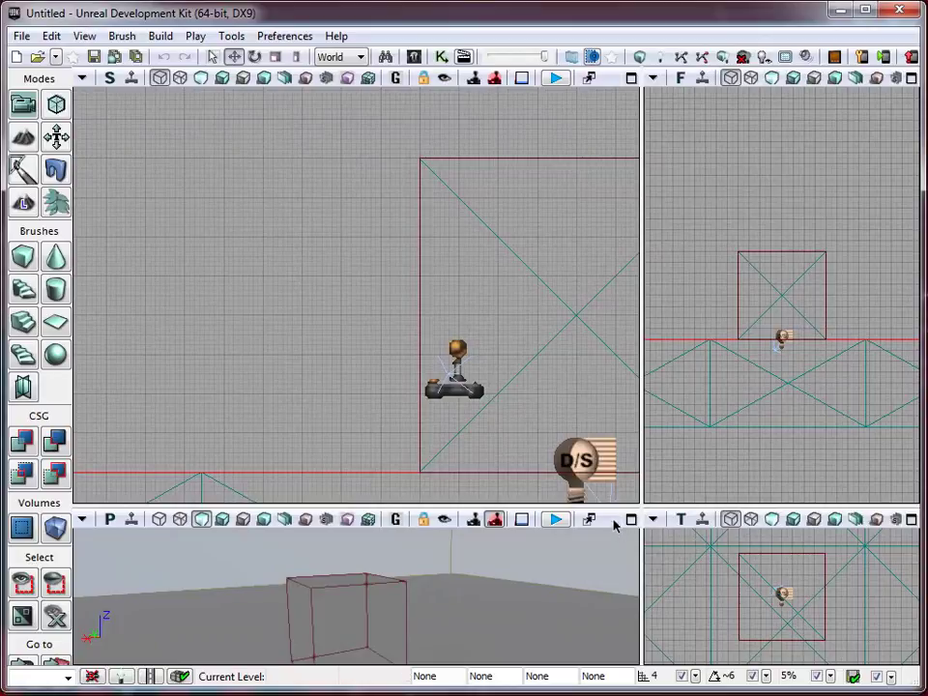
drag(525, 510, 520, 317)
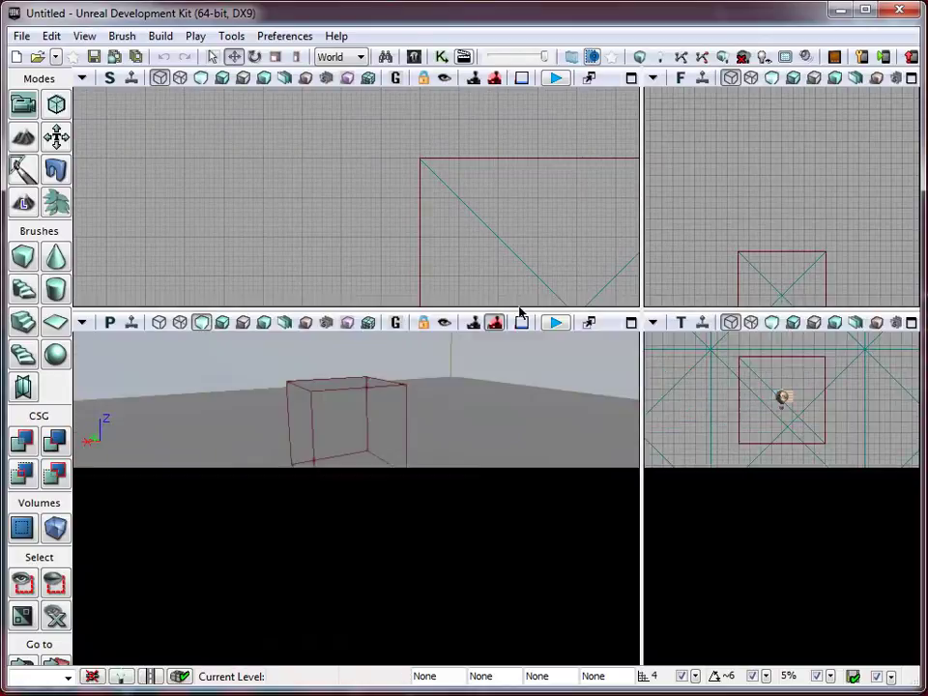
- Import dungeon_first_room.t3d from the sketchup folder into the level and bring the imported brush into view
click(13, 39)
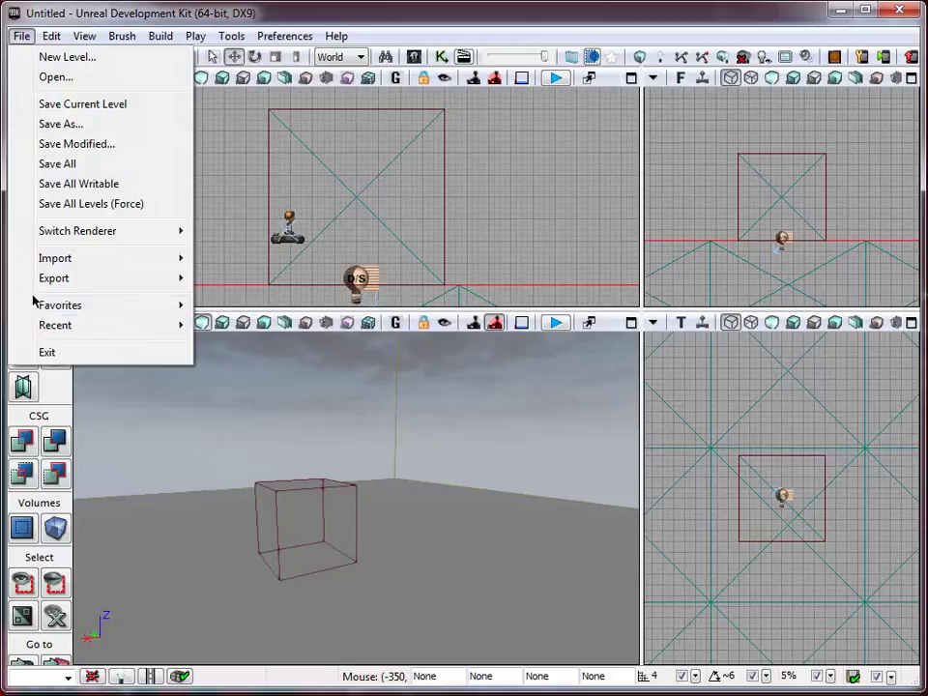
mouse_move(58, 259)
click(232, 257)
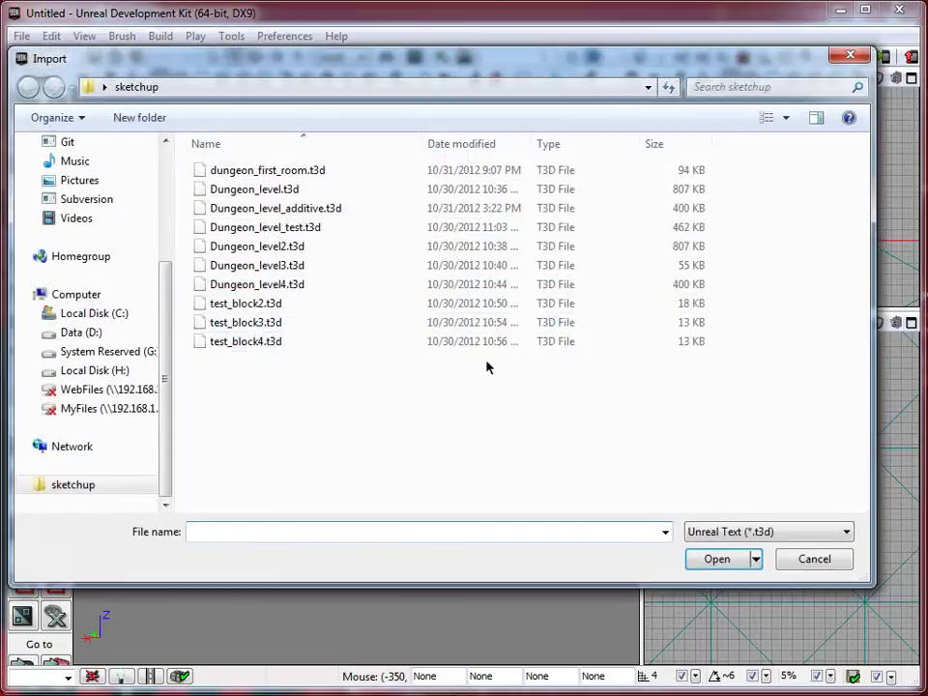
click(290, 173)
click(716, 558)
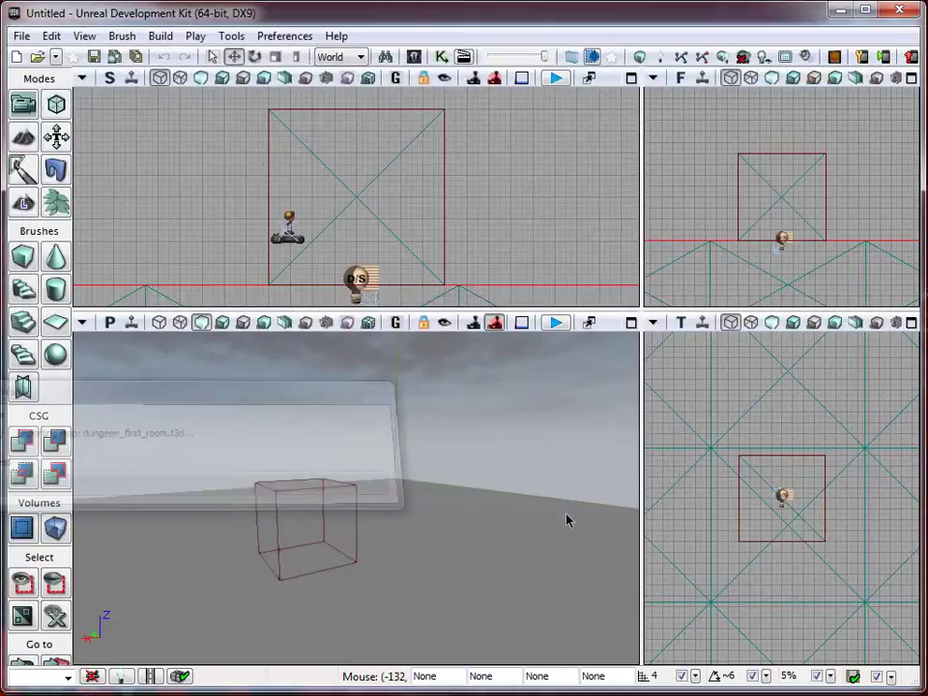
right_drag(419, 535, 377, 555)
scroll(377, 554, up, 6)
mouse_move(375, 552)
mouse_down()
mouse_move(402, 557)
mouse_move(404, 590)
mouse_move(455, 580)
mouse_move(425, 575)
mouse_move(407, 520)
mouse_move(432, 531)
mouse_up()
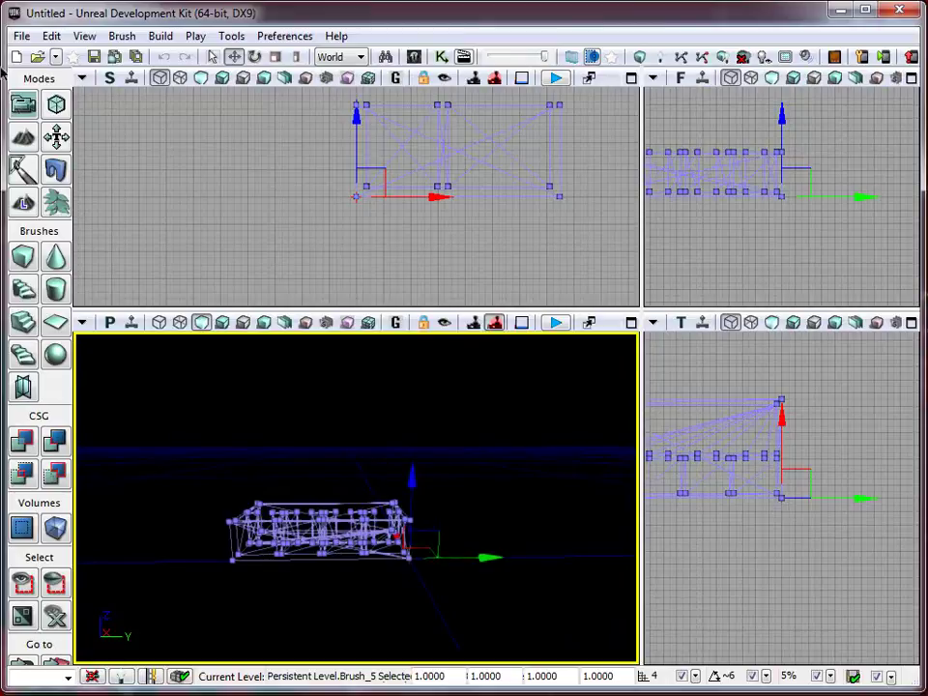
- Optimize the imported room brush's geometry in Geometry Mode, close Geometry Tools, and inspect the brush from several sides
click(55, 105)
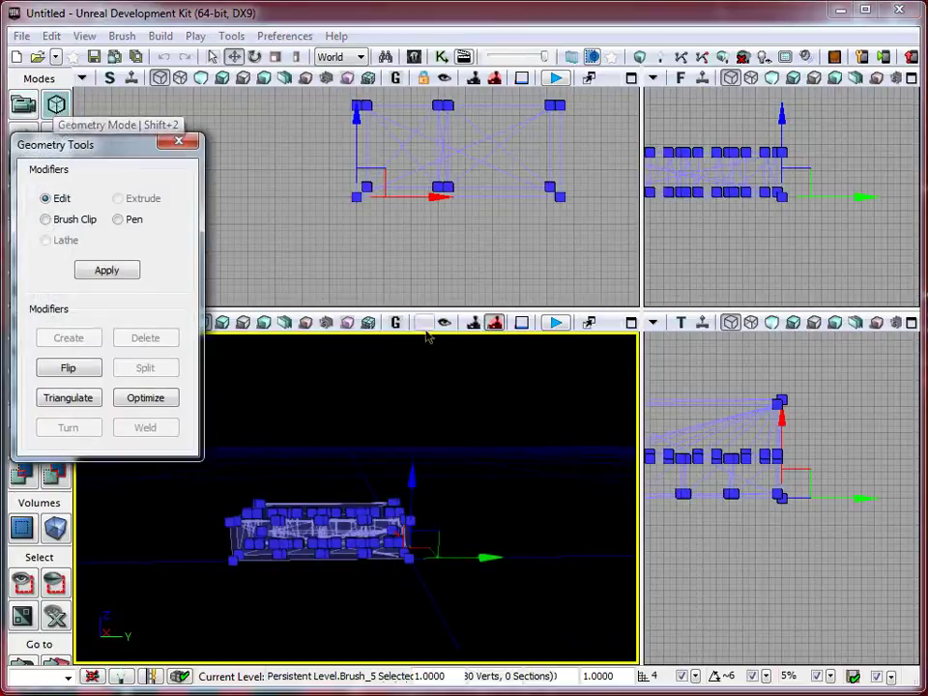
click(186, 139)
mouse_move(313, 469)
right_down()
mouse_move(240, 528)
mouse_move(283, 484)
mouse_move(266, 527)
mouse_move(344, 549)
mouse_move(638, 549)
right_up()
mouse_move(638, 549)
mouse_down()
mouse_move(632, 337)
mouse_move(551, 638)
mouse_move(636, 598)
mouse_move(609, 602)
mouse_move(276, 490)
mouse_up()
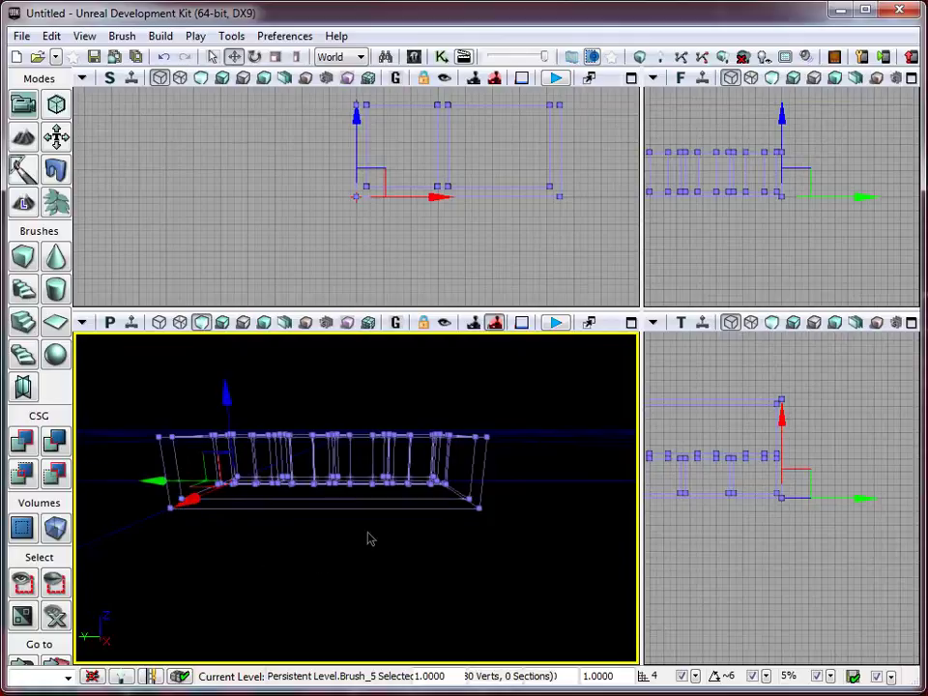
mouse_move(367, 539)
mouse_down()
mouse_move(366, 397)
mouse_move(77, 612)
mouse_move(186, 663)
mouse_move(307, 551)
mouse_move(638, 555)
mouse_move(638, 441)
mouse_move(167, 569)
mouse_up()
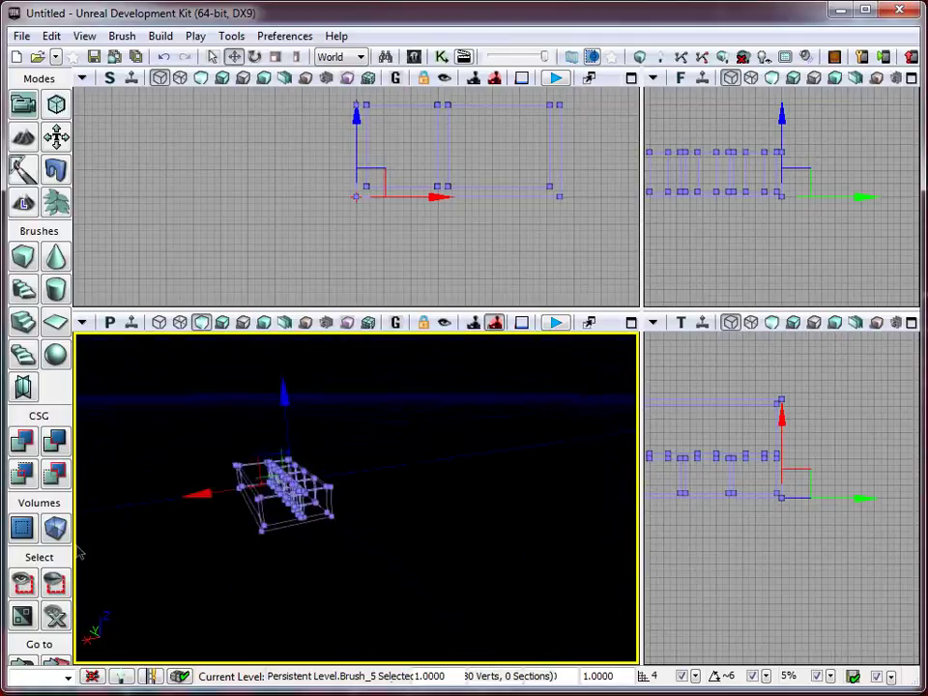
mouse_move(80, 552)
right_down()
mouse_move(118, 456)
mouse_move(232, 669)
mouse_move(331, 643)
right_up()
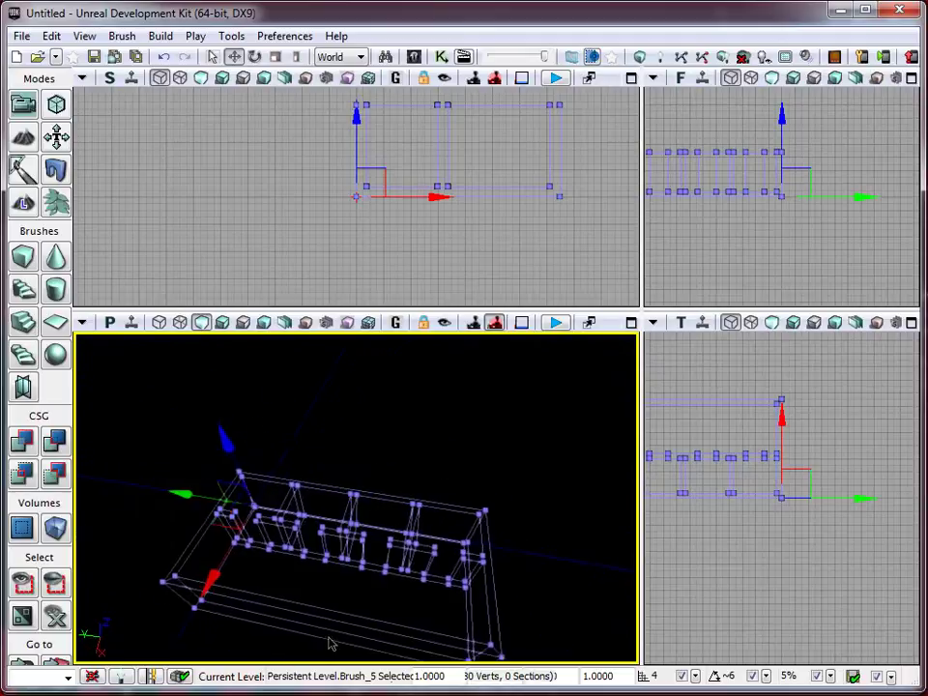
mouse_move(330, 645)
mouse_down()
mouse_move(332, 665)
mouse_move(238, 665)
mouse_move(489, 596)
mouse_move(397, 594)
mouse_move(408, 574)
mouse_move(367, 535)
mouse_up()
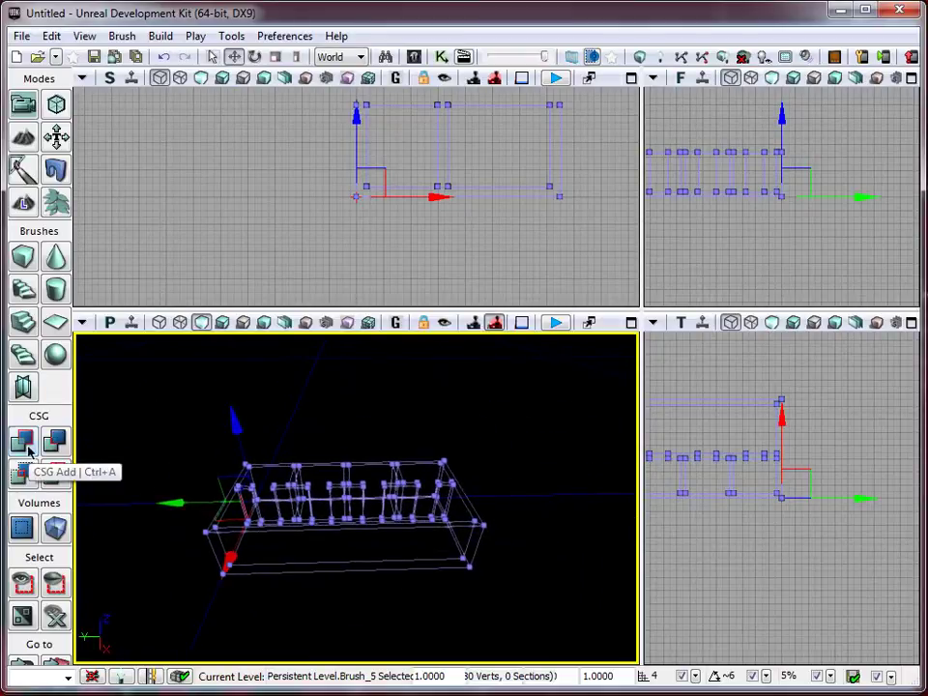
mouse_move(181, 502)
mouse_down()
mouse_move(139, 504)
mouse_move(321, 493)
mouse_move(181, 507)
mouse_up()
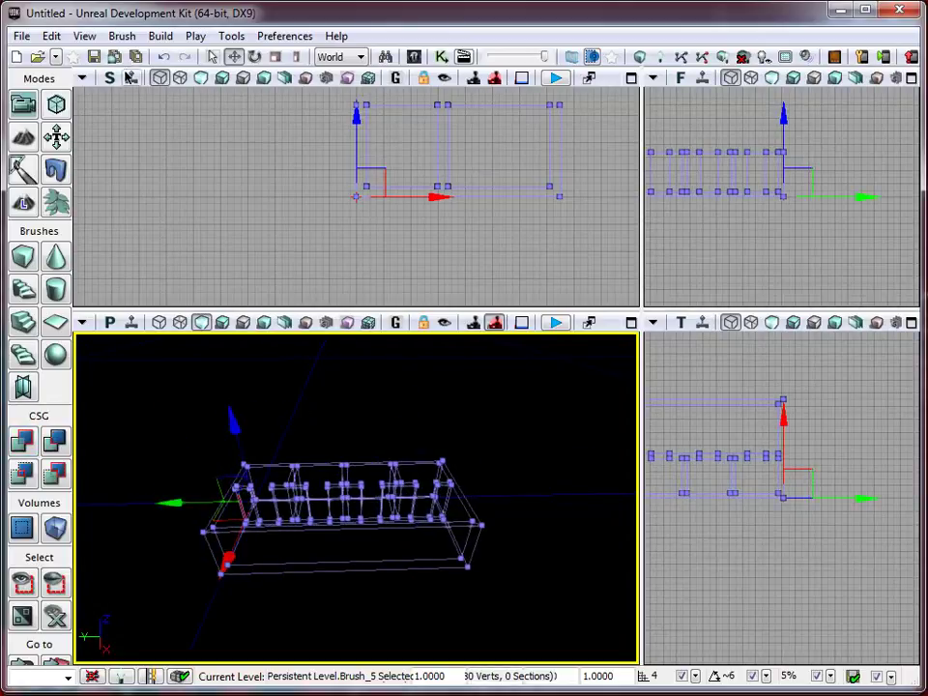
middle_click(290, 486)
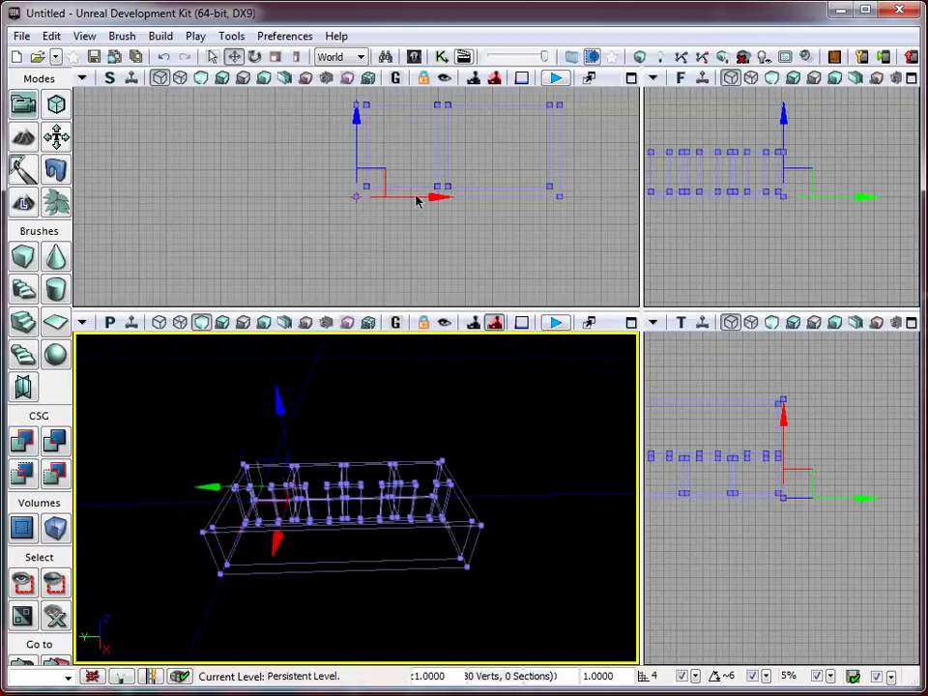
click(358, 196)
right_click(390, 179)
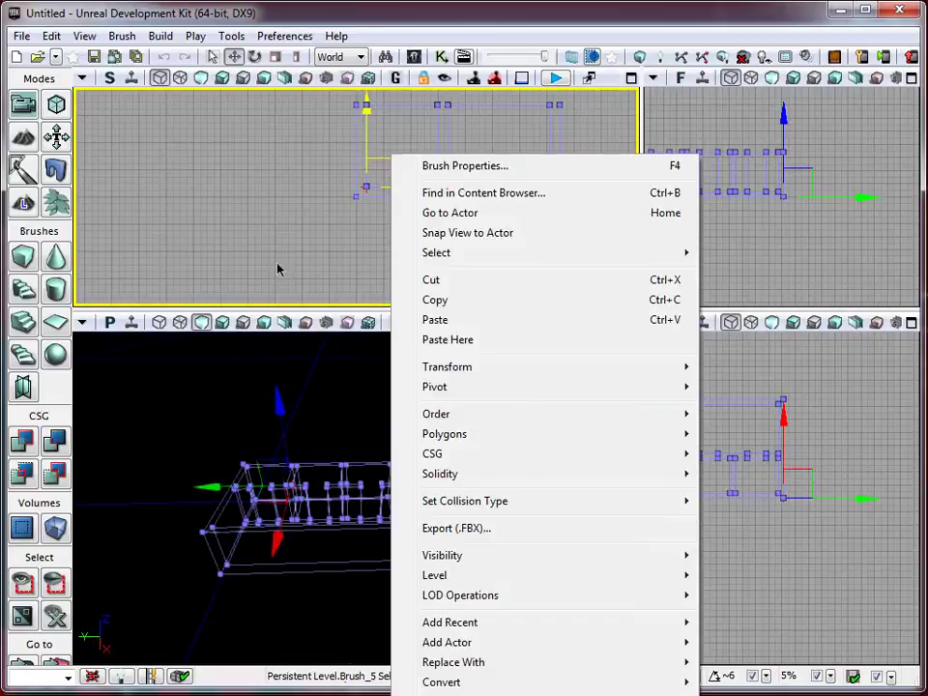
click(348, 229)
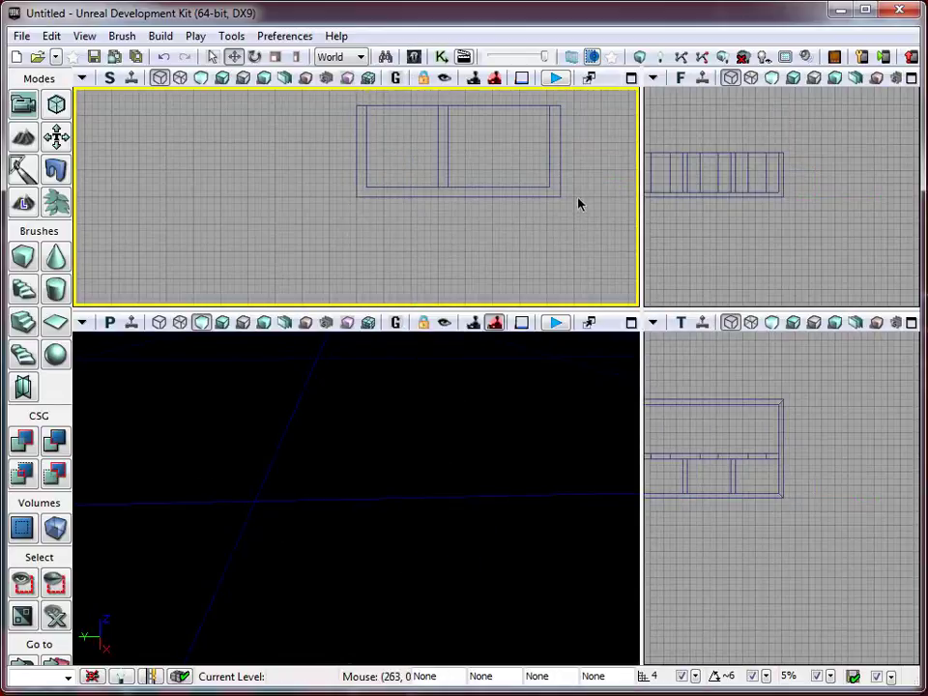
- Box-select the whole room brush and copy its polygons to the builder brush
scroll(590, 180, down, 1)
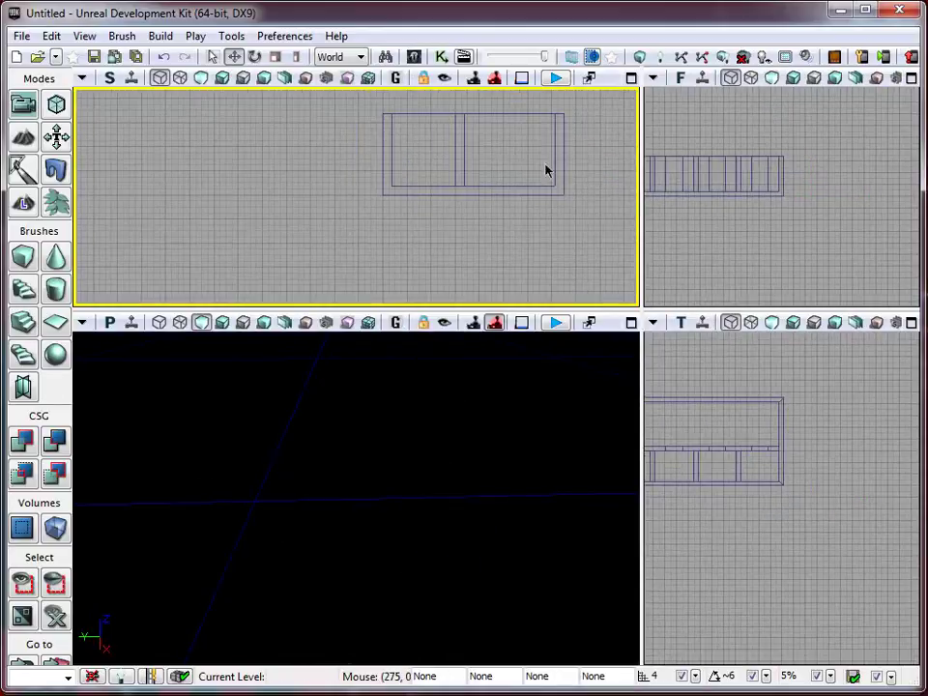
mouse_move(346, 119)
mouse_down()
mouse_move(419, 141)
mouse_move(368, 118)
mouse_move(314, 166)
mouse_move(609, 281)
mouse_up()
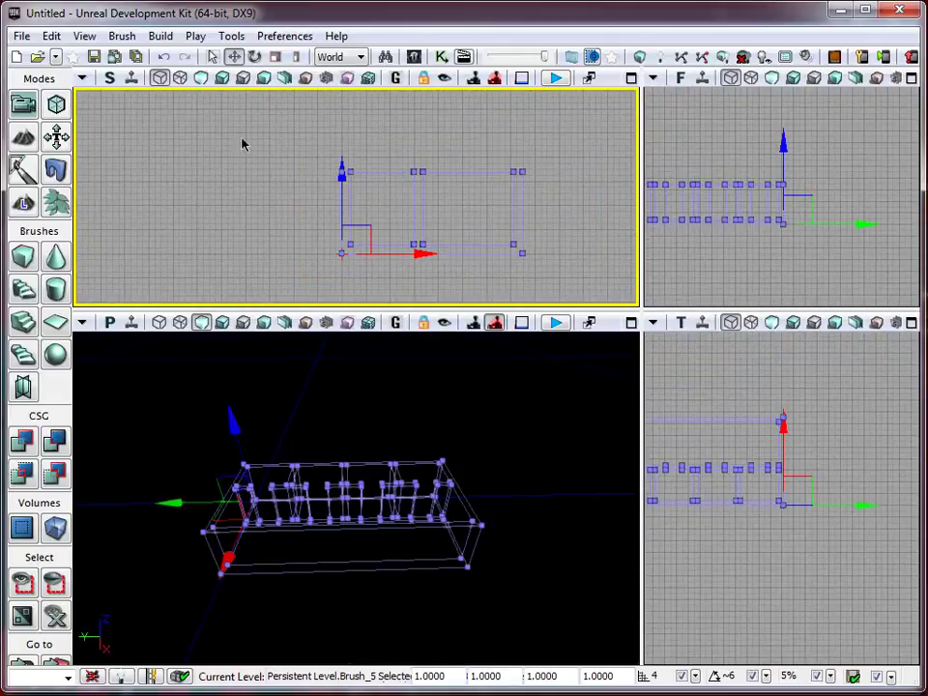
right_click(384, 198)
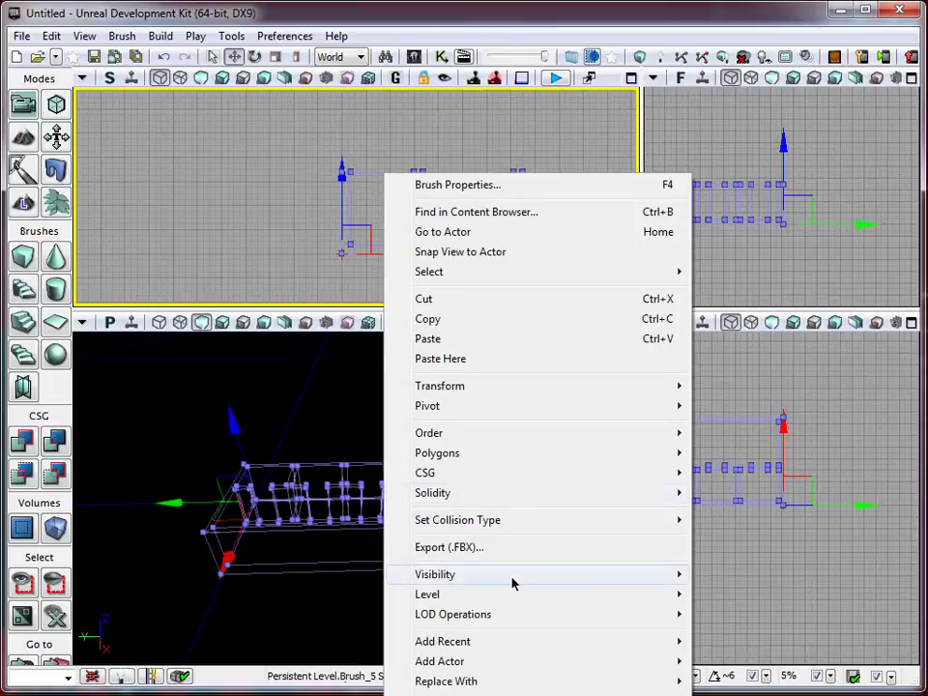
mouse_move(539, 465)
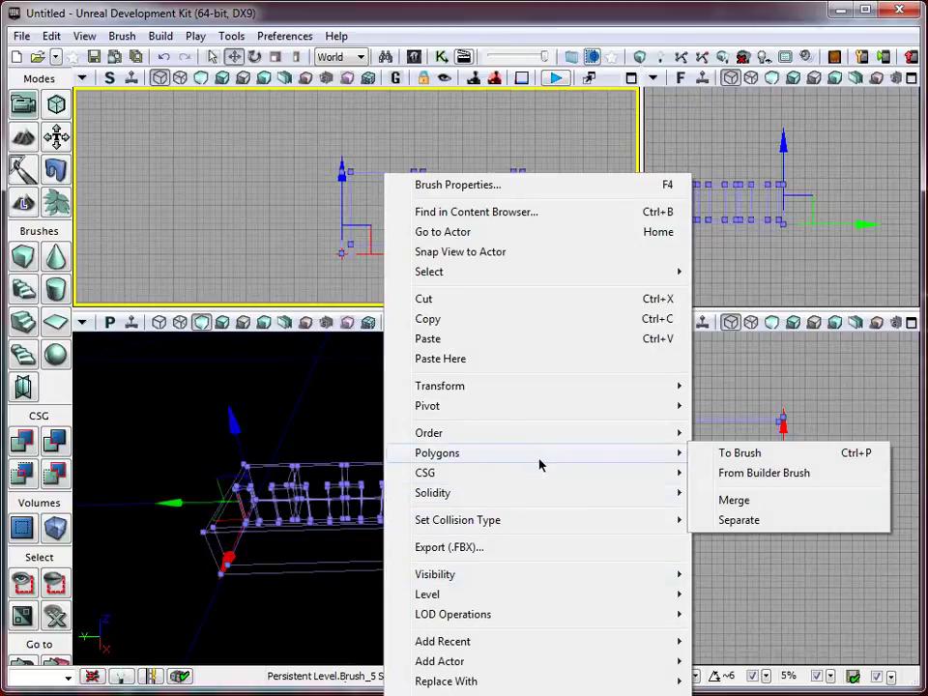
click(740, 453)
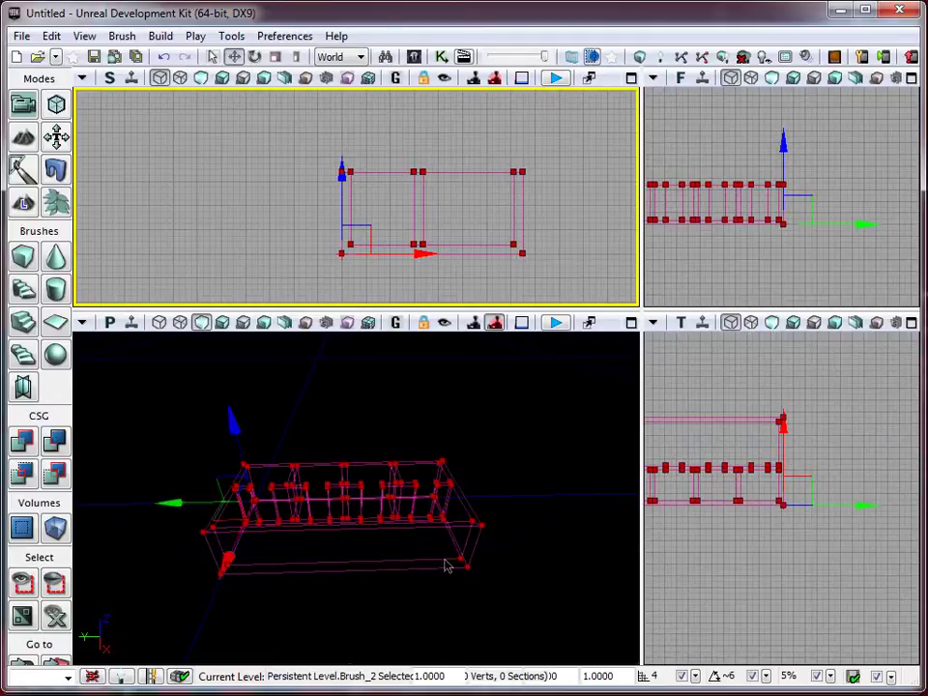
- Create the solid room from the builder brush with CSG Add and move the builder brush aside along the Y axis
click(29, 443)
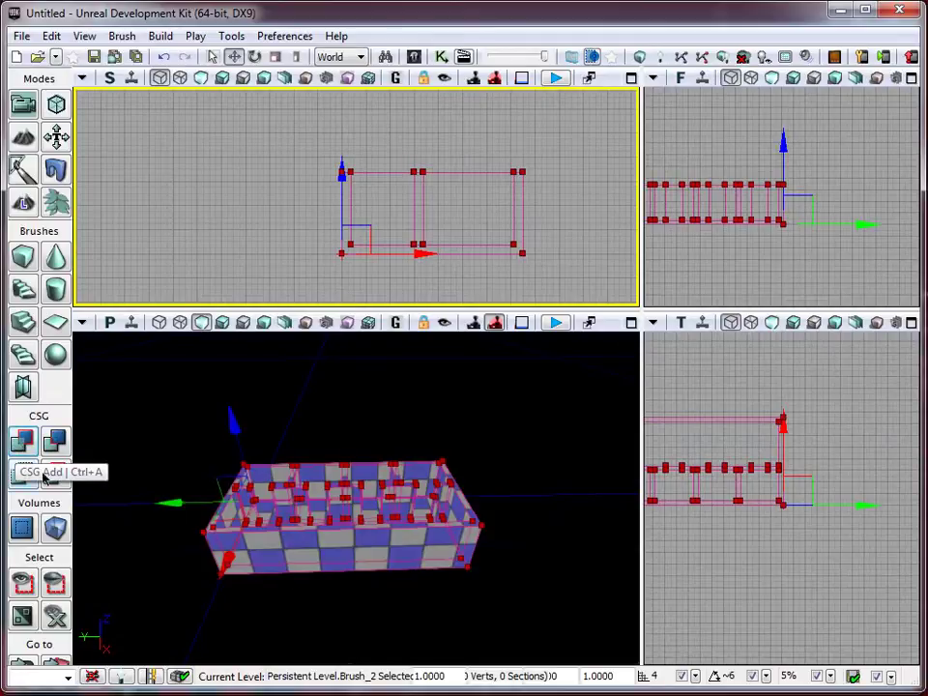
drag(170, 505, 12, 504)
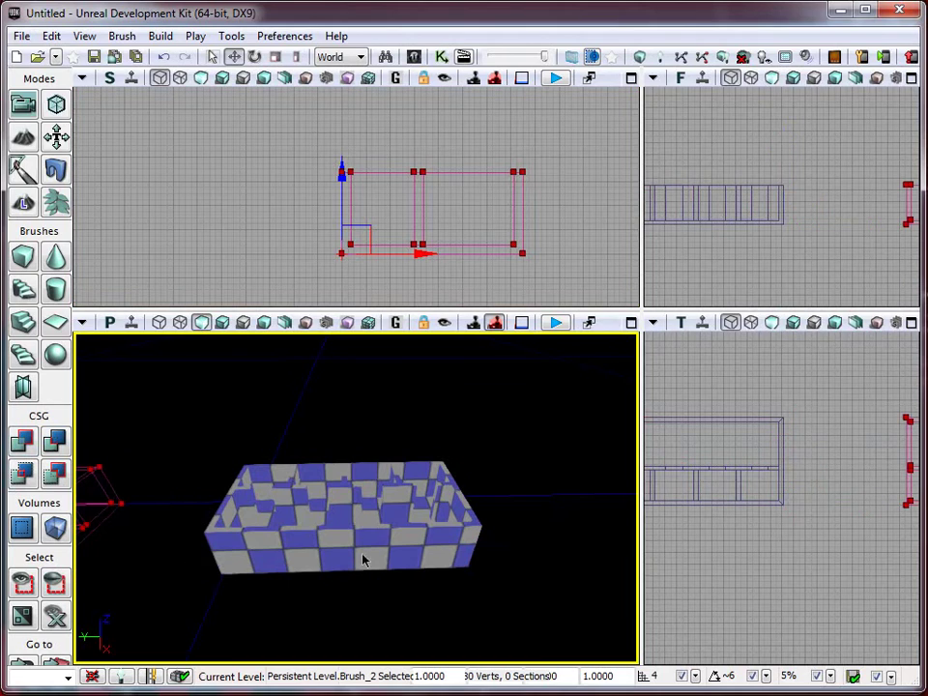
mouse_move(469, 506)
right_down()
mouse_move(402, 520)
mouse_move(170, 511)
mouse_move(76, 398)
mouse_move(105, 546)
mouse_move(165, 621)
mouse_move(601, 659)
mouse_move(183, 599)
mouse_move(77, 402)
mouse_move(442, 586)
right_up()
mouse_move(443, 587)
mouse_down()
mouse_move(543, 489)
mouse_move(532, 499)
mouse_move(343, 470)
mouse_move(250, 402)
mouse_move(406, 542)
mouse_move(553, 611)
mouse_move(584, 600)
mouse_up()
right_drag(584, 601, 551, 489)
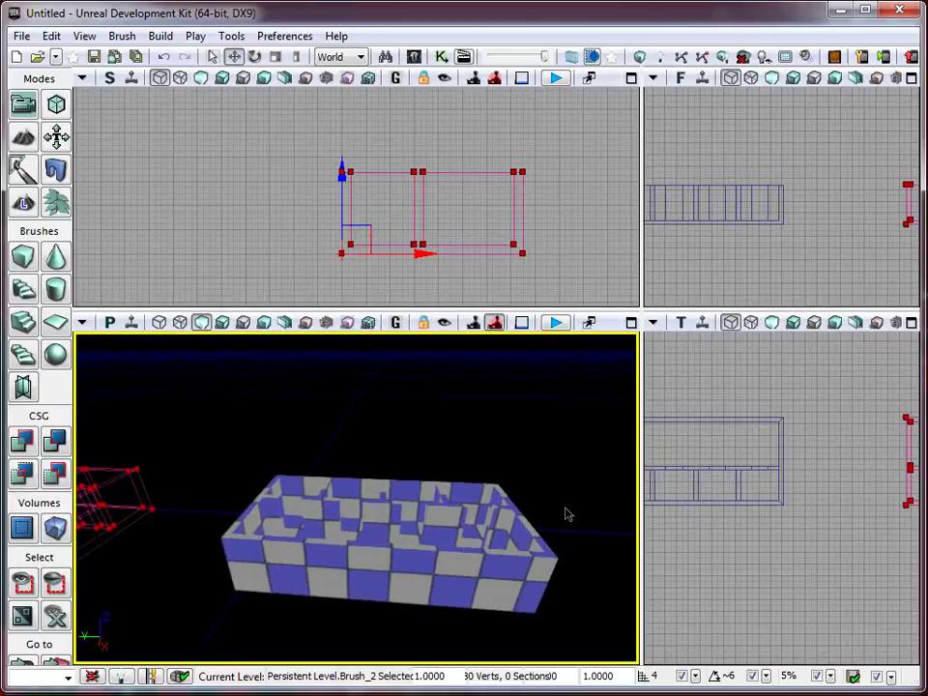
- Add a point light raised above the room, duplicate it along the Y axis, and shift one light along X over the room's middle
right_click(337, 564)
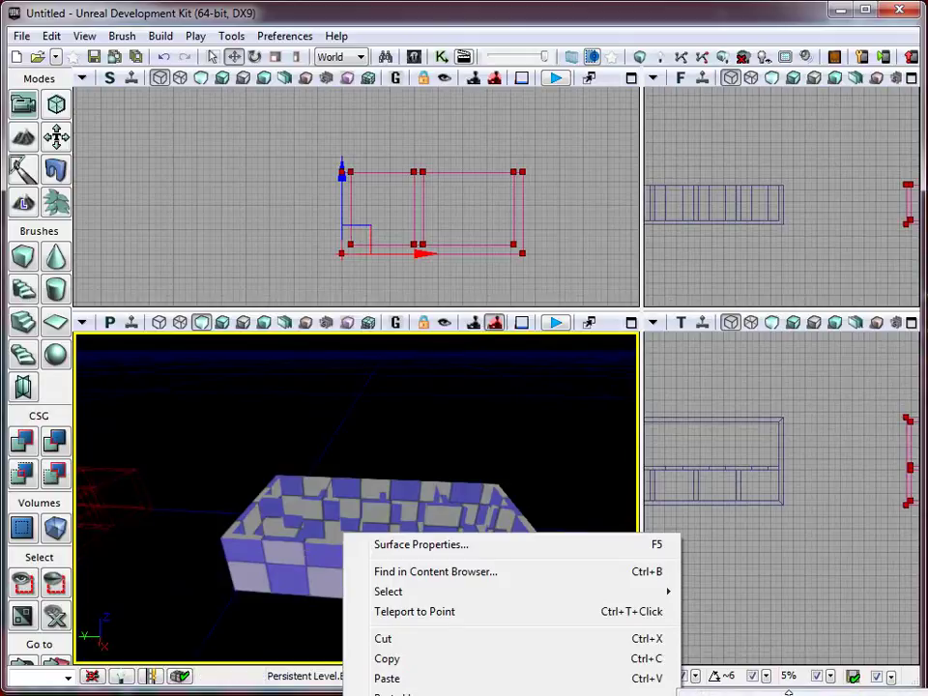
click(788, 695)
drag(342, 486, 342, 421)
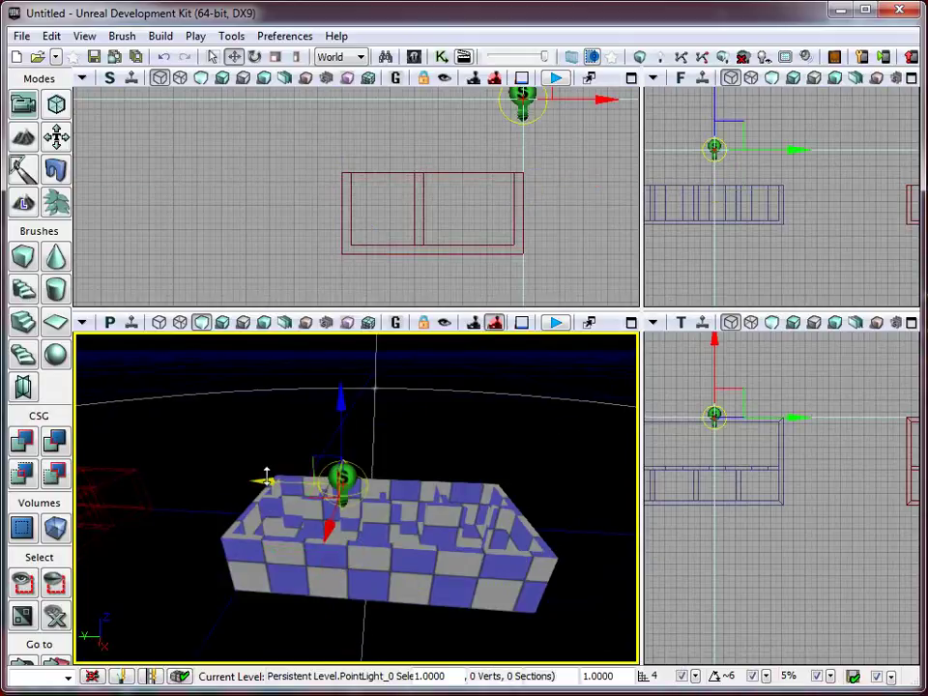
drag(270, 477, 390, 477)
drag(528, 520, 287, 541)
right_drag(287, 541, 474, 493)
drag(249, 491, 352, 489)
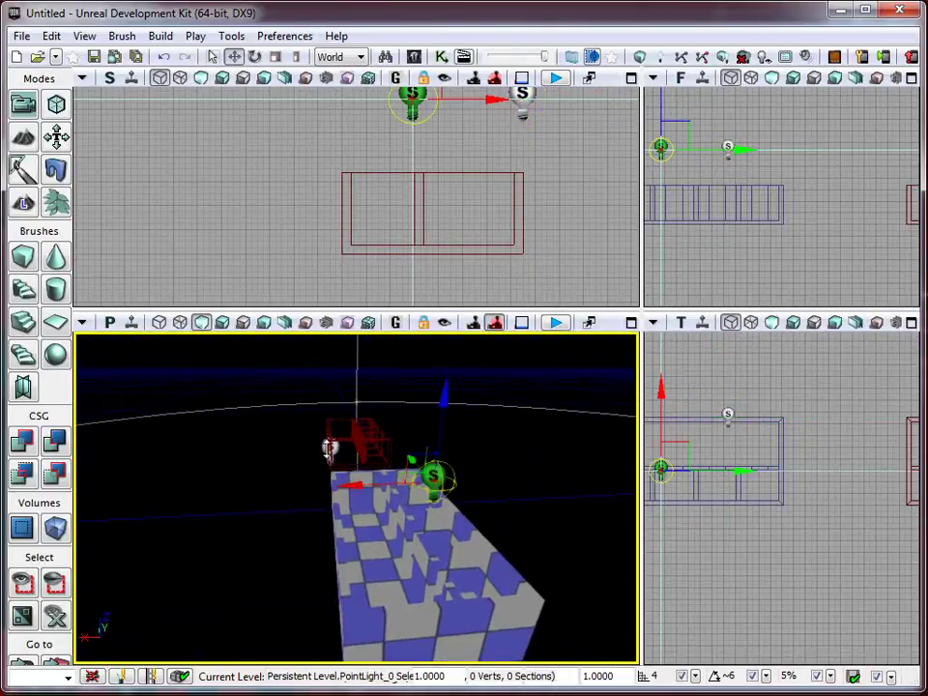
- Select the other point light and move it along the X axis over the room
right_click(327, 450)
click(301, 448)
click(329, 447)
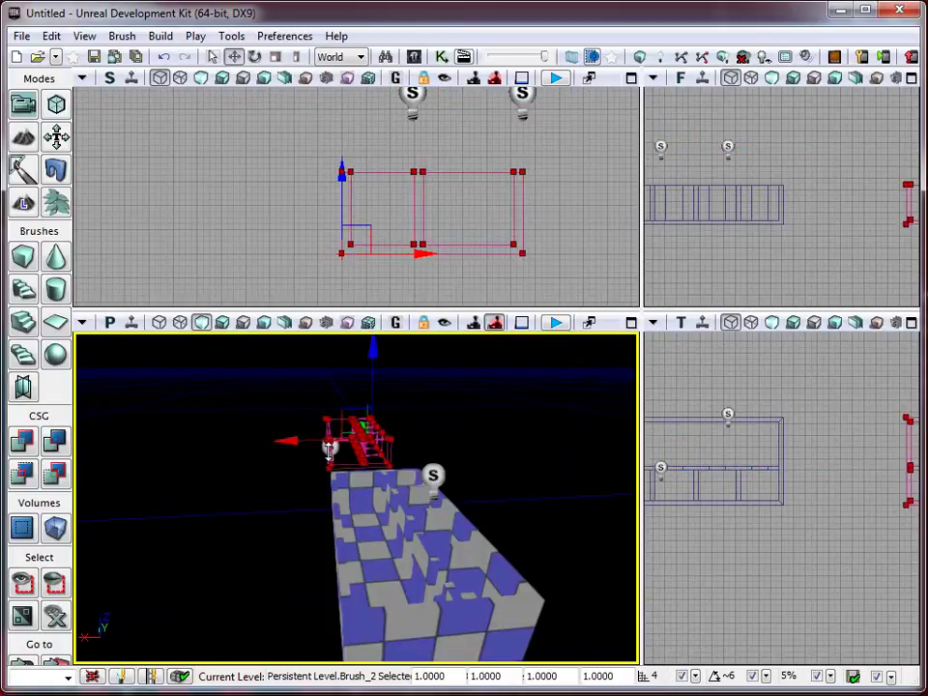
right_drag(328, 447, 359, 445)
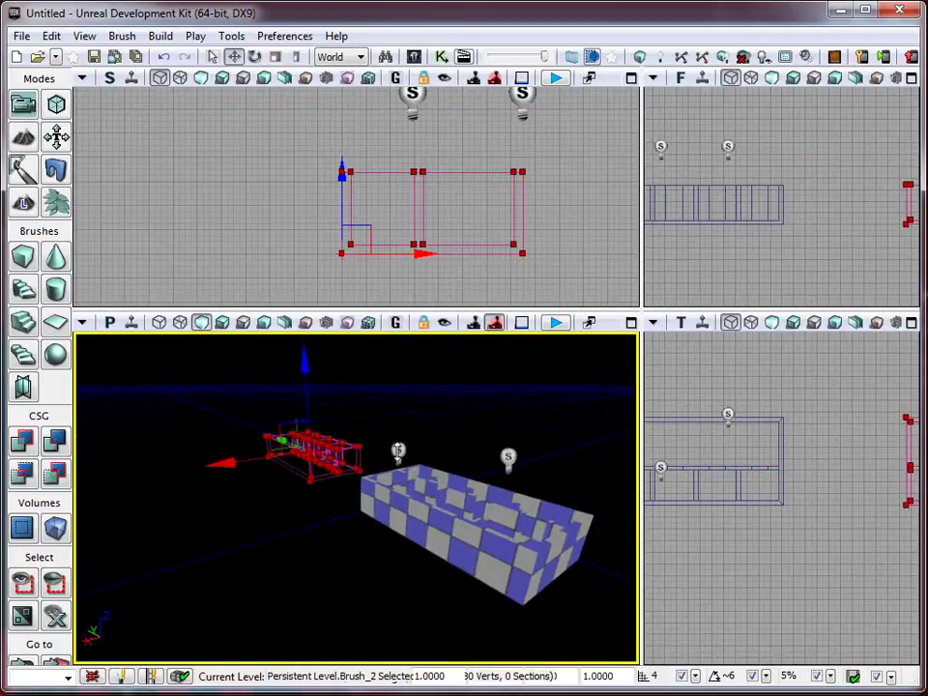
click(398, 451)
drag(344, 470, 397, 454)
right_drag(481, 493, 385, 516)
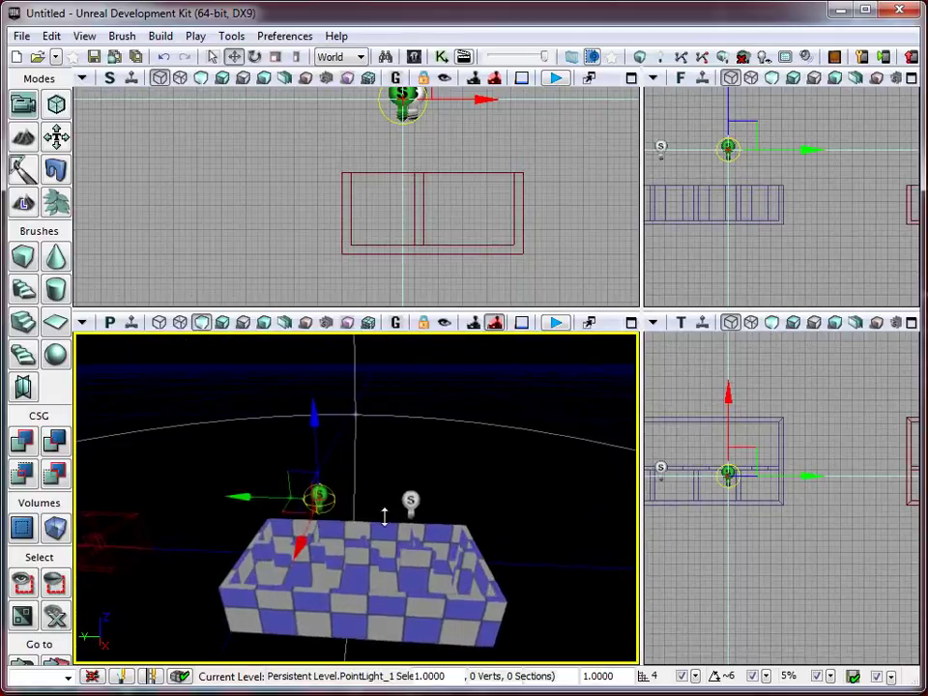
- Build the lighting for BSP and static meshes at Preview quality, then build the paths, closing the map check messages
click(134, 677)
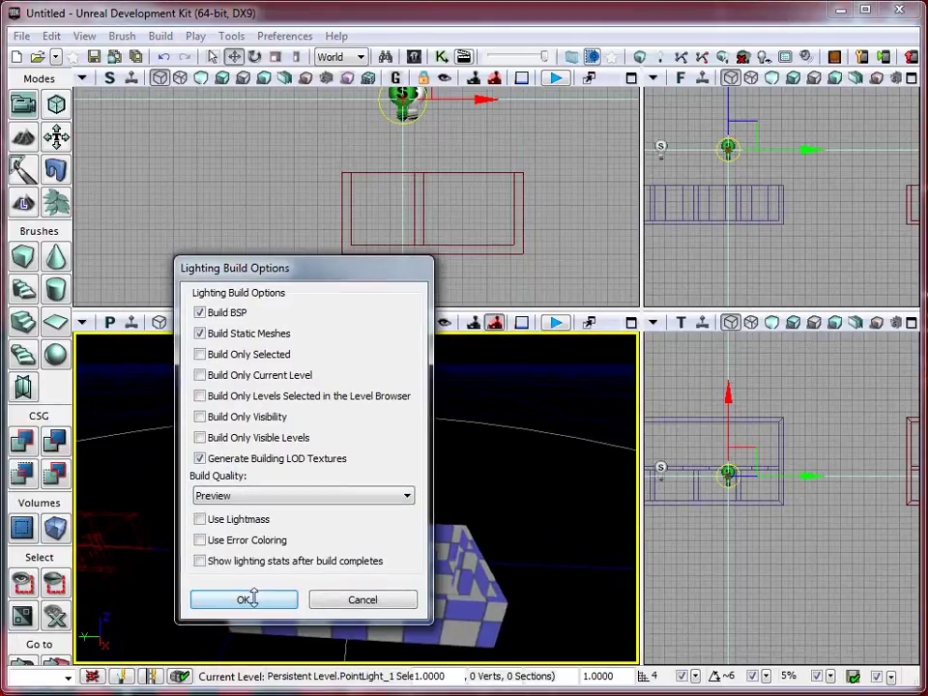
click(246, 599)
click(770, 361)
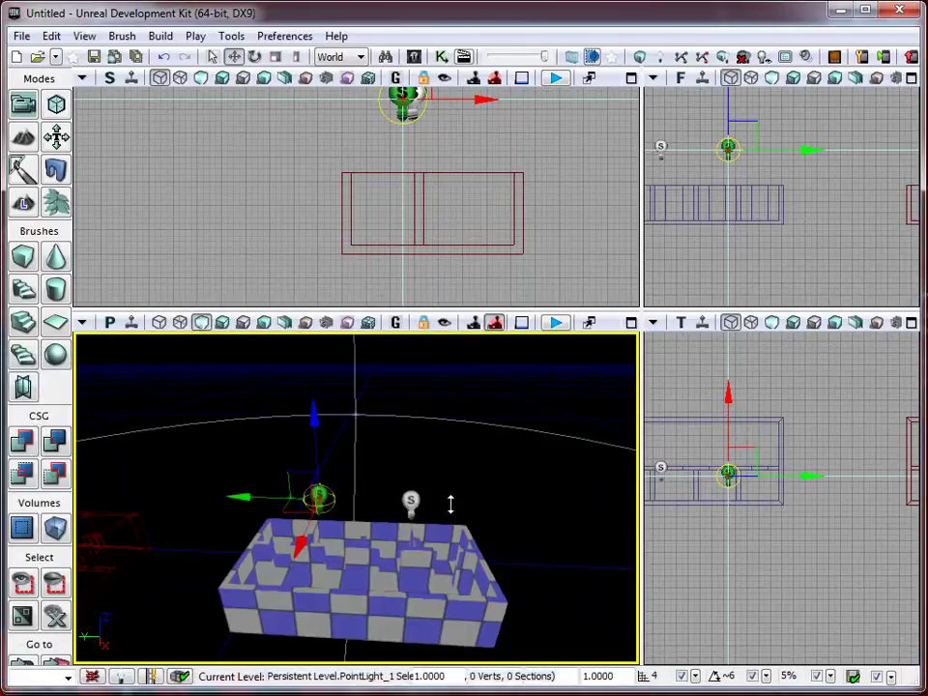
click(410, 500)
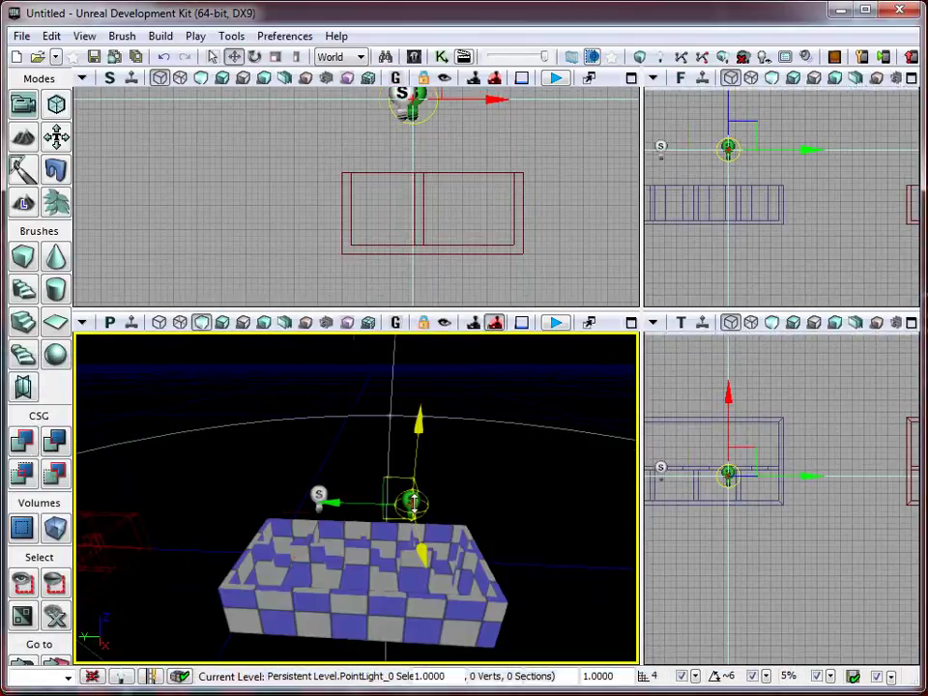
click(152, 676)
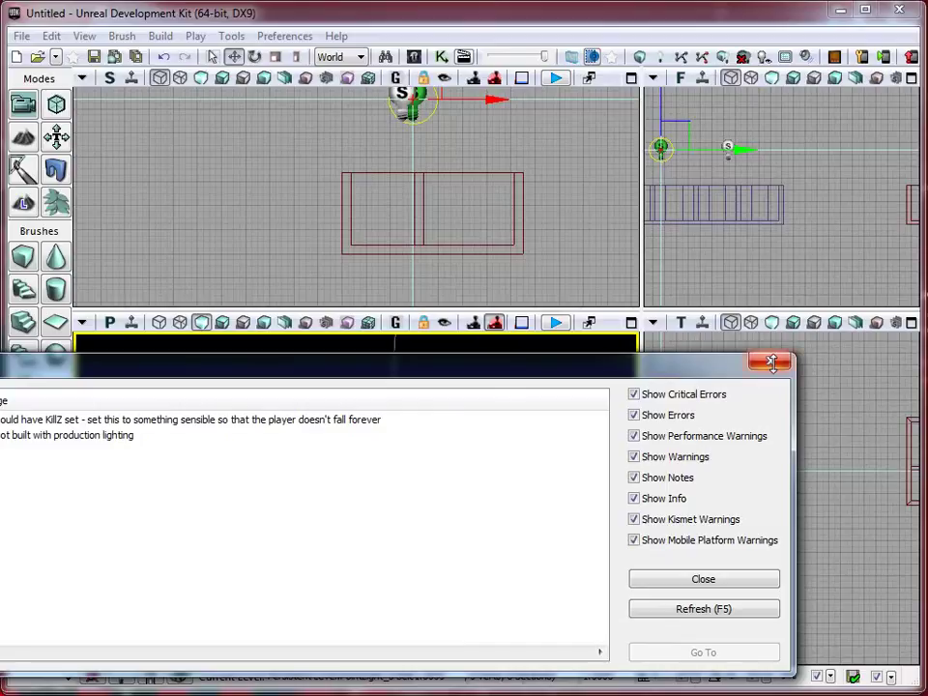
click(772, 363)
right_drag(501, 524, 205, 664)
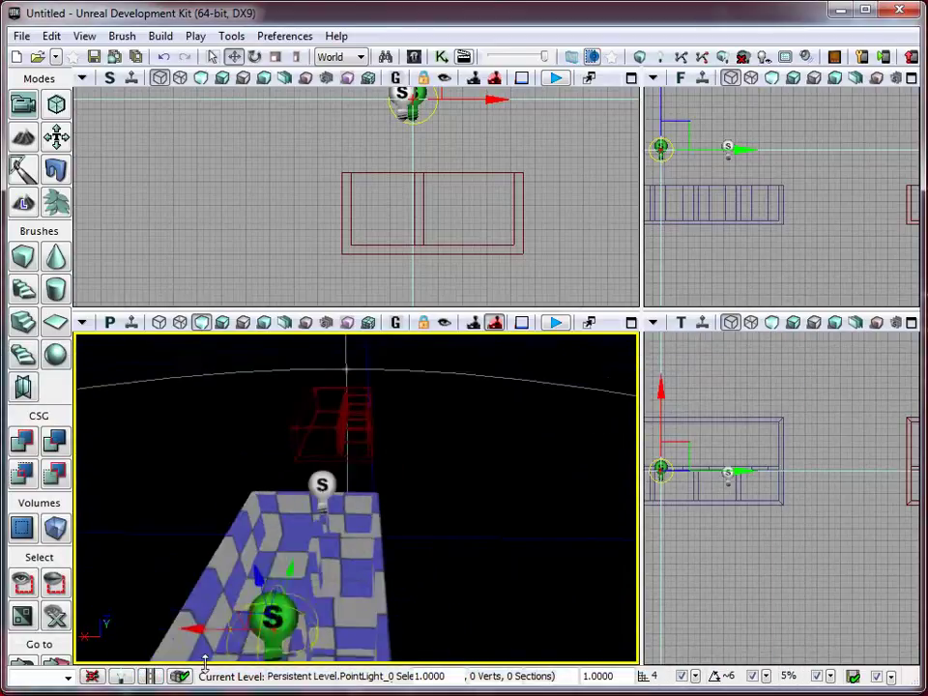
- Set the level's Default Game Type to UTDeathmatch in the world properties
click(85, 36)
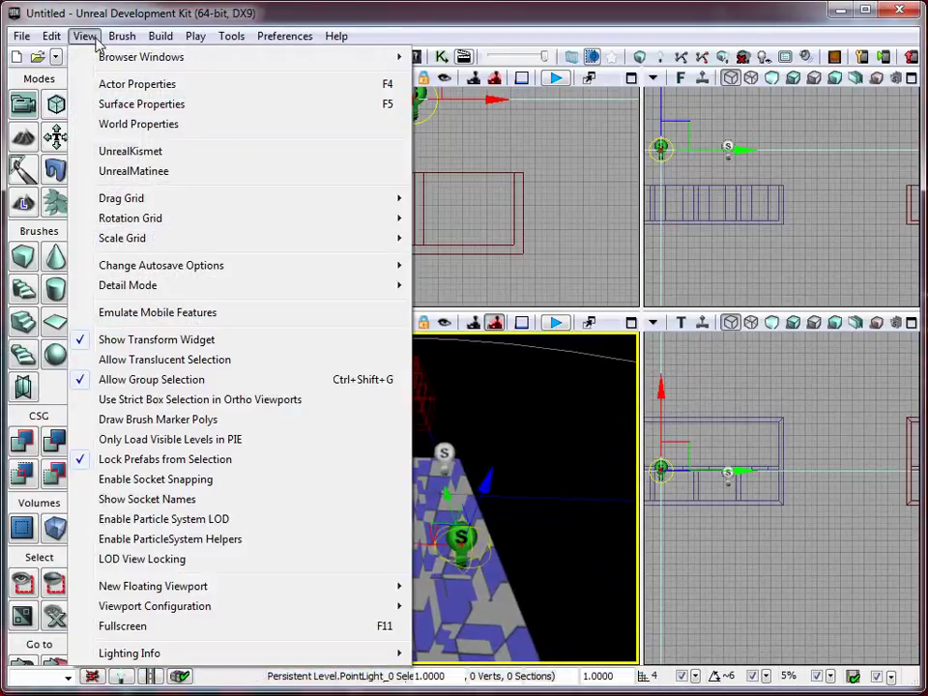
click(172, 128)
drag(510, 320, 435, 105)
click(515, 436)
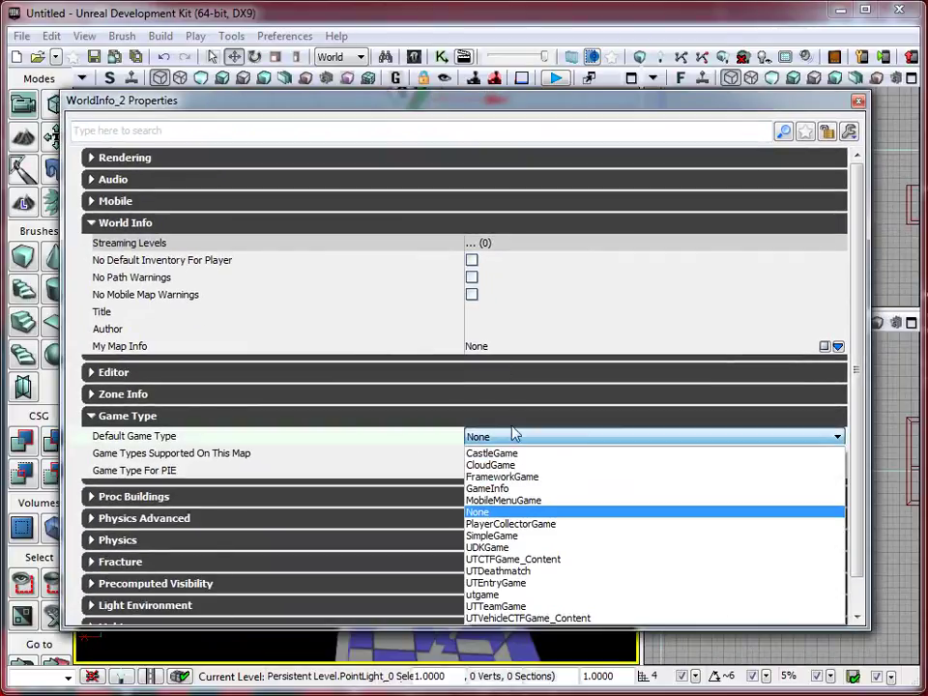
click(591, 571)
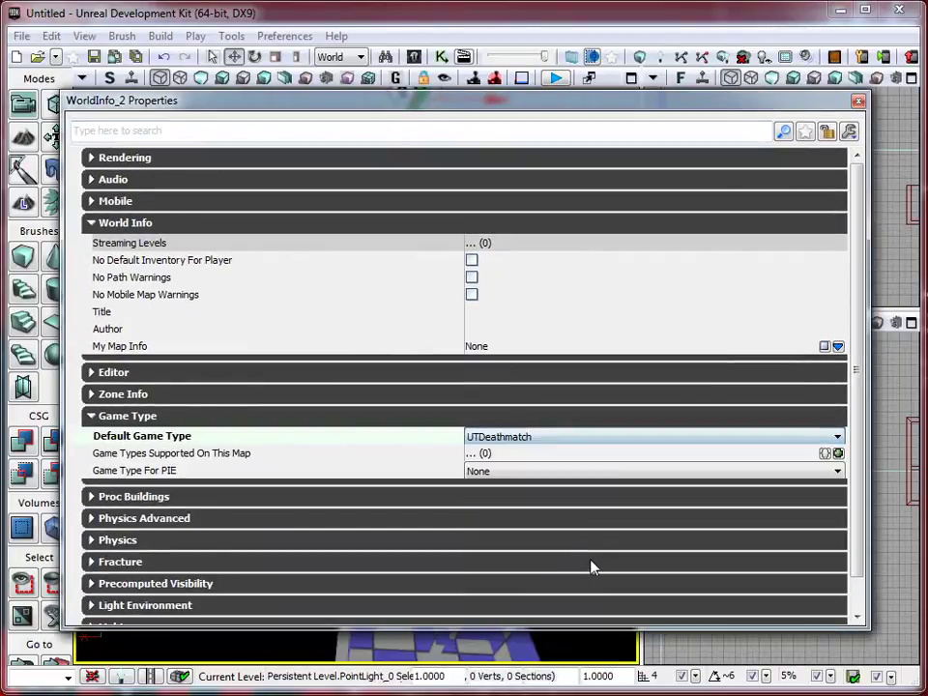
- Close the world properties and start a play test from a point on the room's floor
click(858, 101)
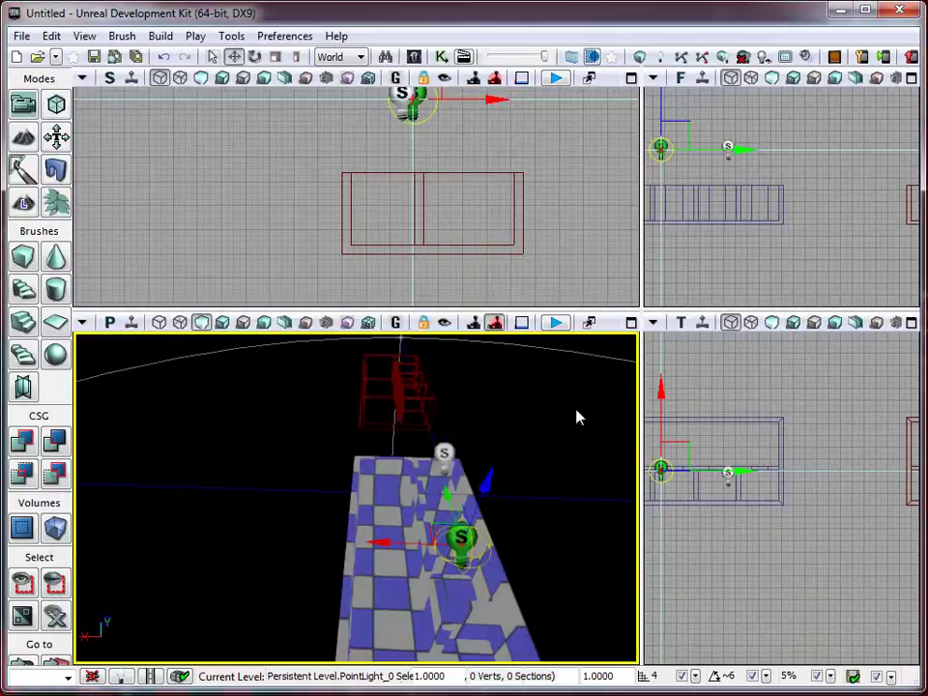
right_click(406, 581)
click(473, 695)
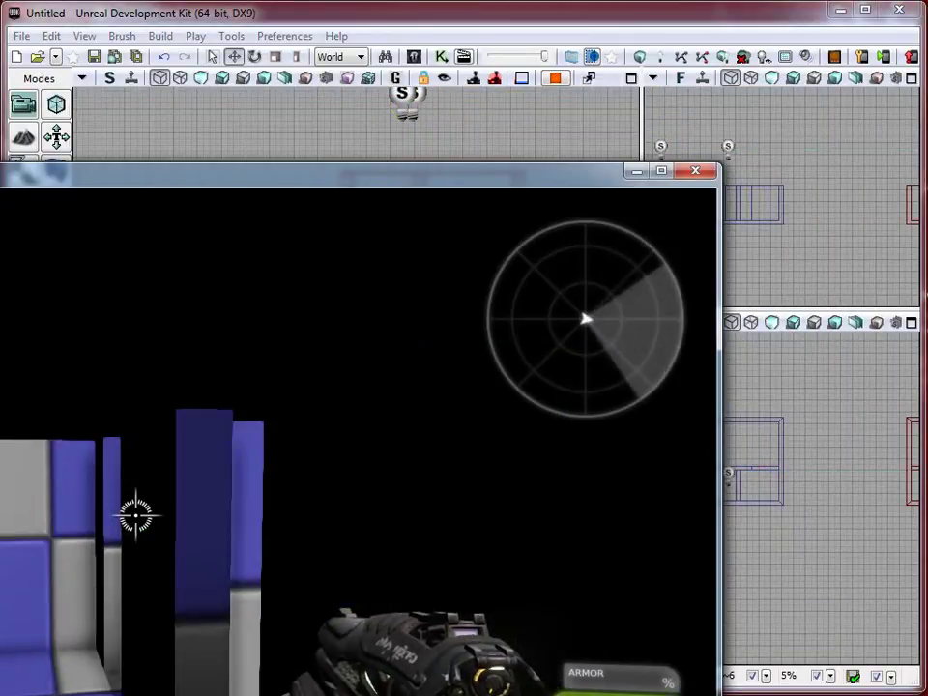
- Walk and jump through the room in the play test to examine its walls, openings and lighting, and exit the test
key(w)
key(w)
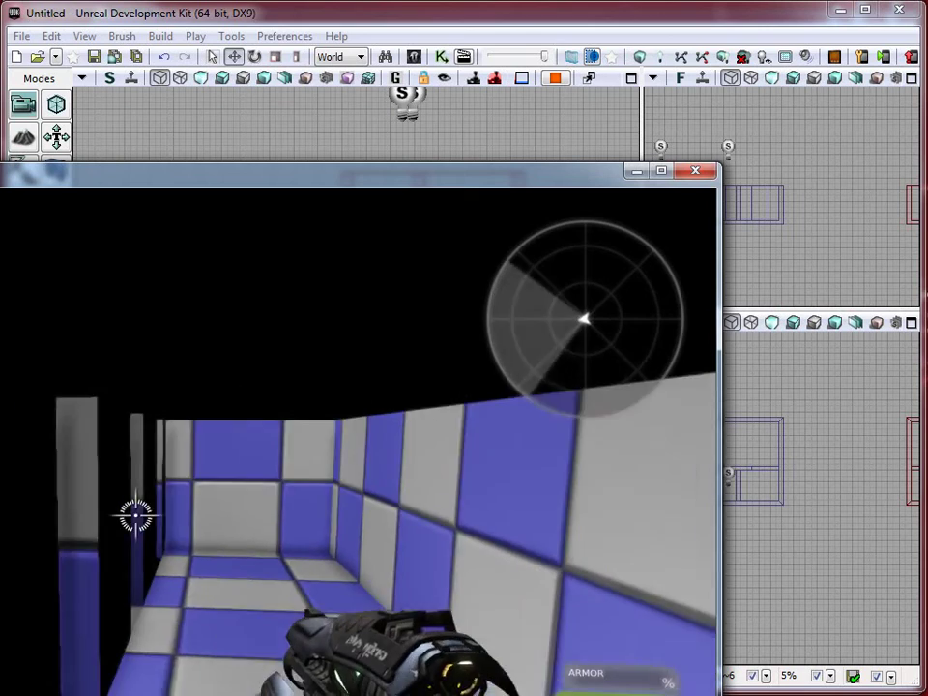
key(w)
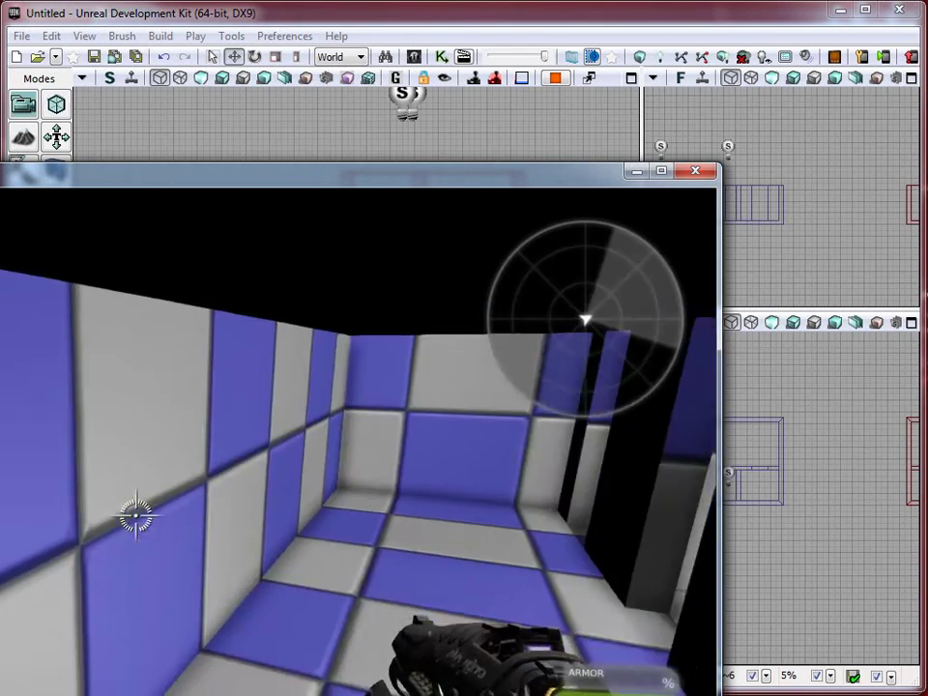
key(w)
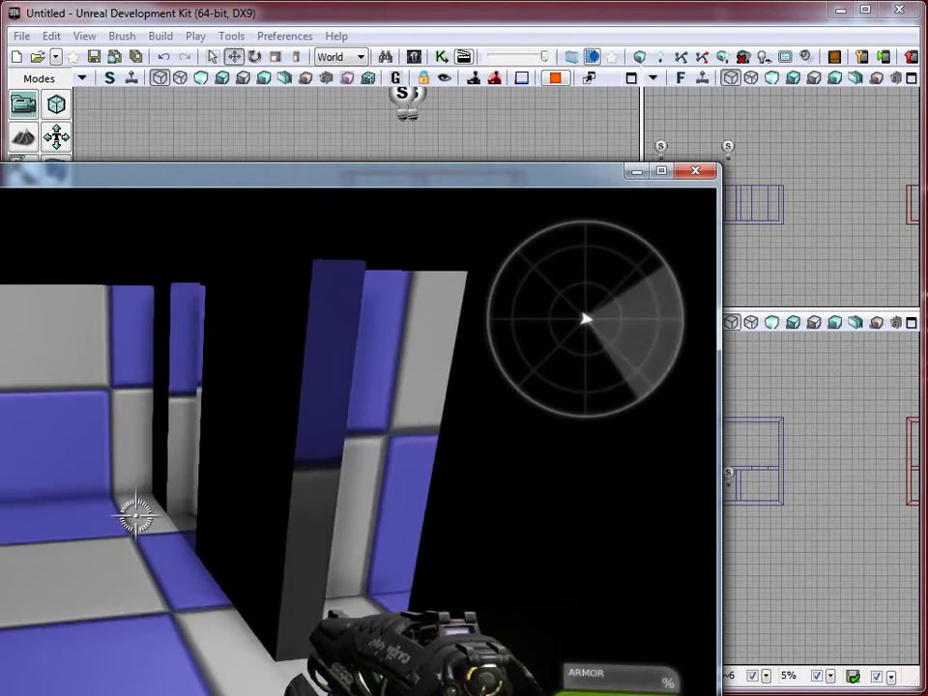
key(space)
key(w)
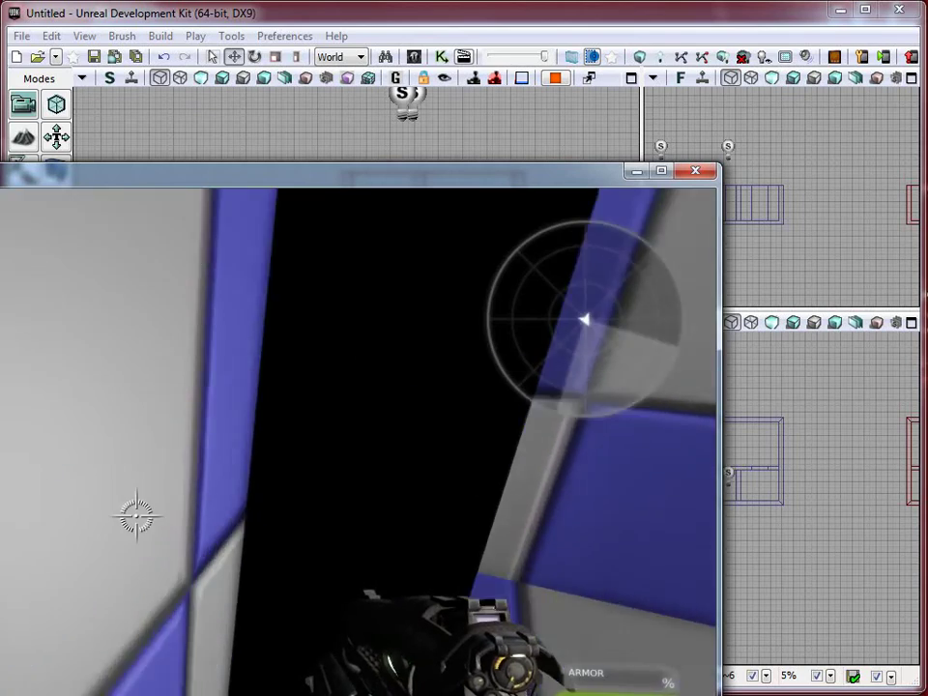
key(space)
key(w)
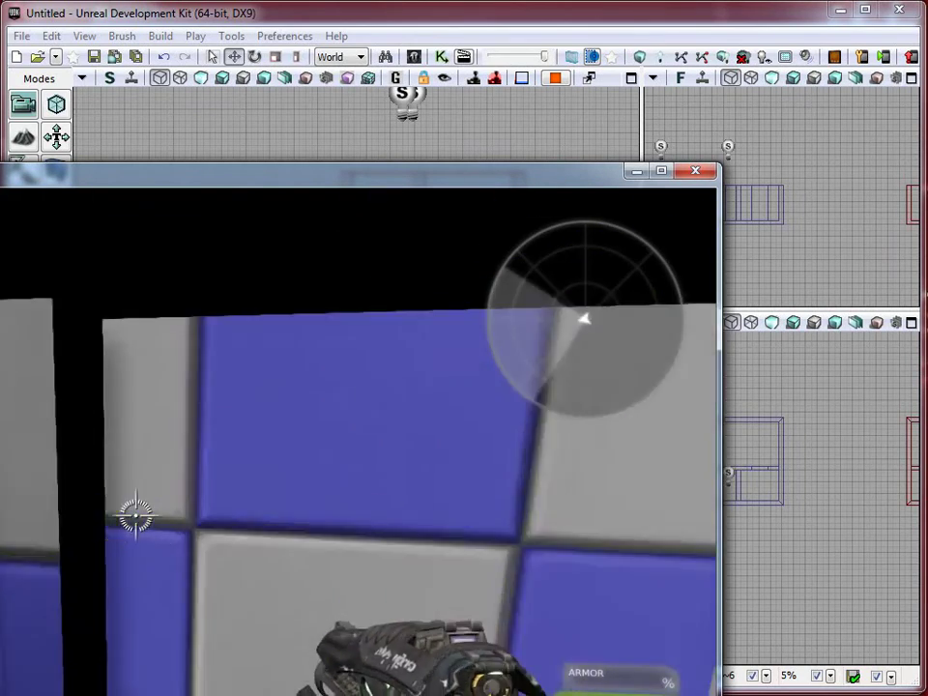
key(w)
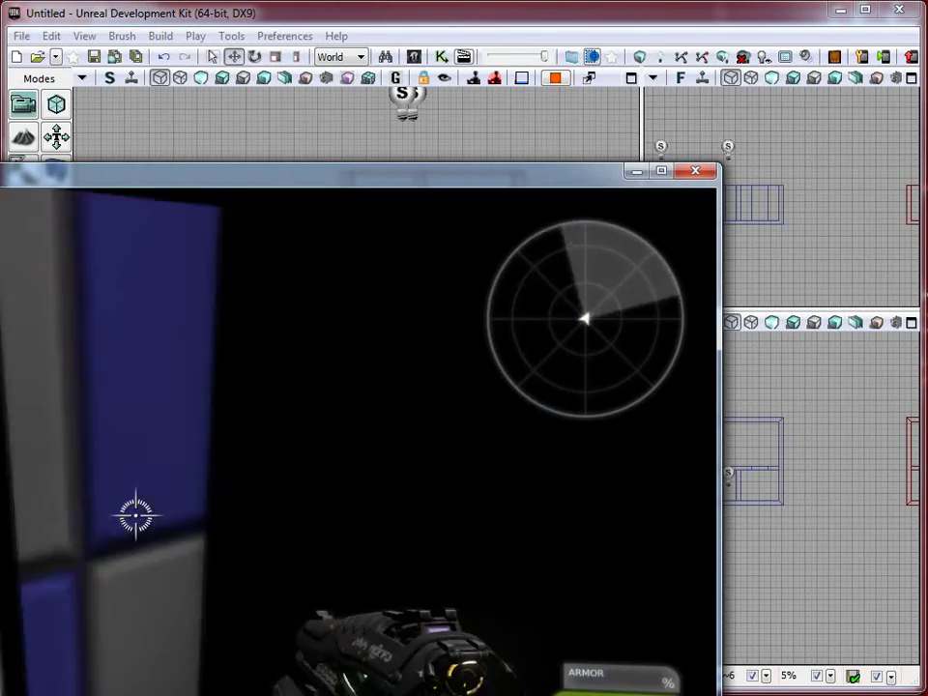
key(w)
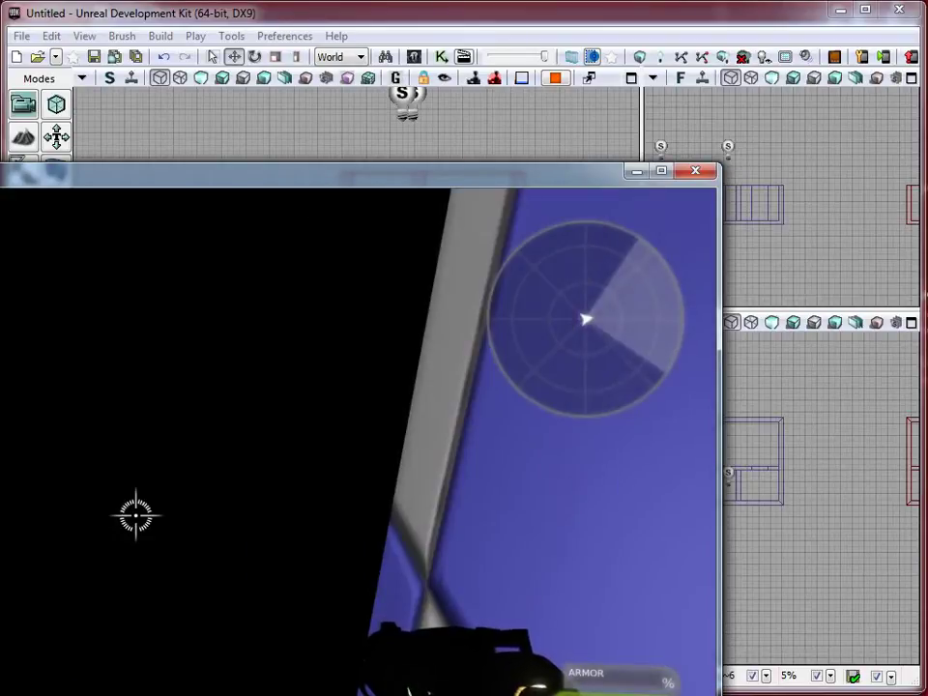
key(a)
key(d)
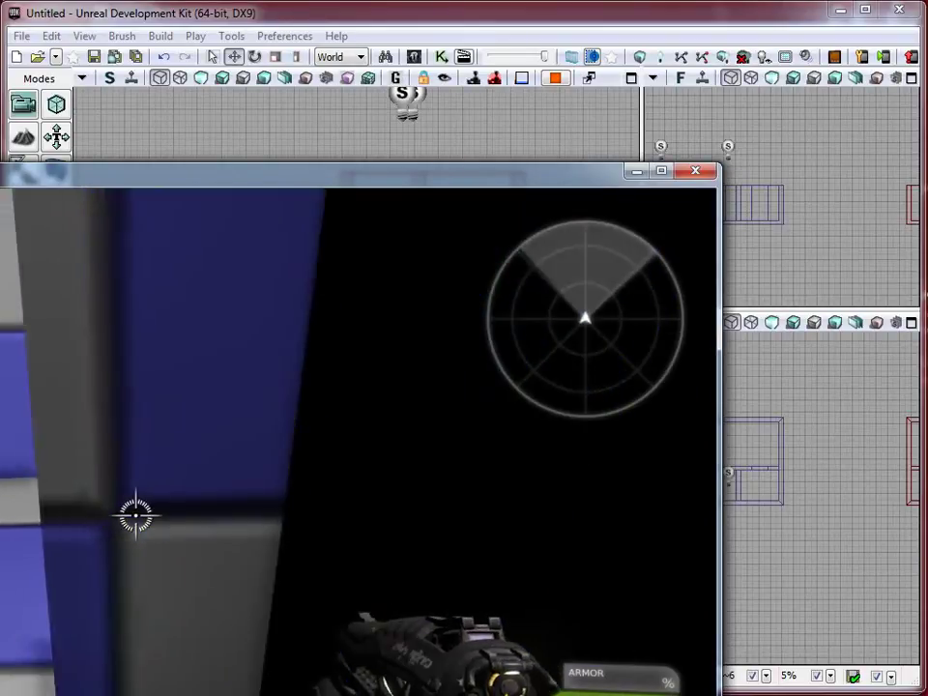
key(a)
key(d)
key(a)
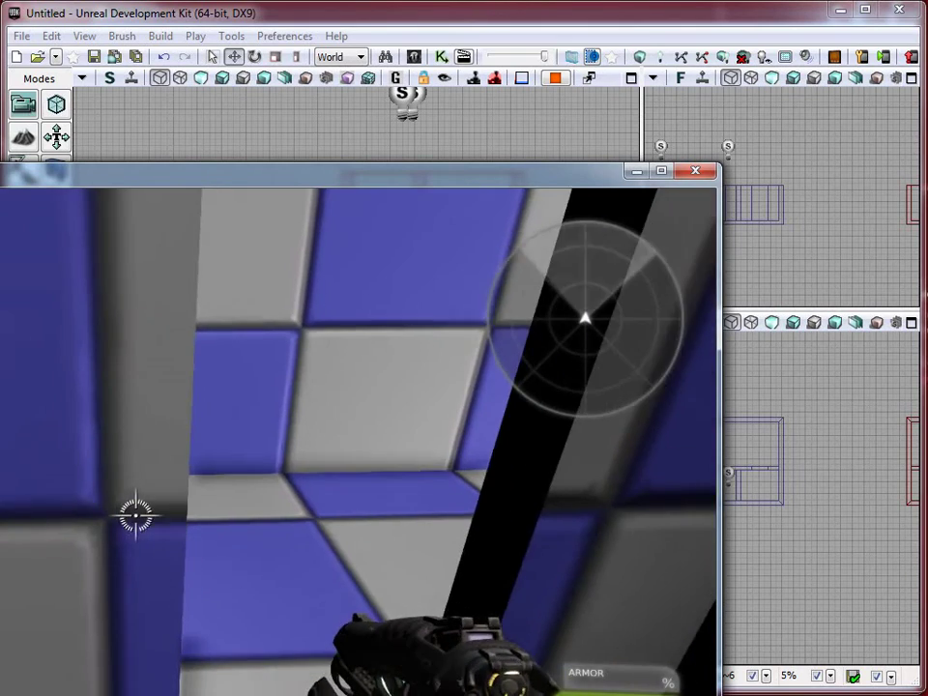
key(d)
key(s)
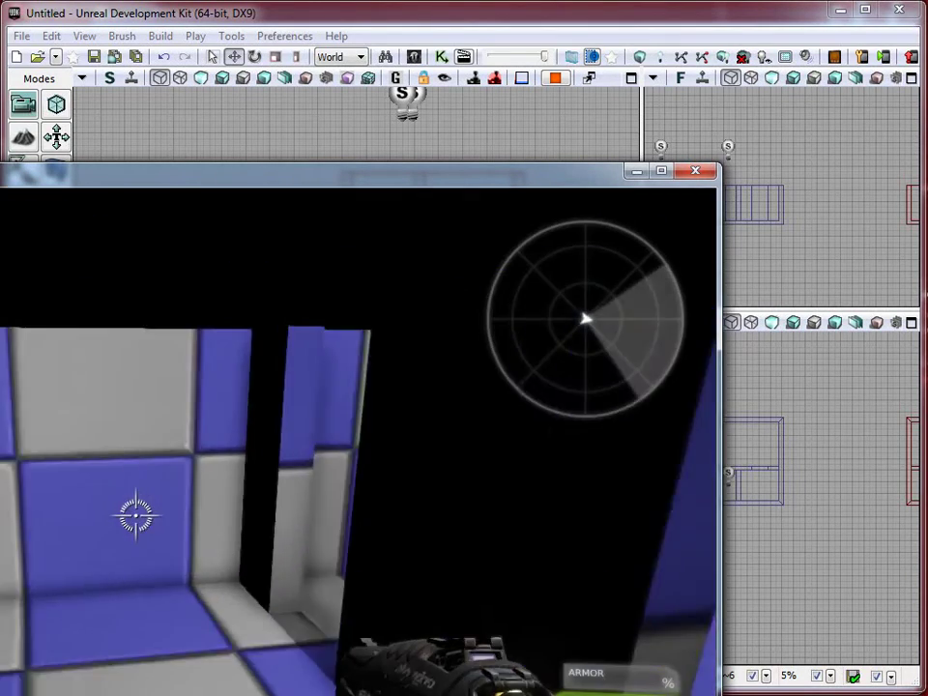
key(w)
key(w)
key(a)
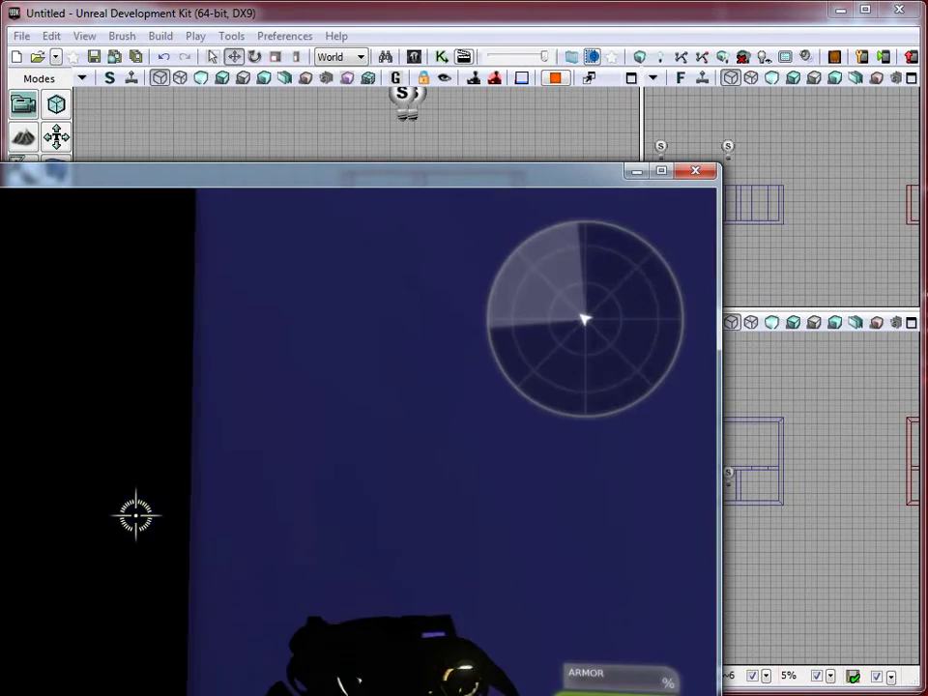
key(w)
click(136, 515)
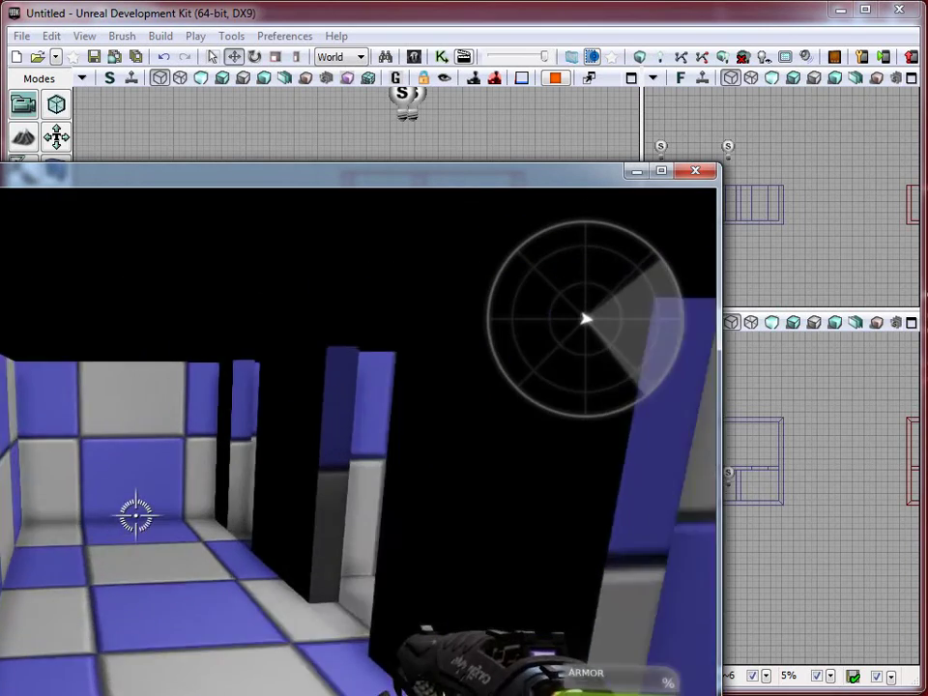
key(w)
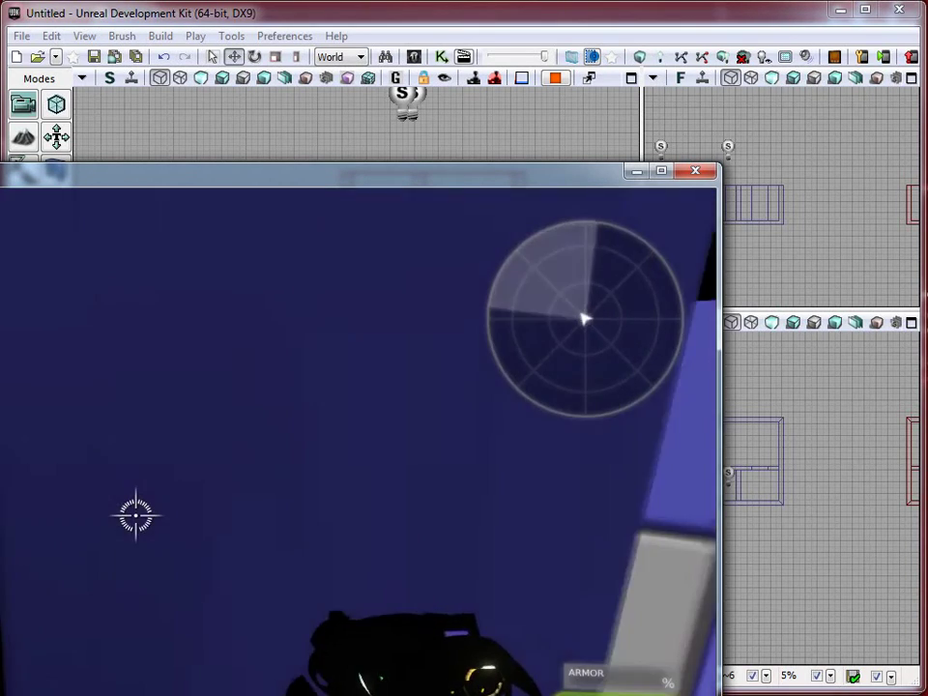
key(w)
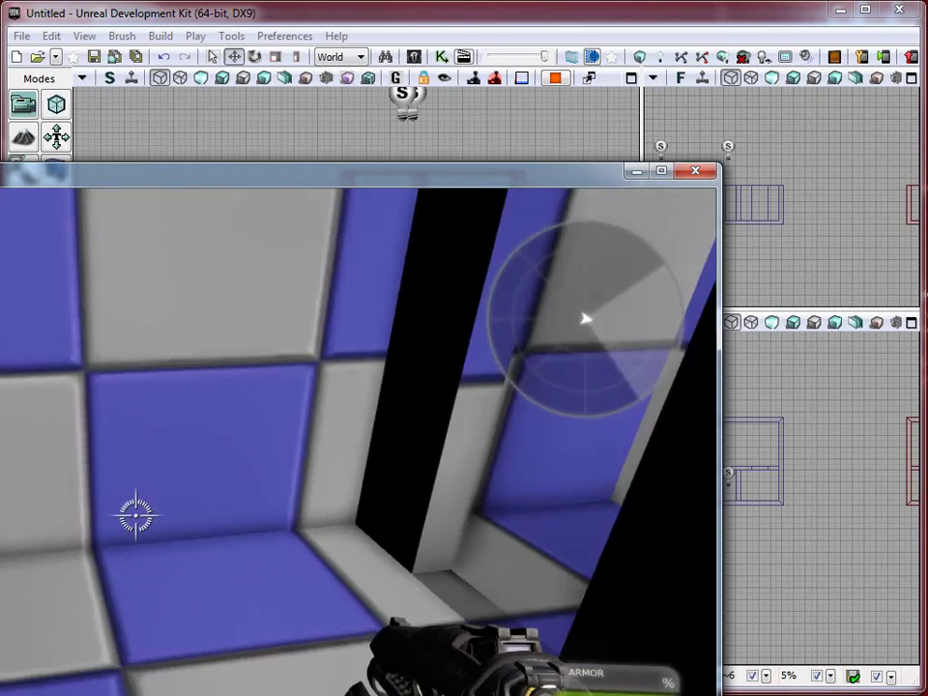
key(Escape)
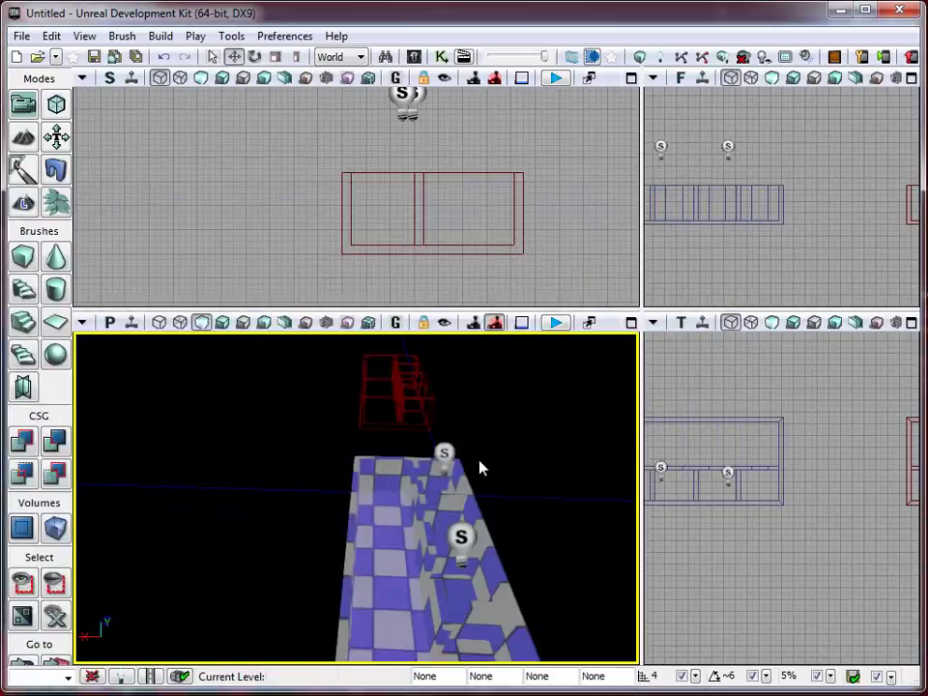
- Examine the textured room and the red builder brush from several angles in the perspective view
right_drag(397, 462, 352, 449)
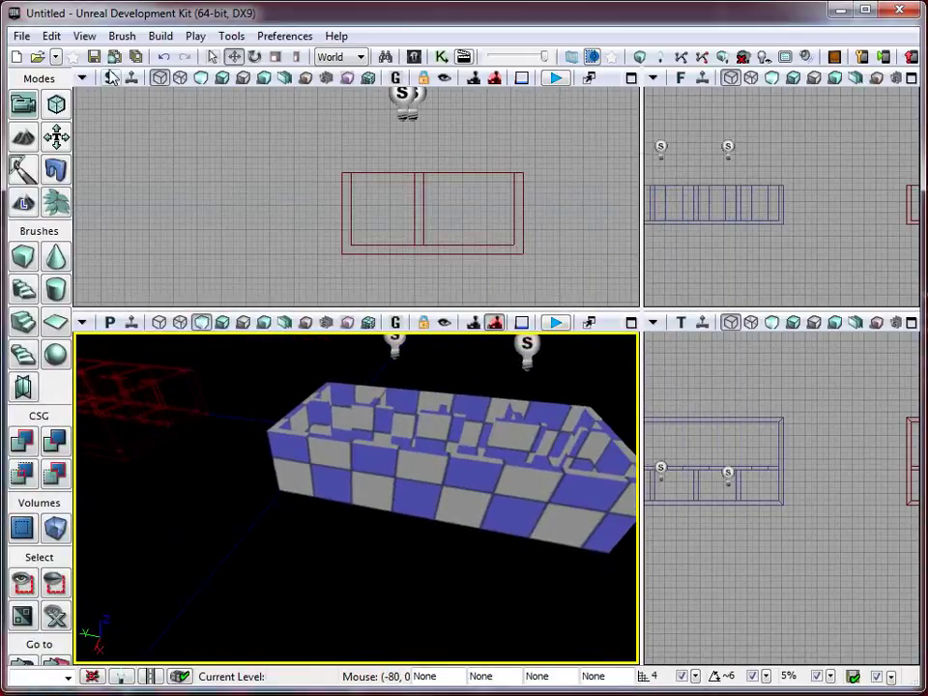
right_drag(472, 465, 211, 446)
right_click(213, 447)
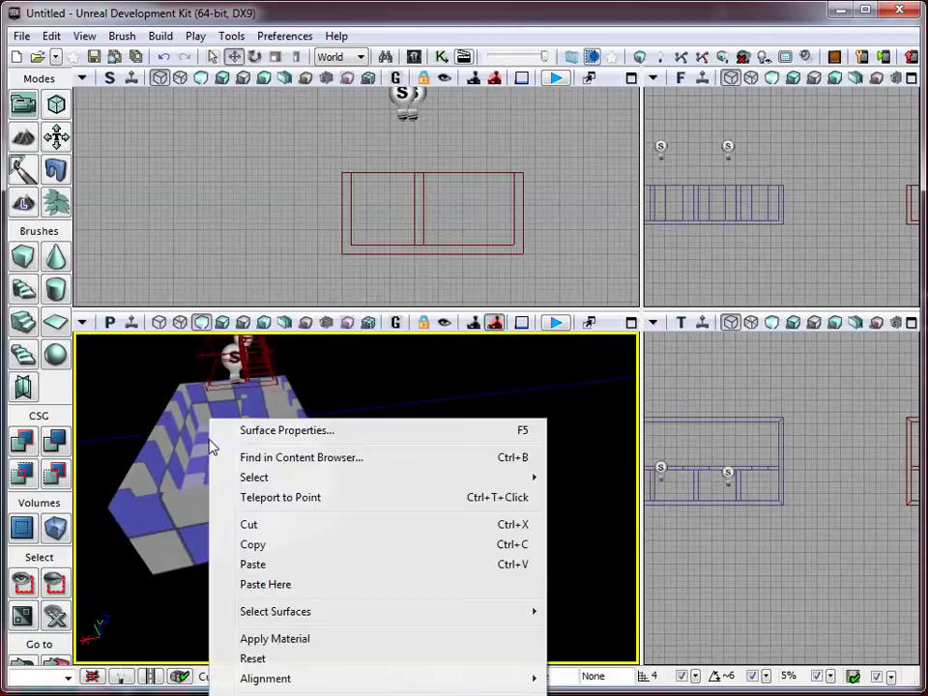
key(Escape)
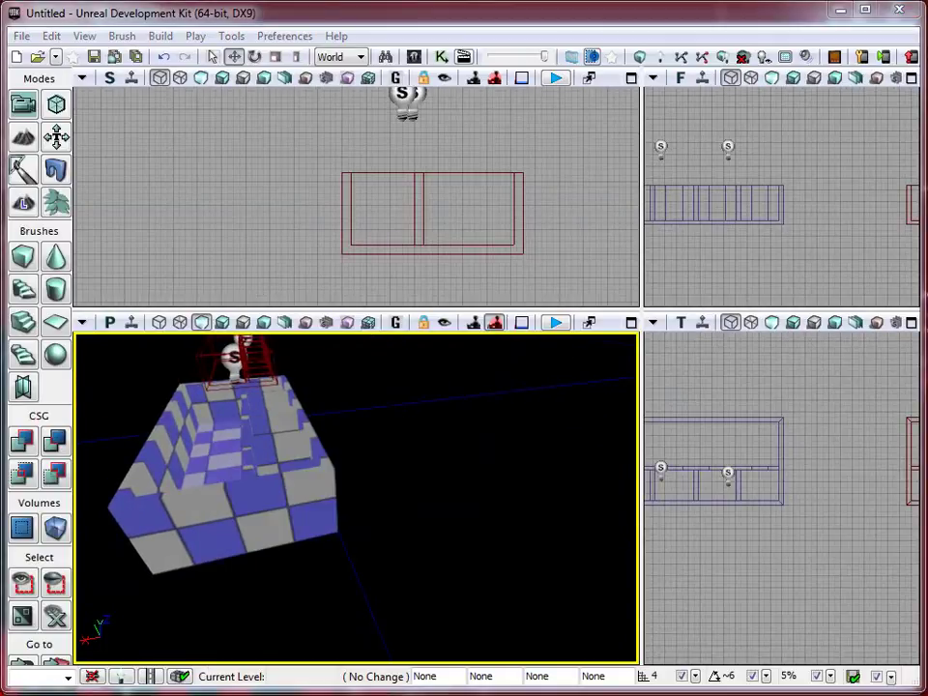
mouse_move(213, 446)
right_down()
mouse_move(171, 405)
mouse_move(244, 334)
mouse_move(600, 563)
mouse_move(623, 559)
mouse_move(627, 507)
mouse_move(547, 598)
mouse_move(634, 551)
right_up()
key(w)
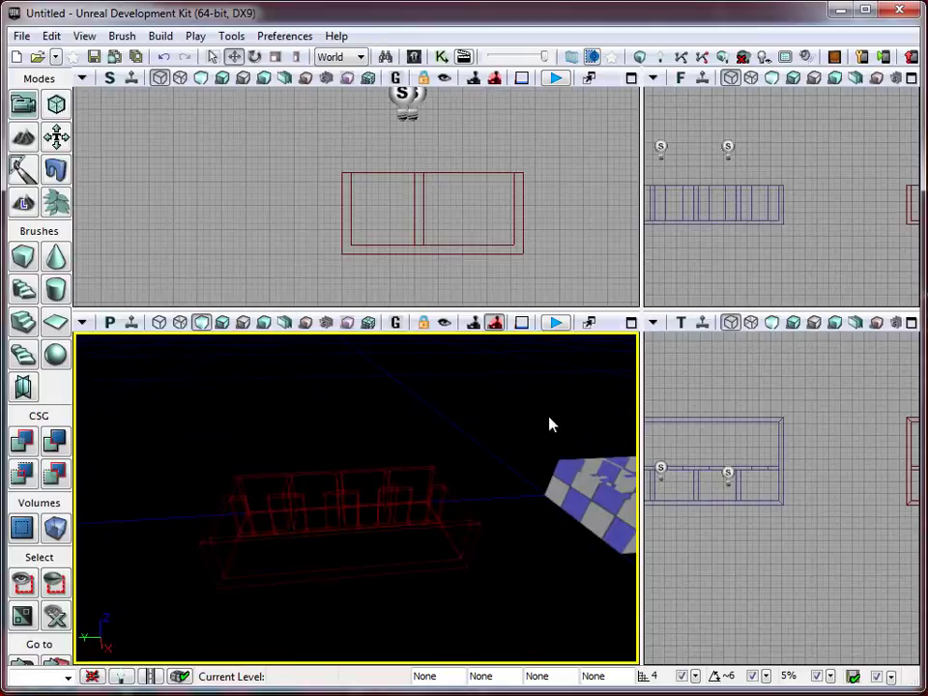
right_drag(431, 502, 367, 521)
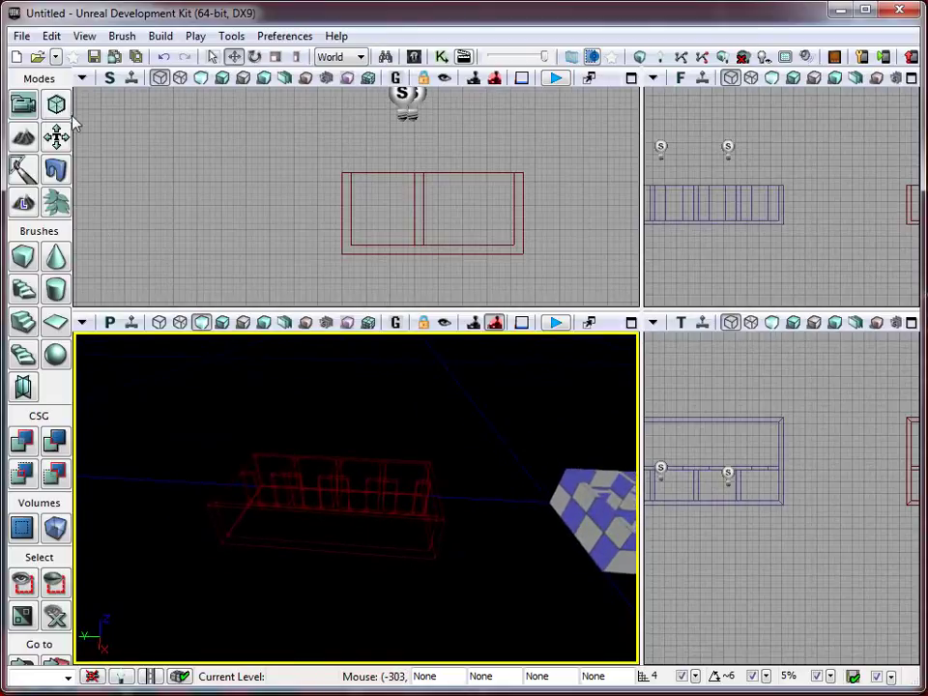
mouse_move(571, 450)
right_down()
mouse_move(603, 464)
mouse_move(474, 406)
mouse_move(491, 438)
mouse_move(455, 433)
mouse_move(460, 451)
mouse_move(488, 462)
mouse_move(481, 439)
mouse_move(76, 459)
mouse_move(435, 486)
right_up()
right_click(491, 438)
- Move both point lights along the X axis, well away from the room
click(392, 477)
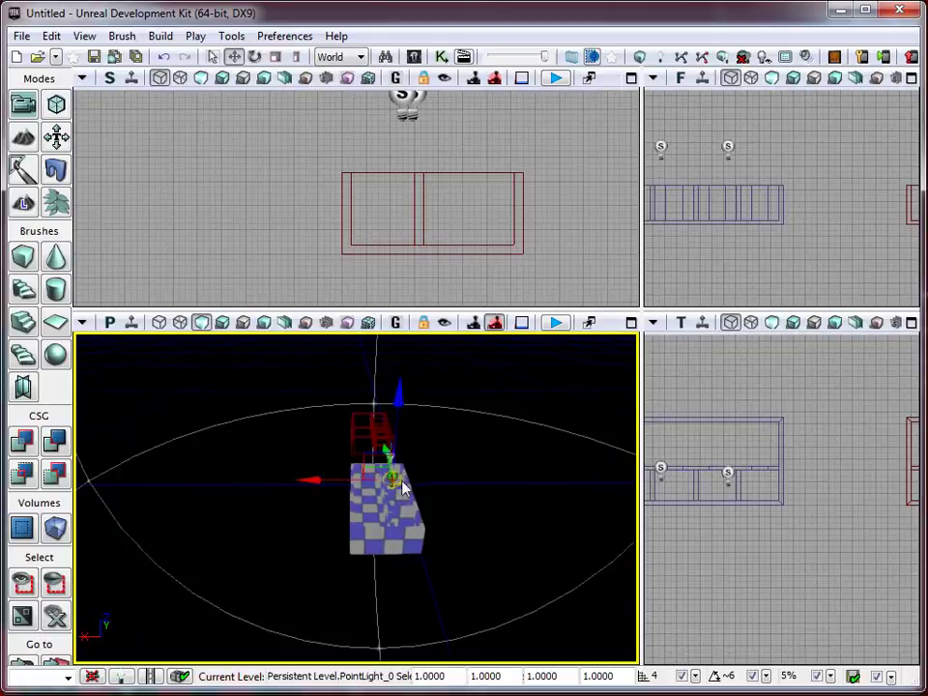
drag(328, 491, 387, 467)
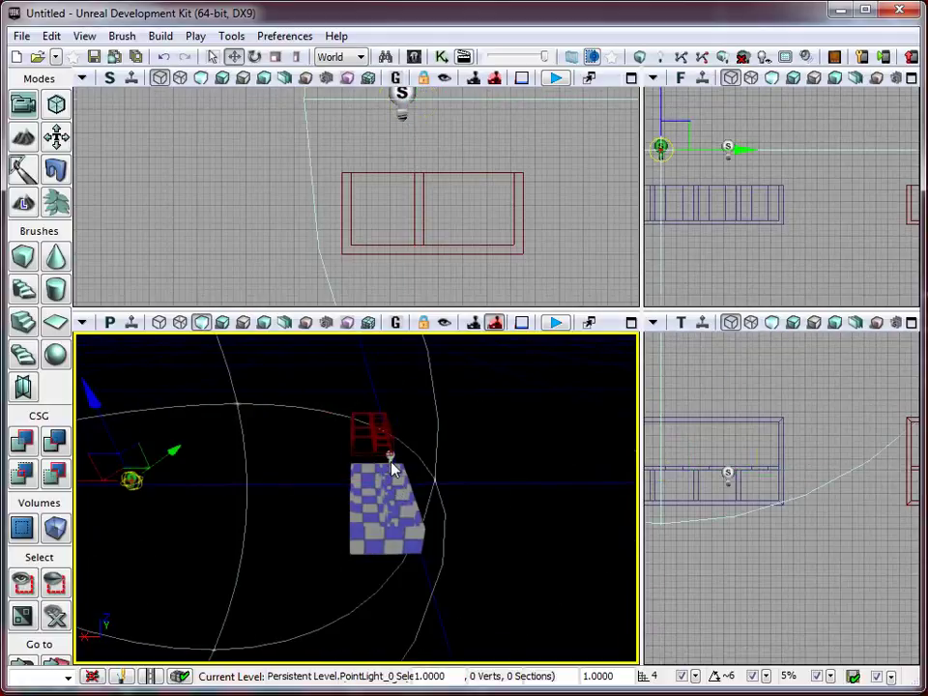
click(392, 460)
drag(323, 475, 82, 452)
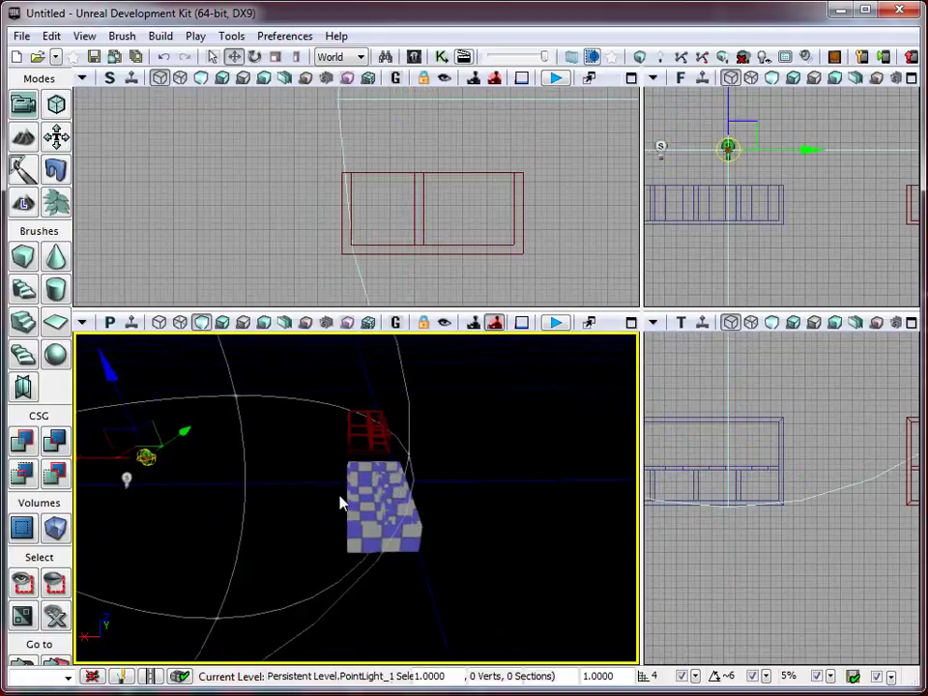
- Select the two overlapping room brushes together in the top view and delete them
right_drag(340, 503, 314, 486)
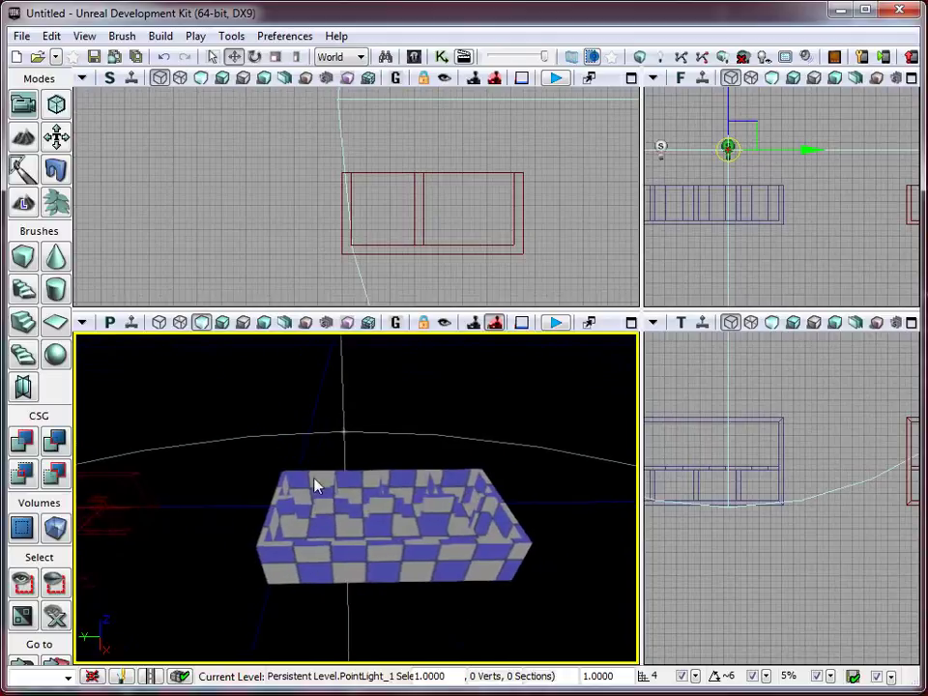
right_drag(241, 464, 294, 510)
click(300, 501)
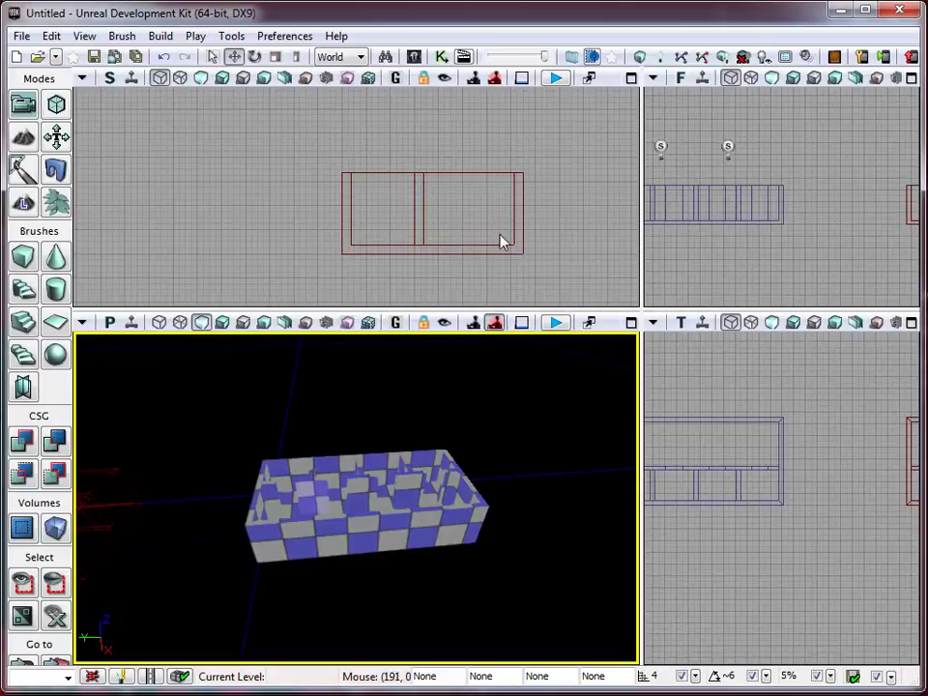
drag(731, 469, 667, 445)
ctrl+alt+drag(824, 518, 821, 517)
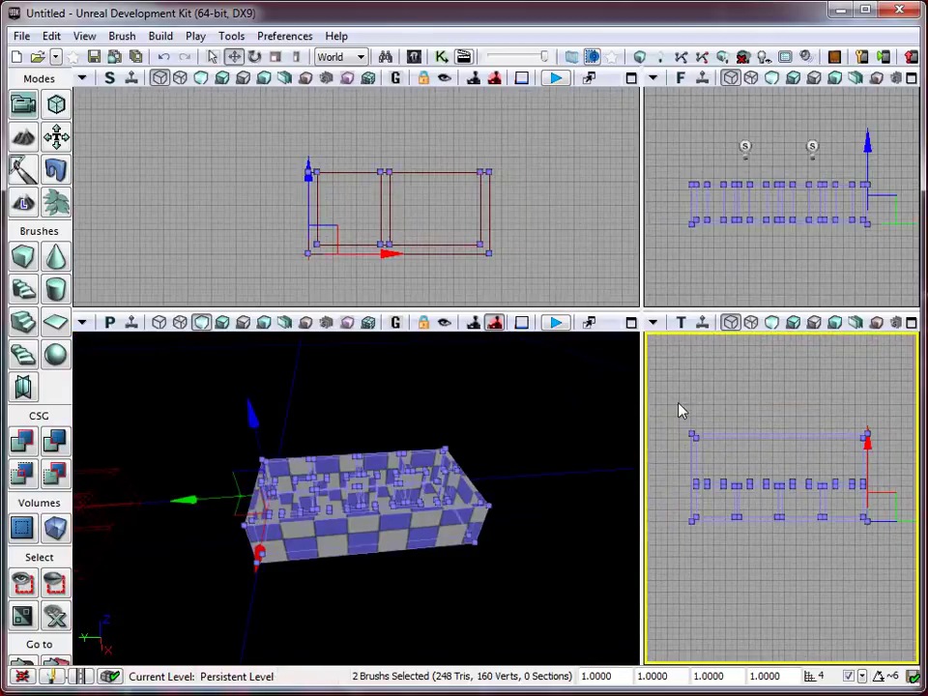
key(Delete)
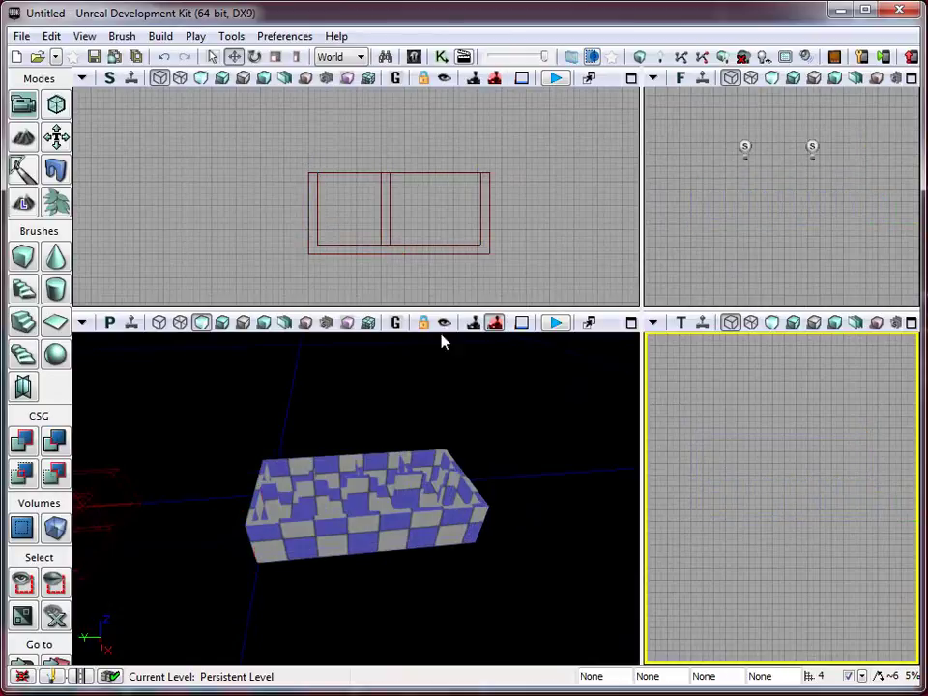
- Rebuild the level geometry and close the map check messages
right_drag(403, 399, 442, 338)
click(639, 58)
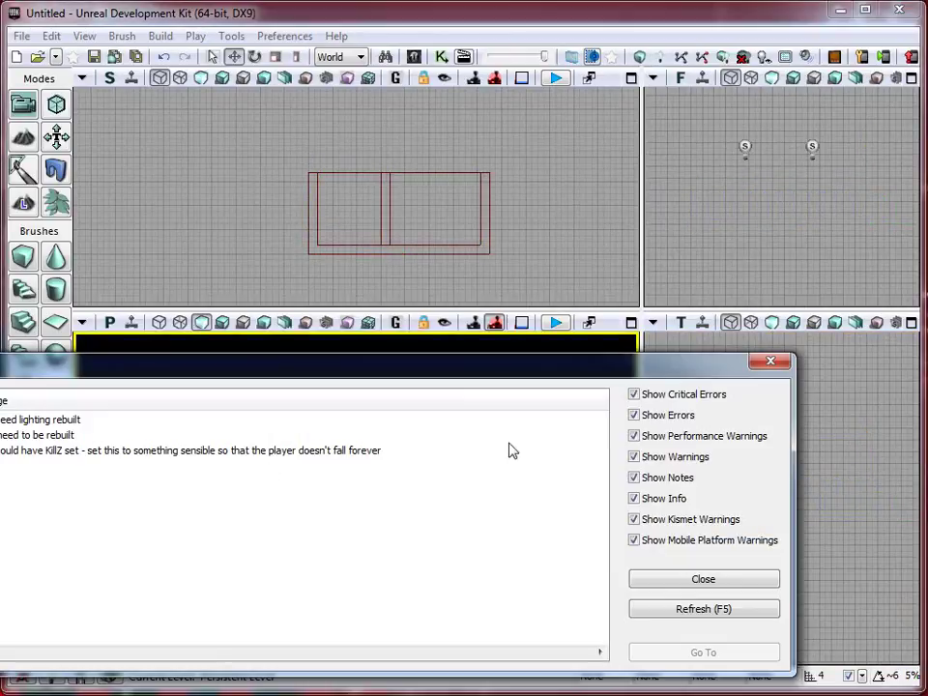
click(771, 362)
- Select the red builder brush and move it along the X and Y axes until it lies beneath the two point lights
mouse_move(430, 526)
mouse_down()
mouse_move(76, 518)
mouse_move(640, 513)
mouse_move(525, 543)
mouse_move(513, 533)
mouse_up()
click(310, 454)
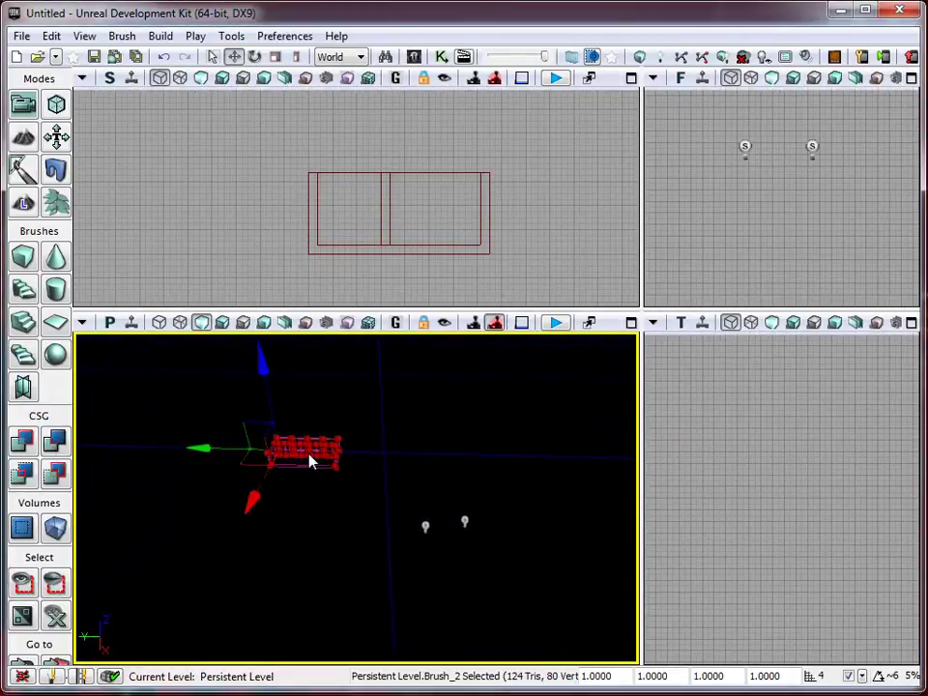
mouse_move(252, 497)
mouse_down()
mouse_move(203, 594)
mouse_move(177, 592)
mouse_up()
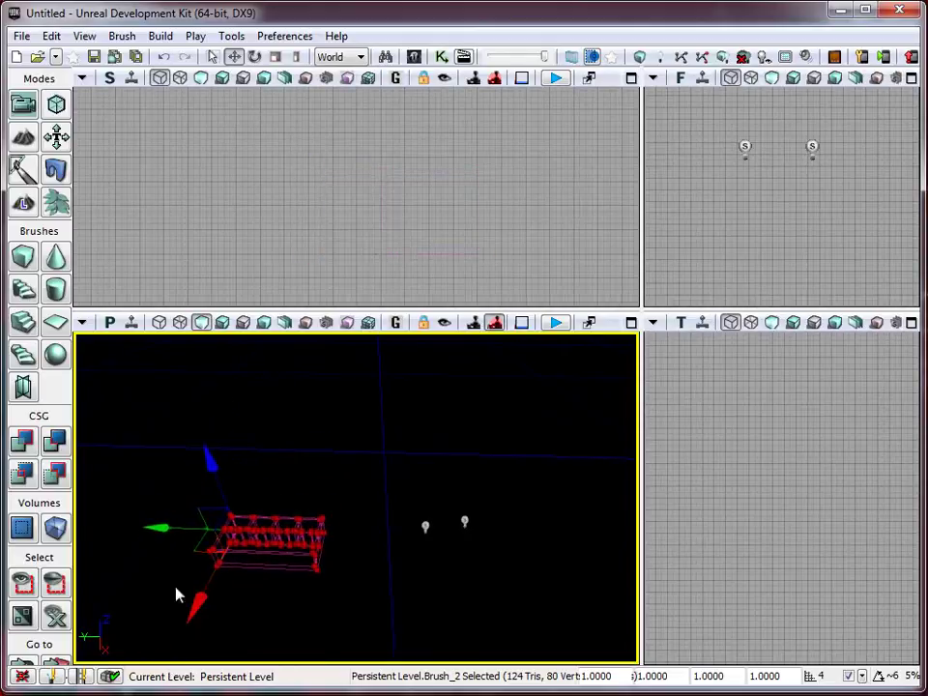
drag(154, 527, 313, 534)
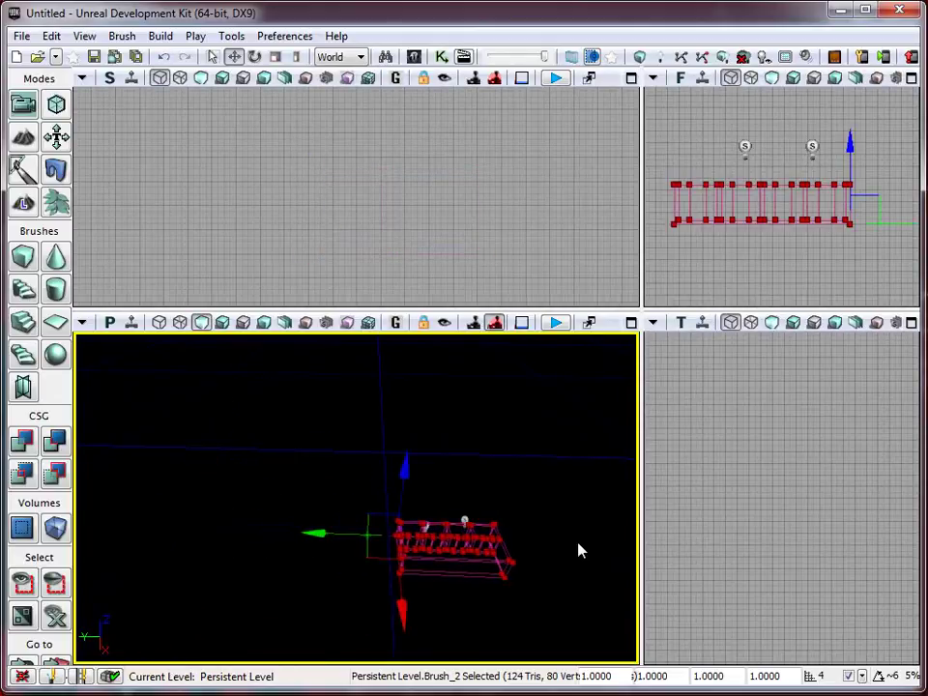
mouse_move(577, 543)
mouse_down()
mouse_move(331, 584)
mouse_move(74, 554)
mouse_move(77, 483)
mouse_move(267, 338)
mouse_move(641, 368)
mouse_up()
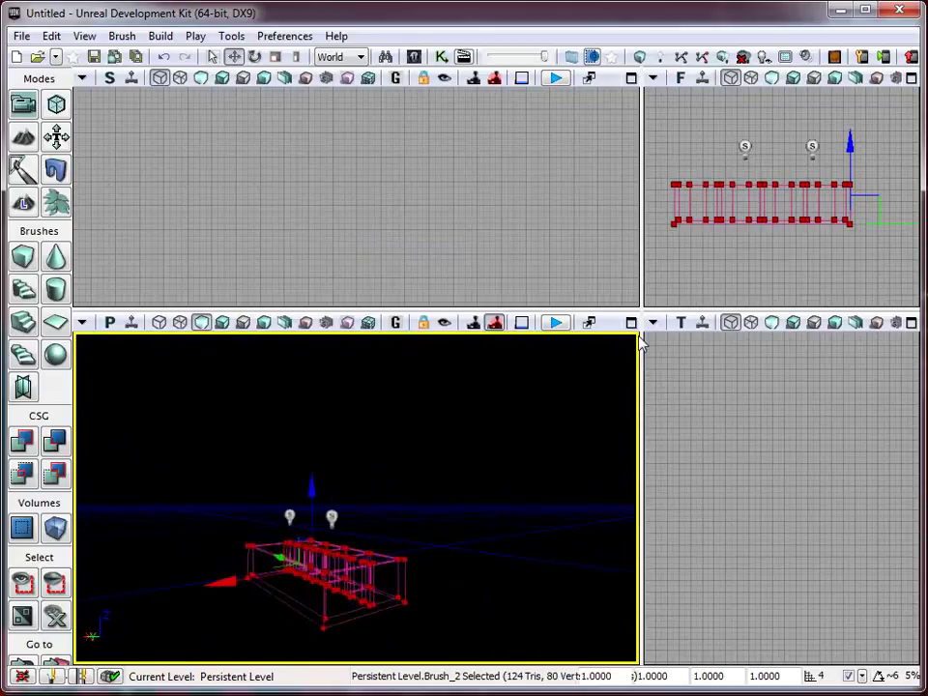
mouse_move(638, 336)
right_down()
mouse_move(639, 408)
mouse_move(580, 441)
mouse_move(324, 422)
right_up()
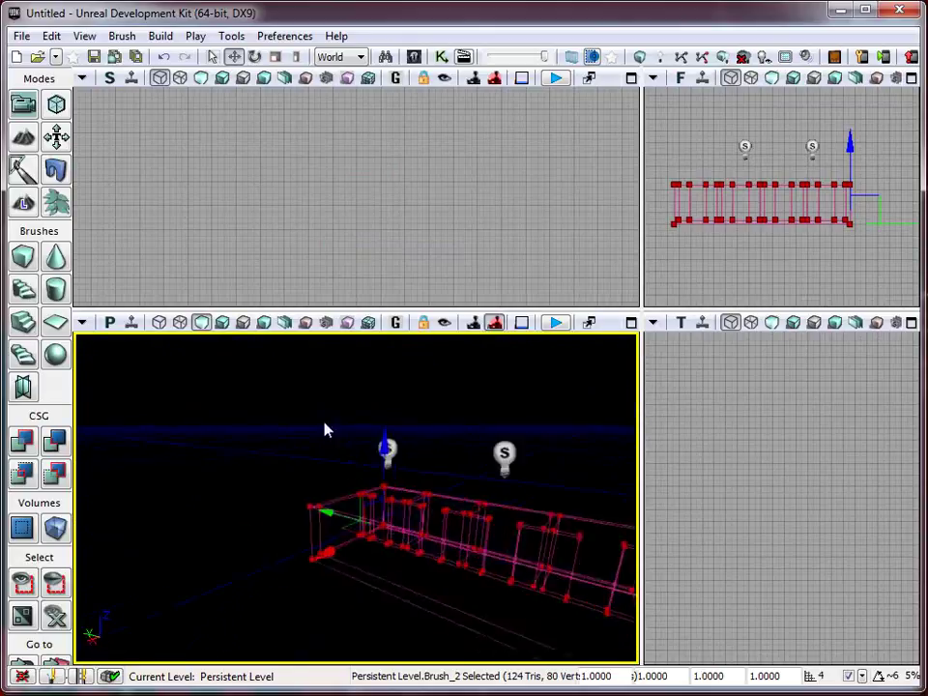
- Scale the red builder brush up uniformly until the room is noticeably larger and its top reaches the two point lights
mouse_move(325, 430)
mouse_down()
mouse_move(78, 414)
mouse_move(129, 381)
mouse_move(448, 375)
mouse_move(580, 452)
mouse_move(571, 426)
mouse_move(580, 551)
mouse_up()
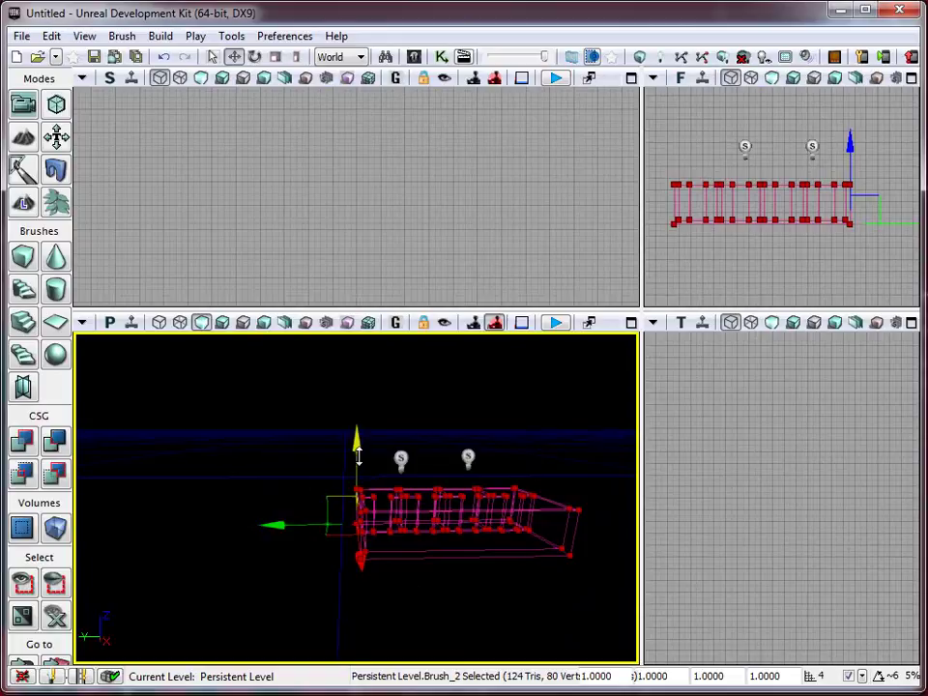
key(space)
key(space)
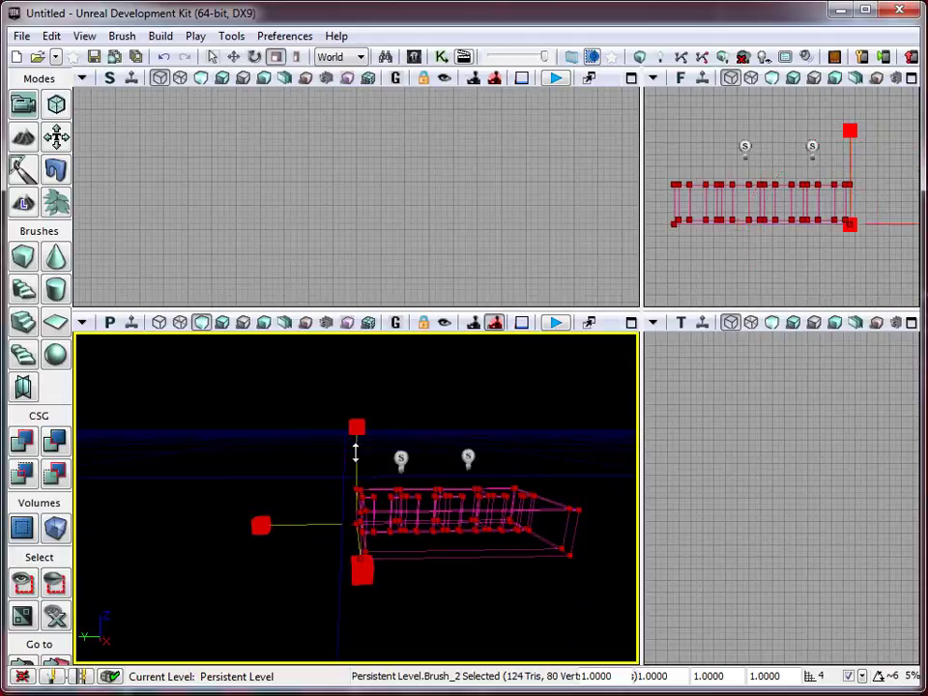
drag(360, 433, 369, 406)
mouse_move(590, 578)
right_down()
mouse_move(609, 562)
mouse_move(462, 470)
mouse_move(433, 654)
mouse_move(507, 658)
mouse_move(567, 635)
right_up()
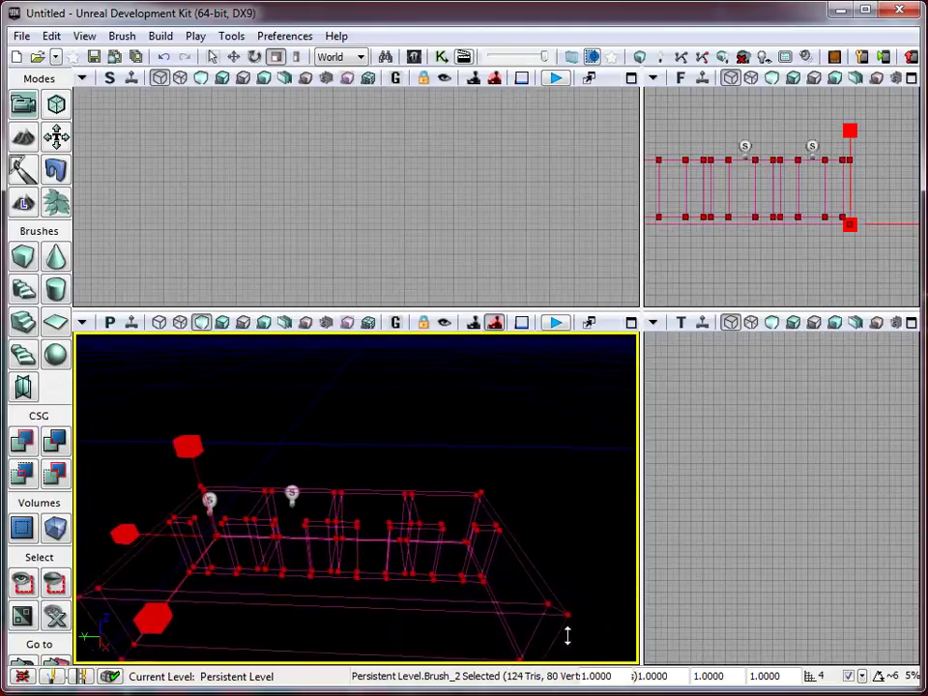
- Add the enlarged room brush to the level as additive CSG geometry and hide the red builder brush
click(28, 441)
mouse_move(271, 516)
right_down()
mouse_move(288, 535)
mouse_move(274, 546)
mouse_move(291, 521)
mouse_move(281, 522)
right_up()
key(space)
key(b)
mouse_move(403, 543)
right_down()
mouse_move(421, 549)
mouse_move(242, 499)
mouse_move(75, 535)
mouse_move(135, 607)
mouse_move(423, 601)
mouse_move(559, 644)
mouse_move(553, 659)
mouse_move(368, 543)
right_up()
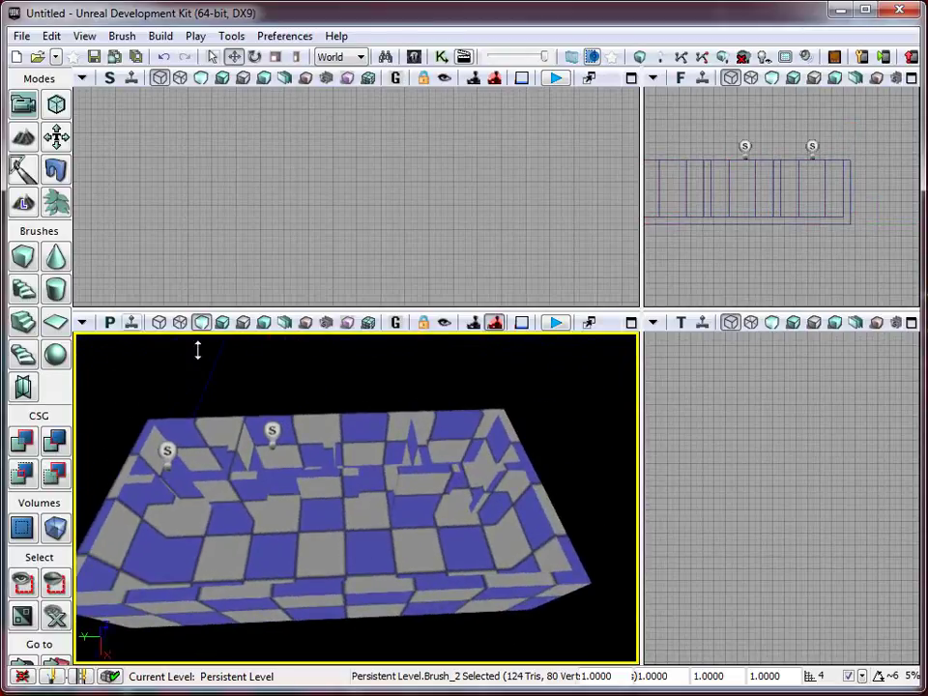
- Rebuild the level geometry and build the lighting at Preview quality with Lightmass, closing the map check messages after each build
right_drag(420, 515, 329, 547)
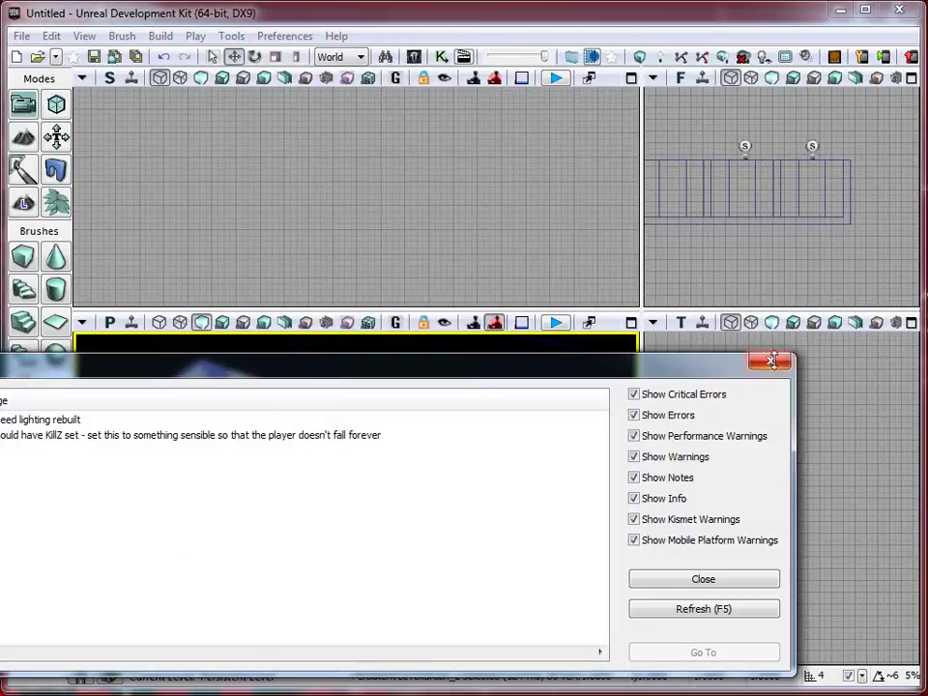
click(772, 361)
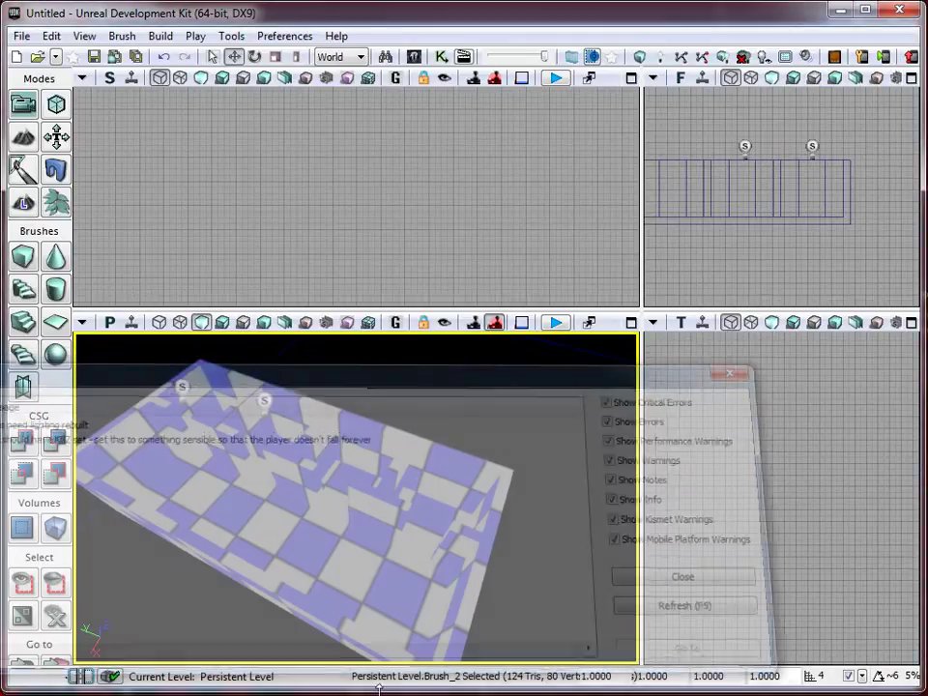
click(64, 677)
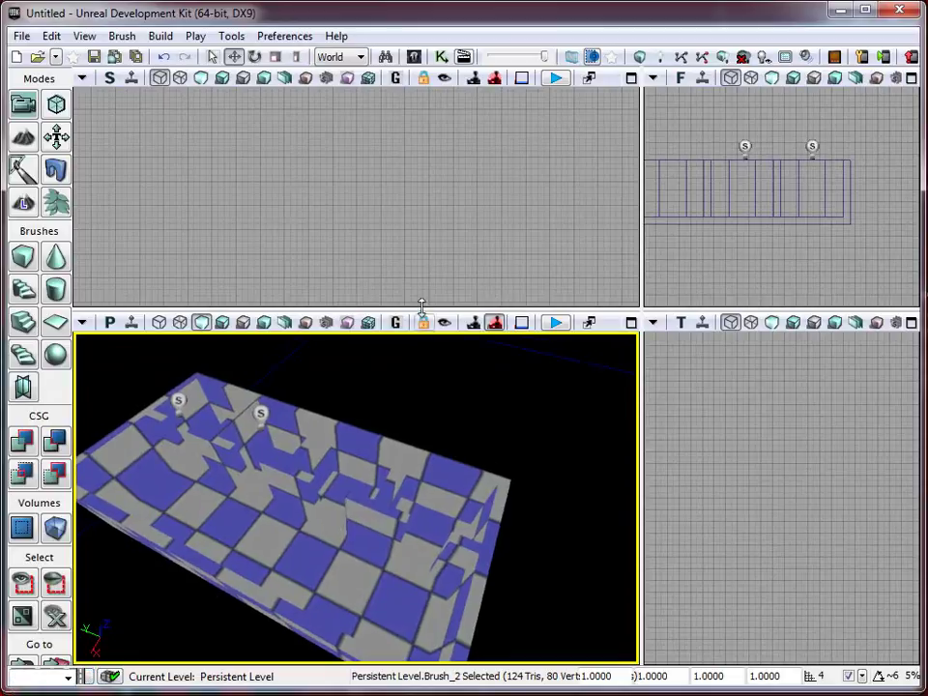
click(403, 195)
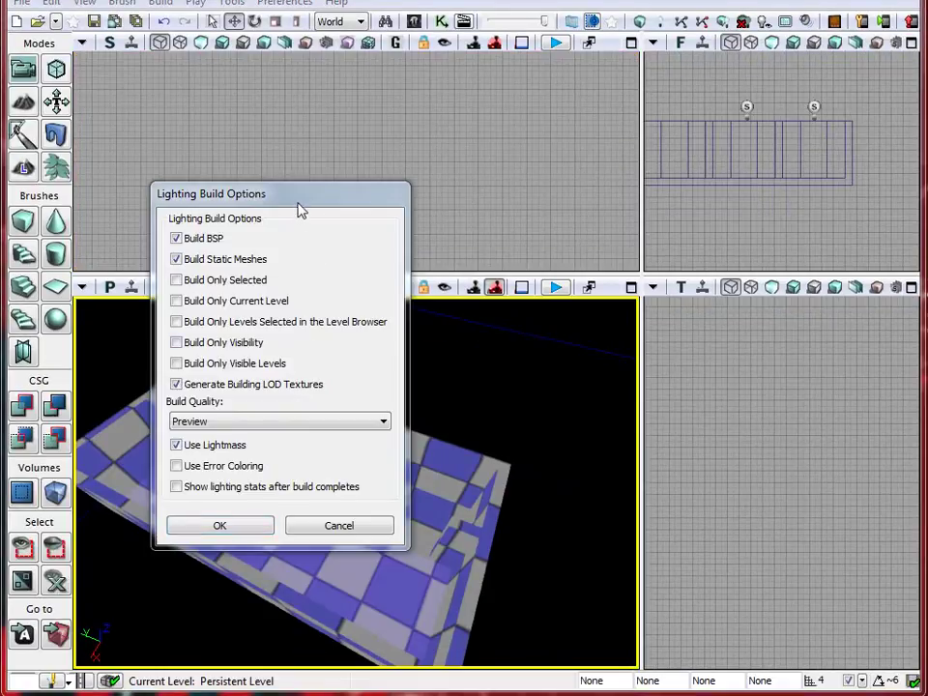
drag(299, 204, 357, 149)
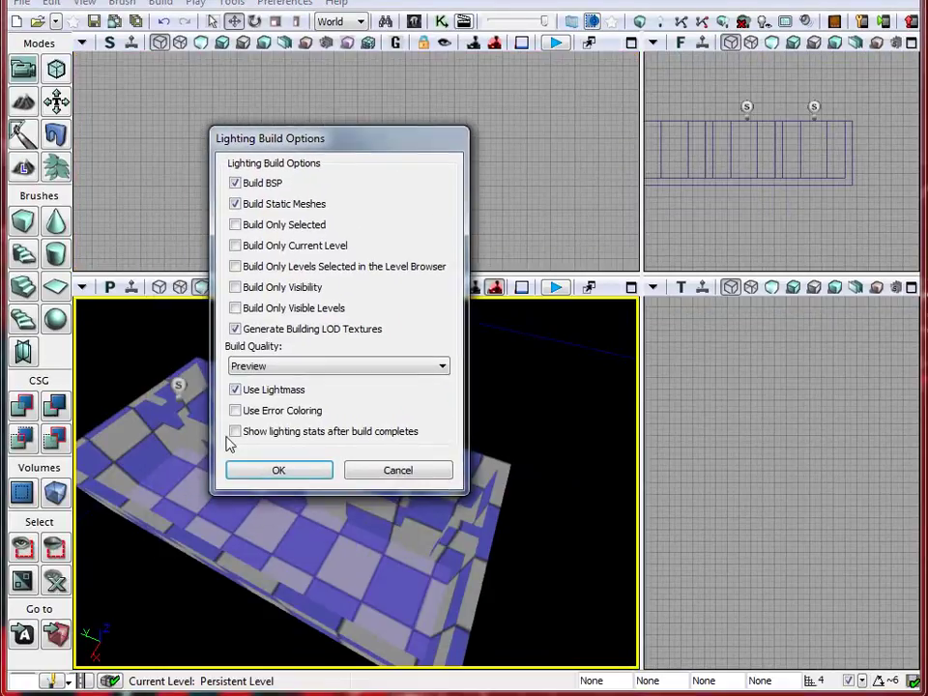
click(299, 473)
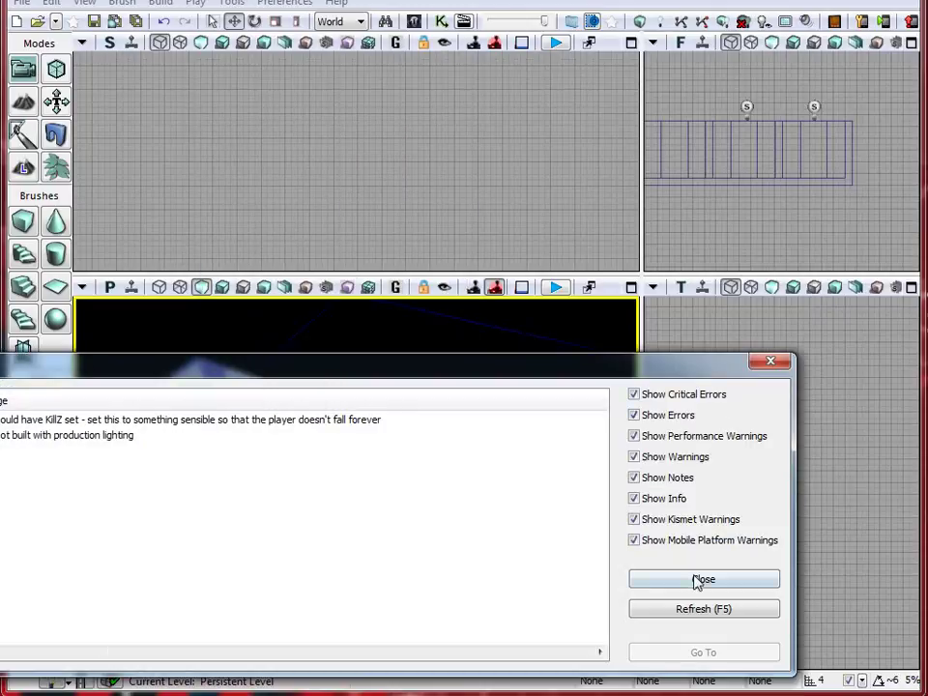
click(742, 578)
- Play-test the level from the room's floor, walking among the pillars and cells to examine the enlarged room's scale and lighting
right_click(311, 546)
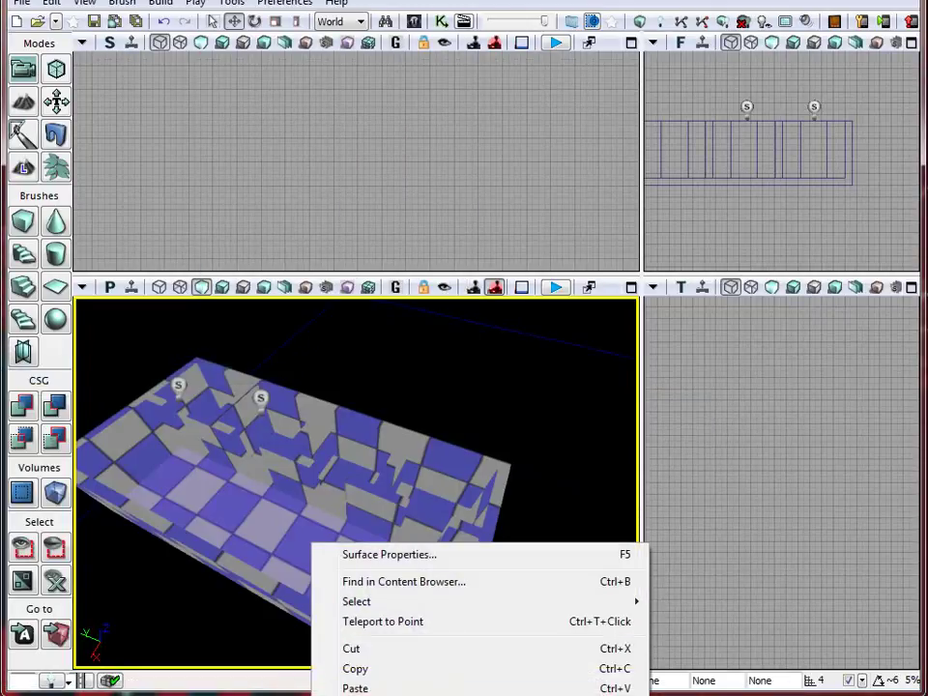
click(387, 694)
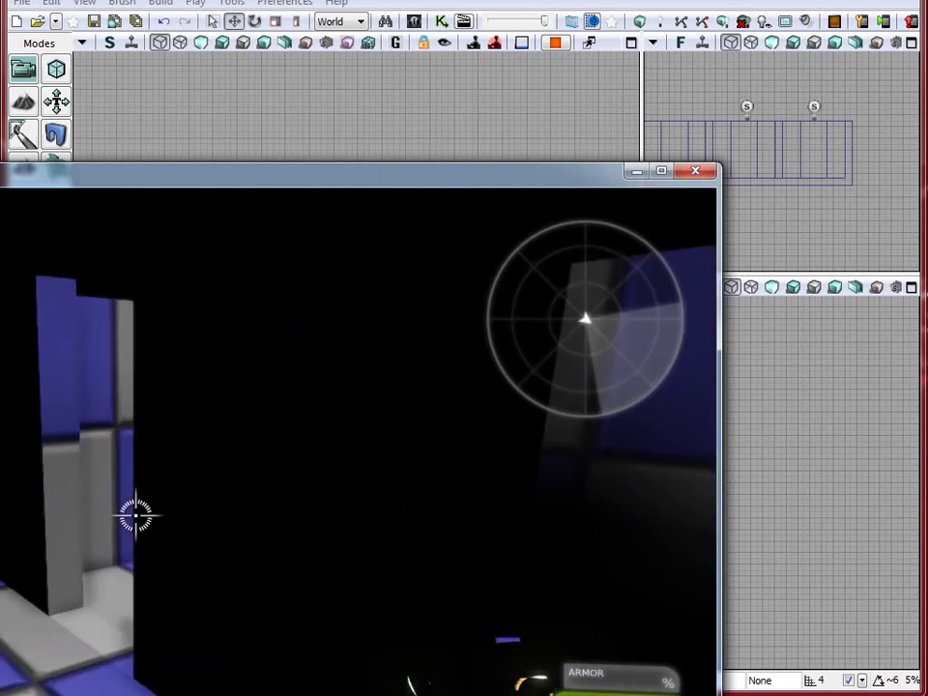
key(w)
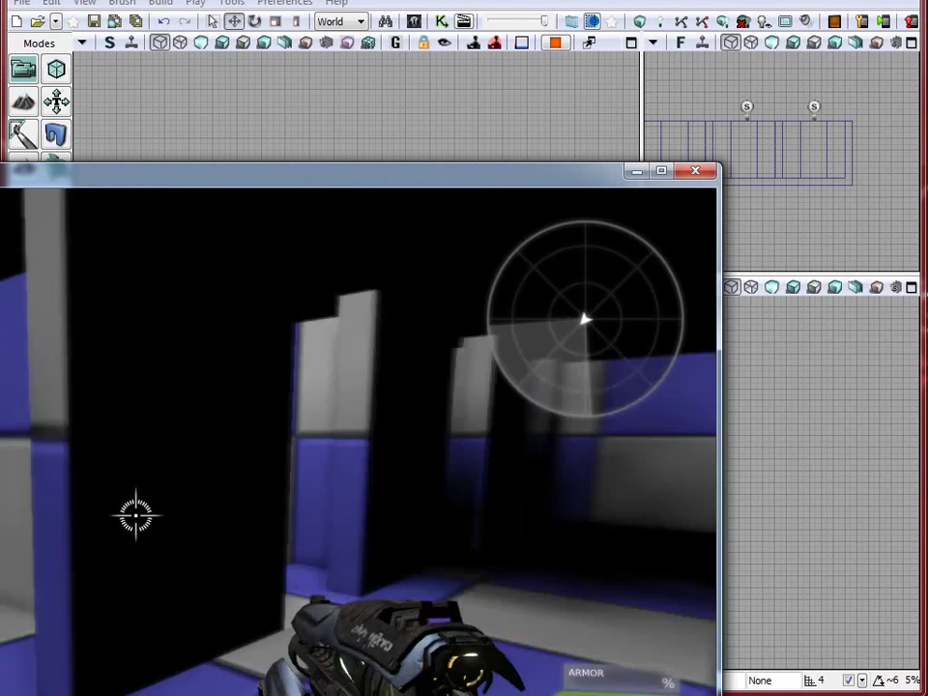
key(w)
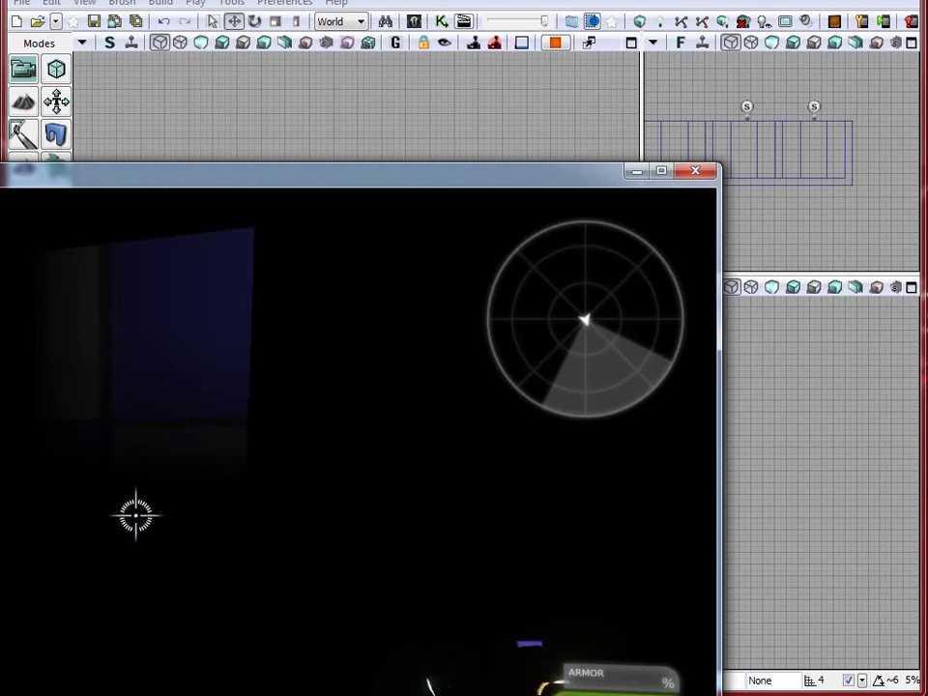
key(w)
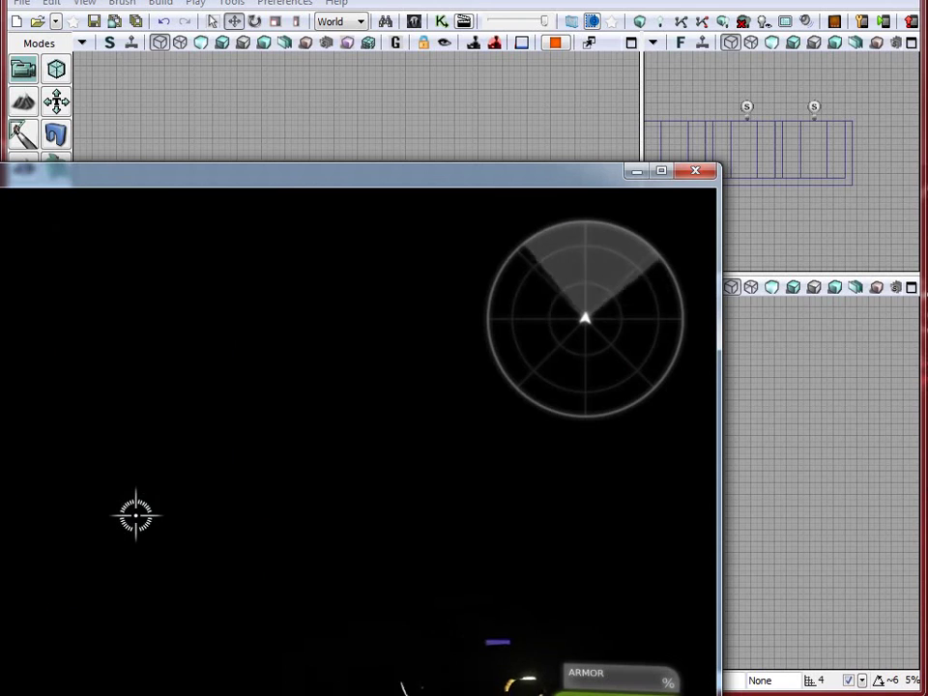
key(w)
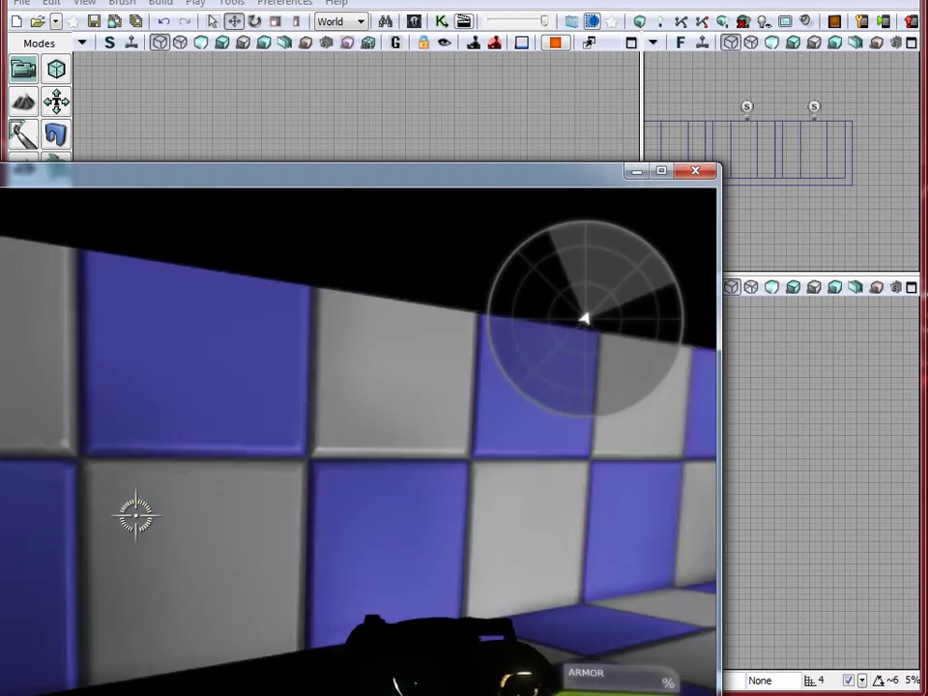
key(w)
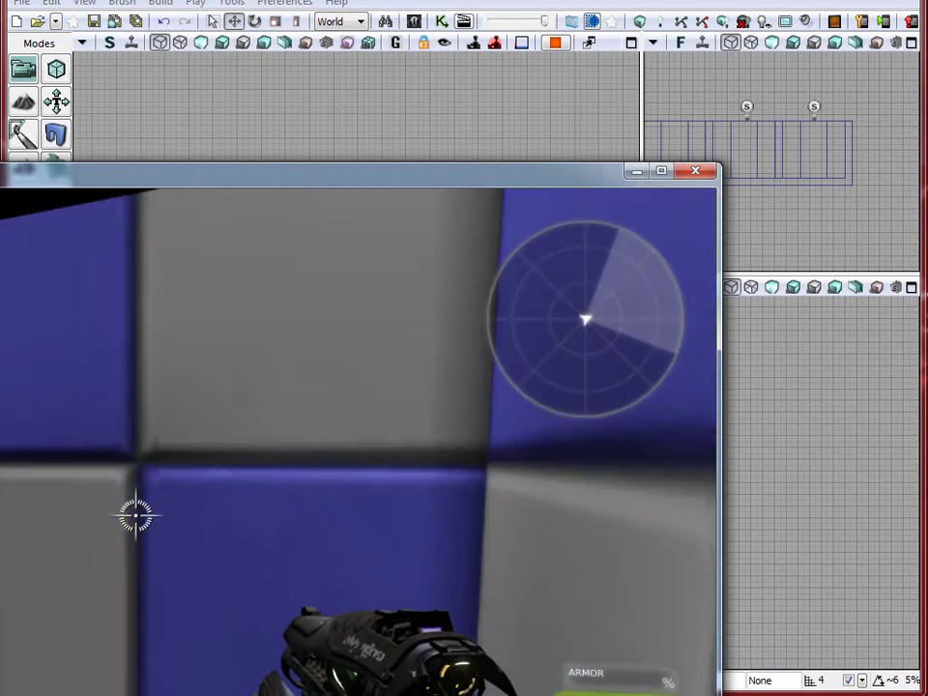
key(w)
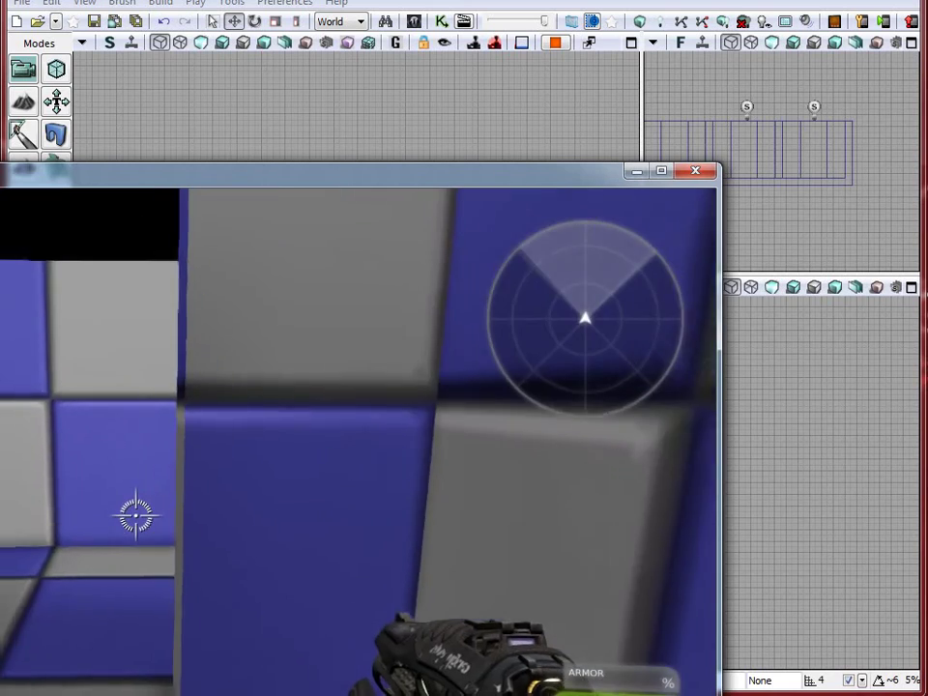
key(w)
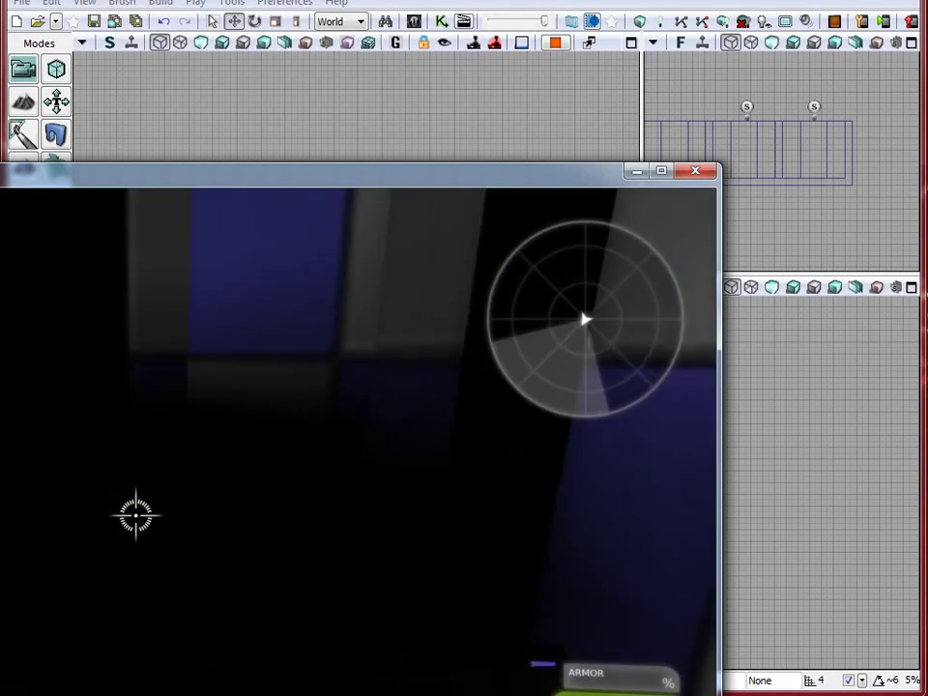
key(w)
click(135, 515)
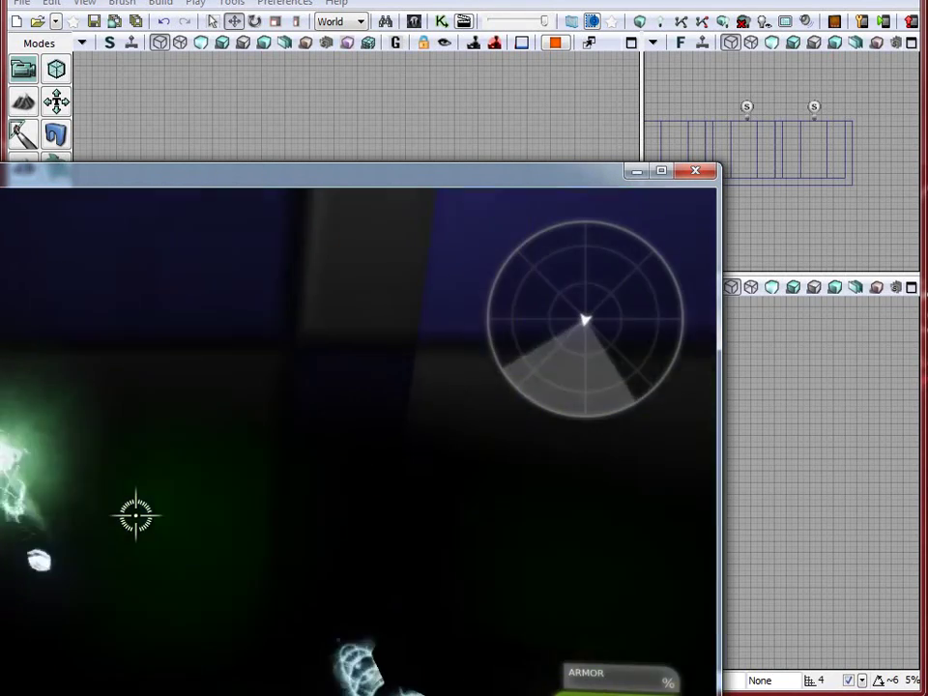
key(w)
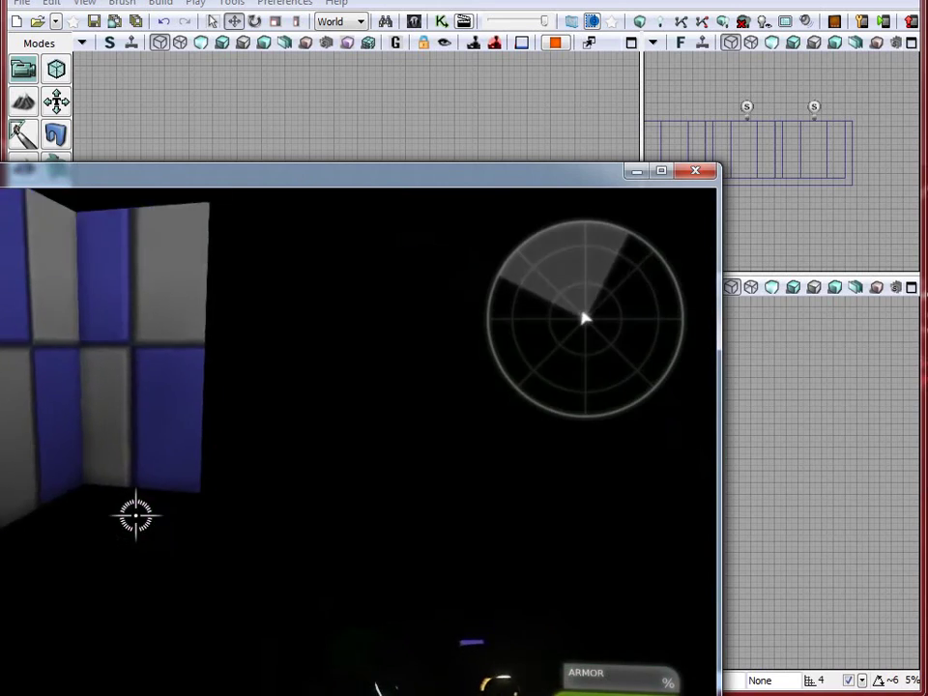
key(w)
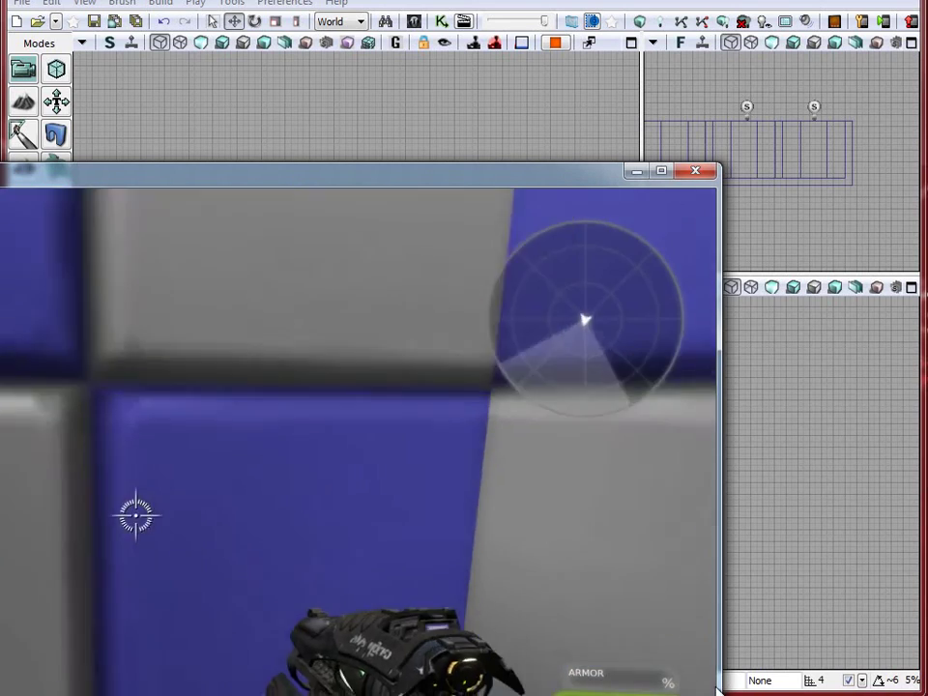
key(w)
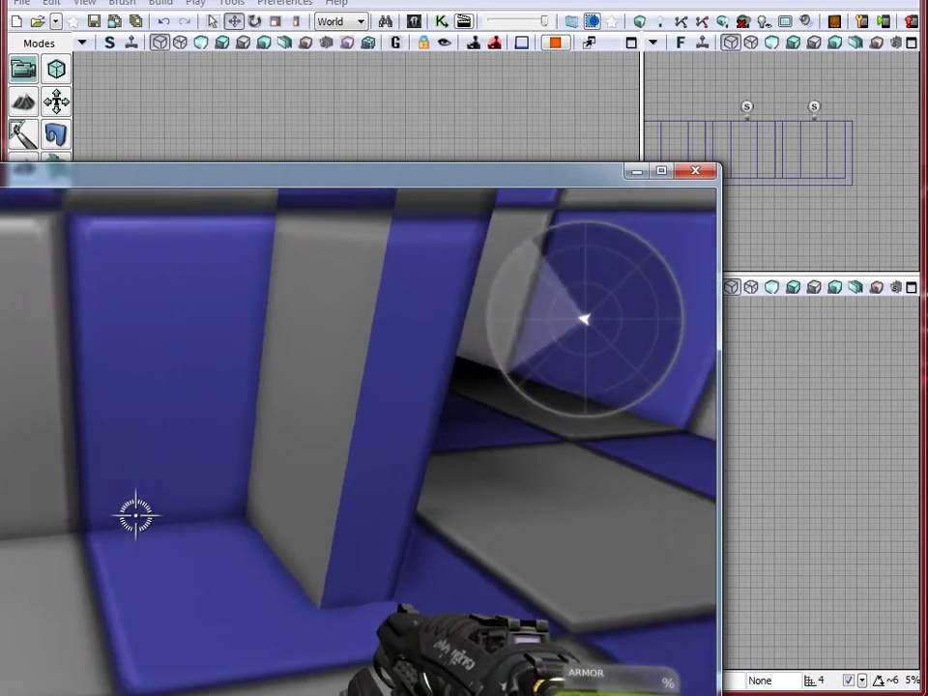
key(w)
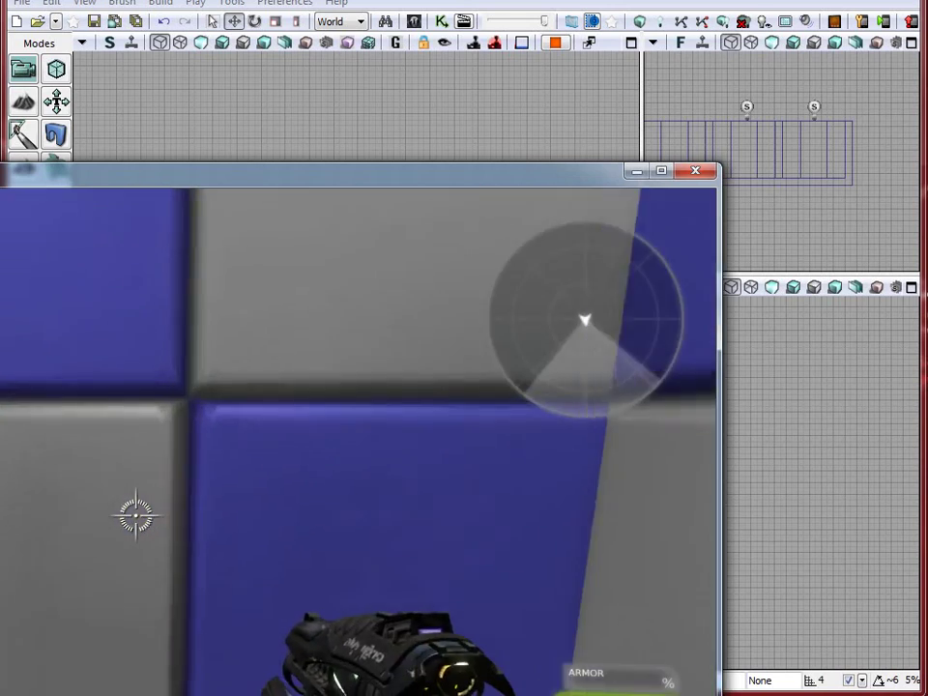
key(w)
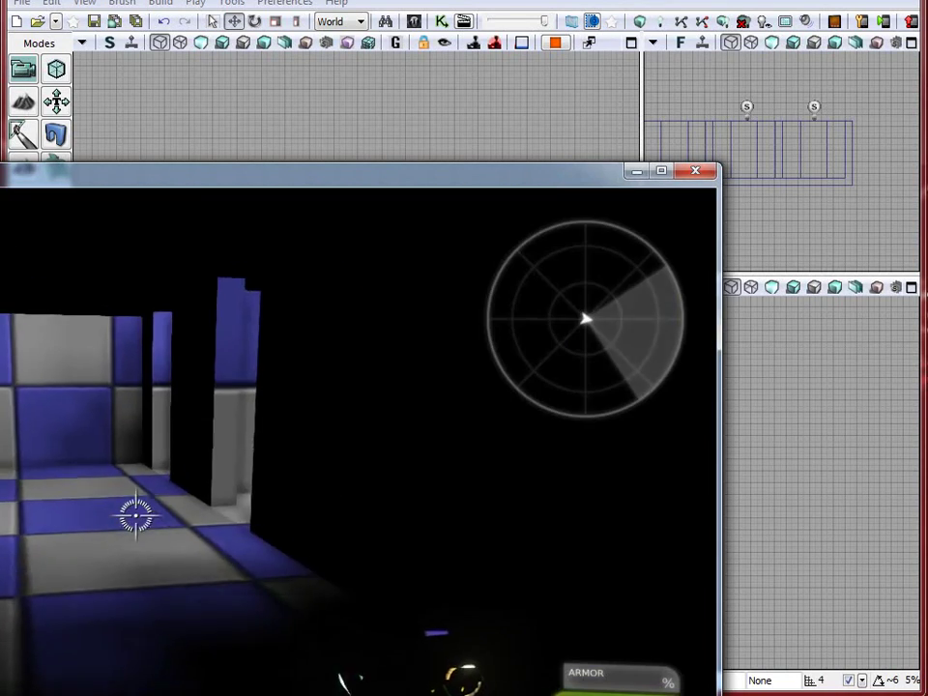
key(w)
key(w)
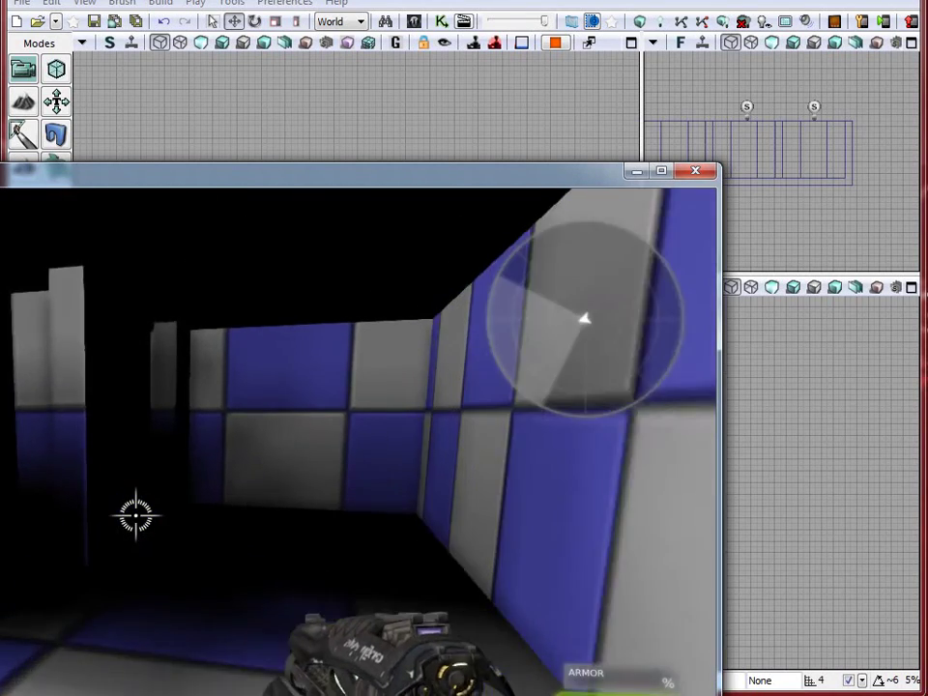
key(w)
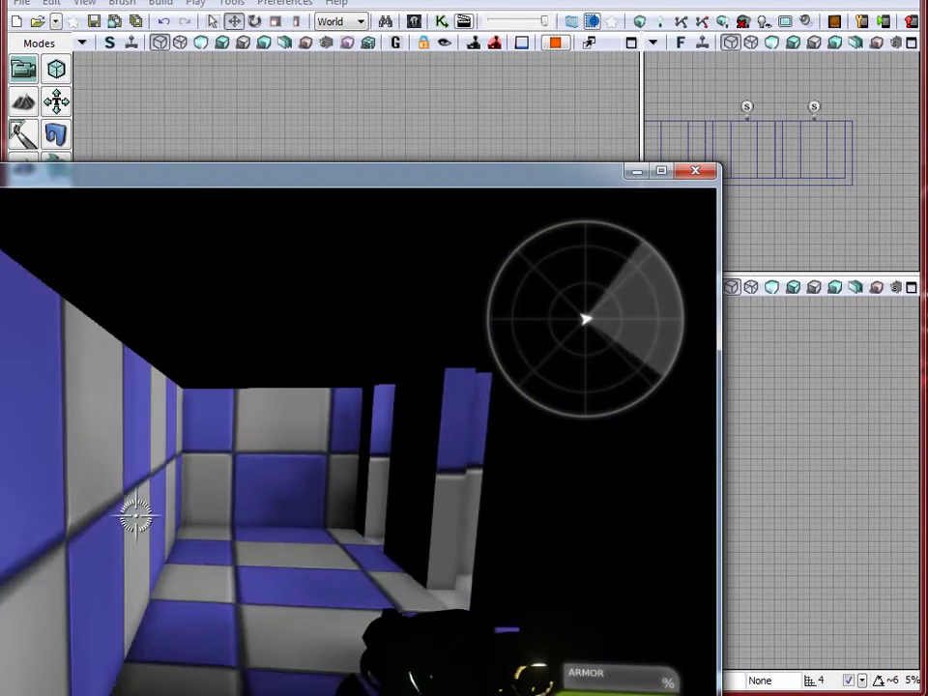
key(w)
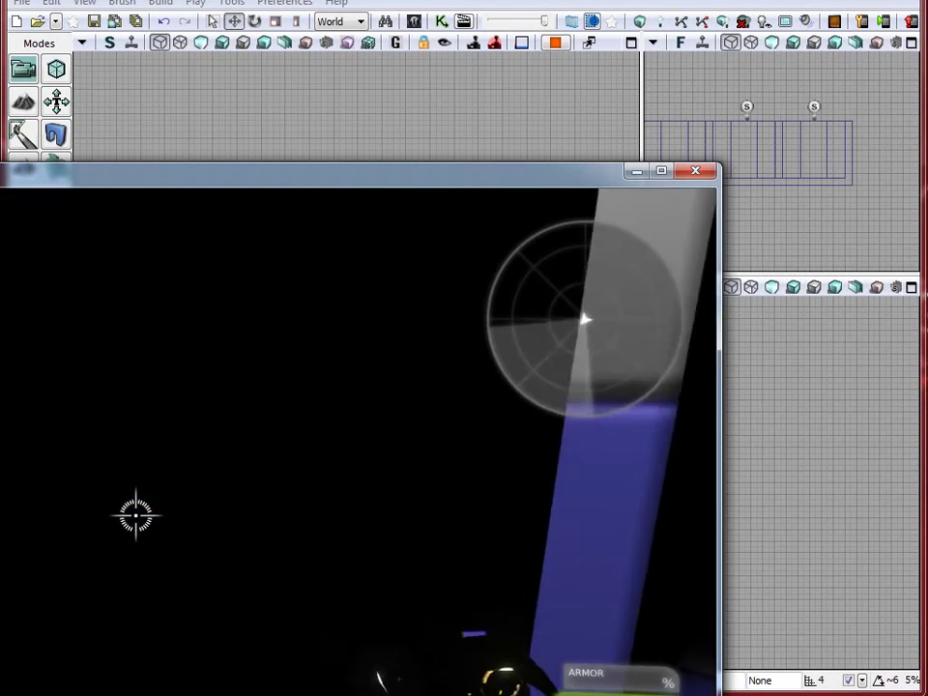